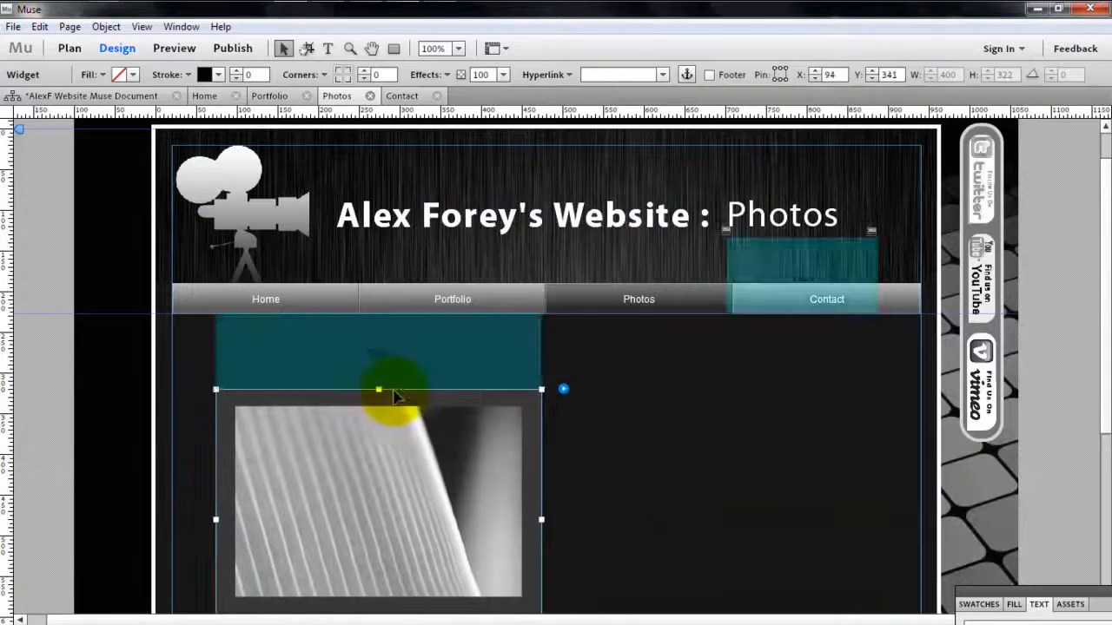
Widen the slideshow's image frame on the Photos page to about 733 px by its right edge.
left_click_drag(1106, 240, 1090, 300)
left_click(535, 391)
left_click_drag(543, 363, 812, 362)
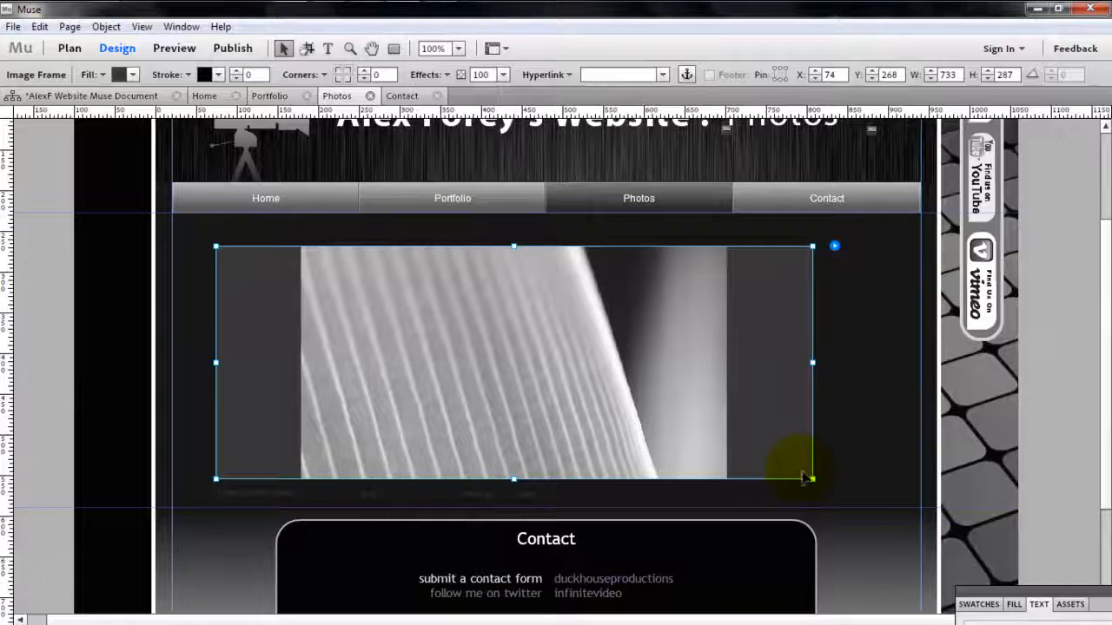
Try enlarging the slideshow's image frame to about 814 by 366 px, and undo the resize.
left_click_drag(809, 477, 875, 542)
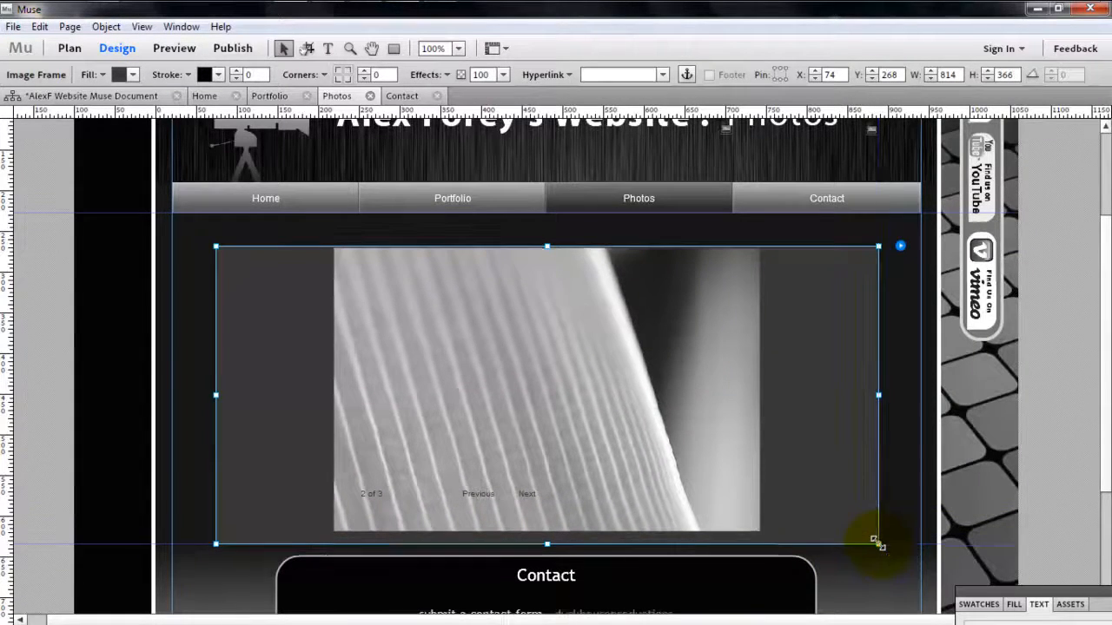
key("ctrl+z")
left_click(657, 409)
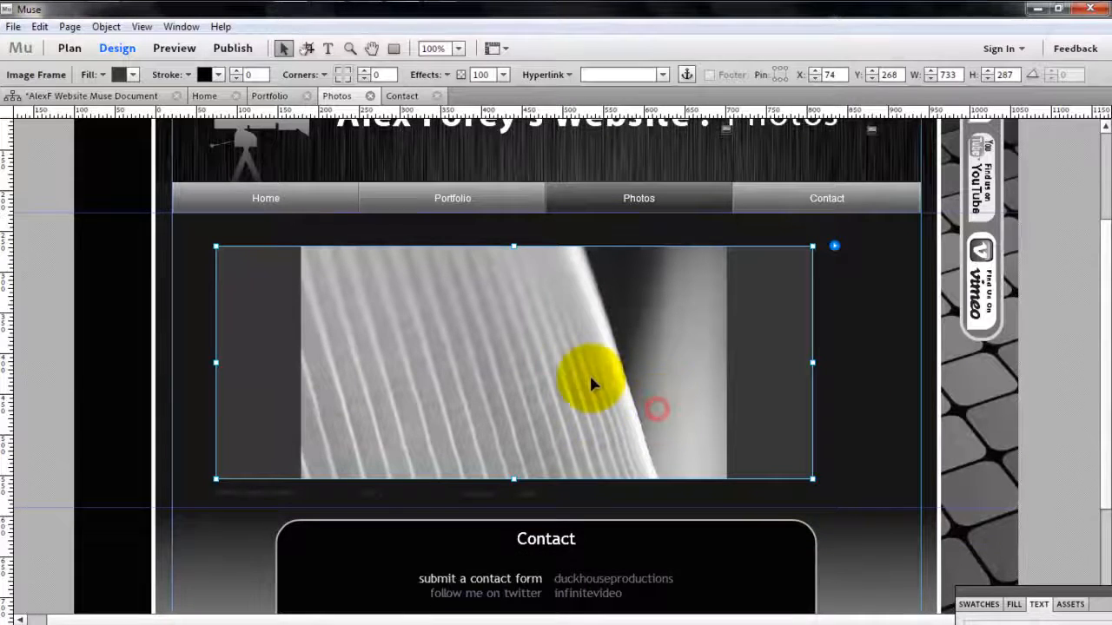
Move the slideshow's caption, counter, Previous and Next elements together straight down to Y 614.
left_click(526, 492)
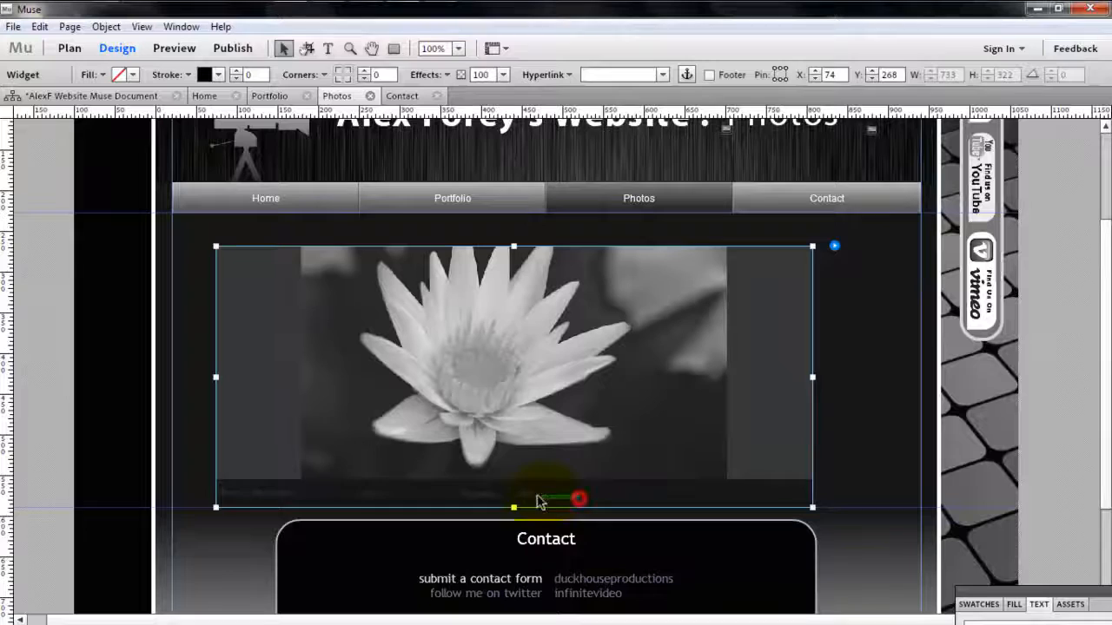
left_click(274, 494)
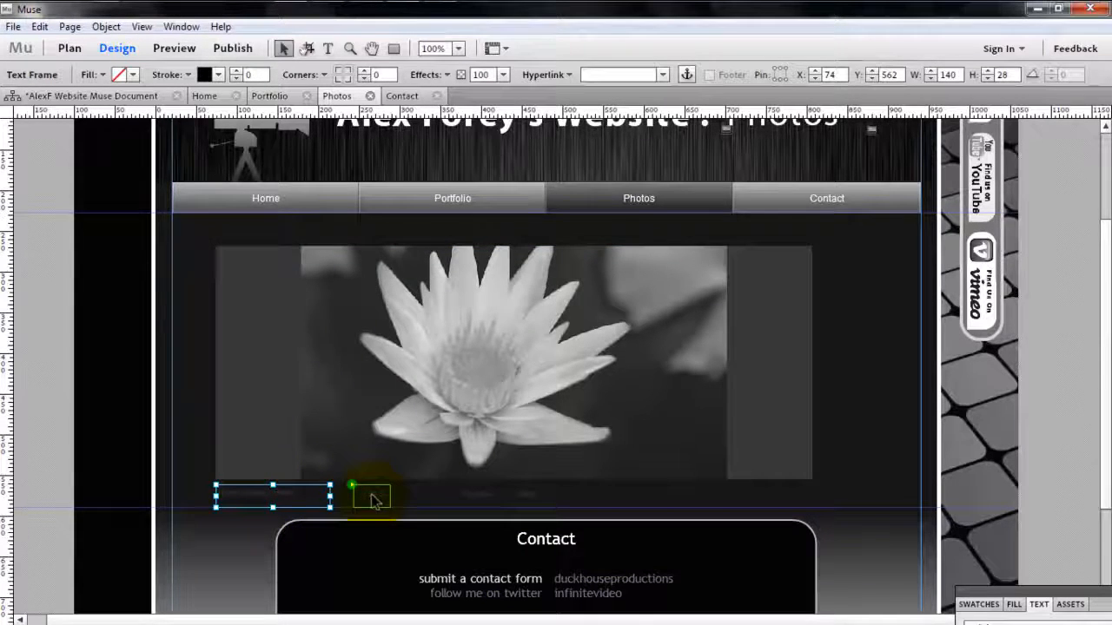
left_click(472, 498, "shift")
left_click(534, 497, "shift")
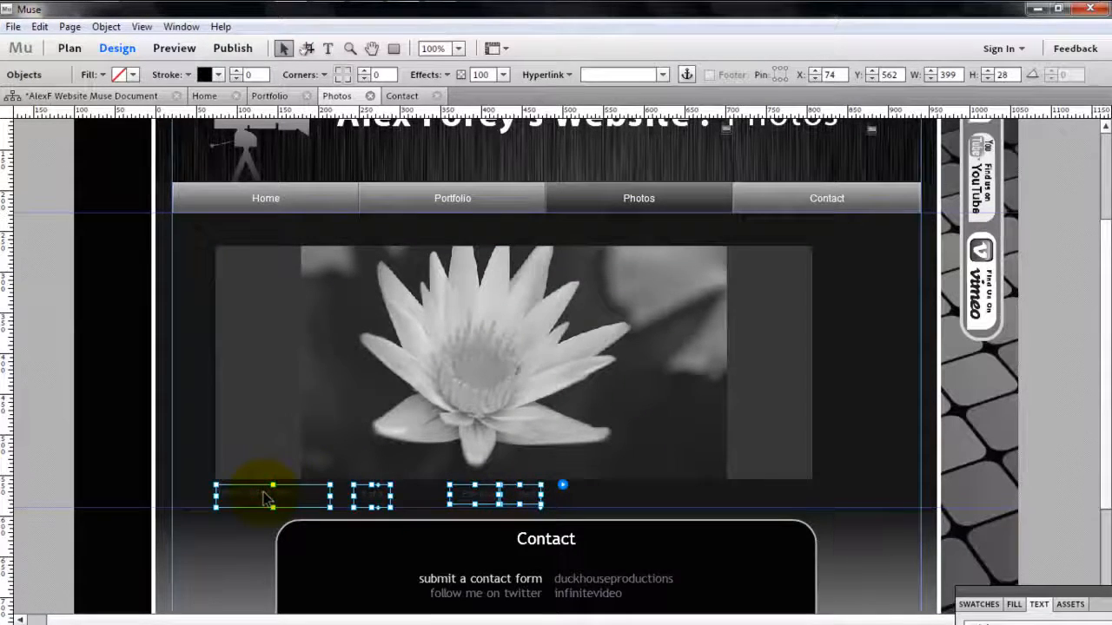
key("Right")
key("Down")
key("Down")
key("Down")
key("Down")
key("Down")
key("Down")
key("Down")
key("Down")
key("Down")
key("Down")
key("Down")
key("Down")
key("Down")
key("Down")
key("Down")
key("Down")
key("Down")
key("Down")
key("Down")
key("Down")
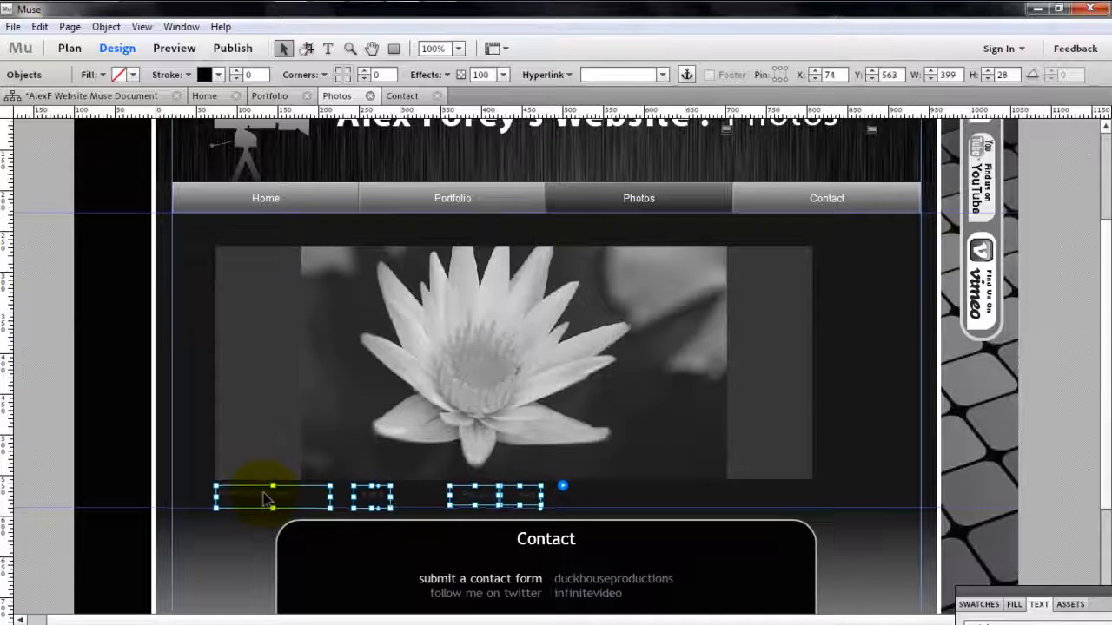
key("Down")
key("Down")
key("Down")
key("Down")
key("Down")
key("Down")
key("Down")
key("Down")
key("Down")
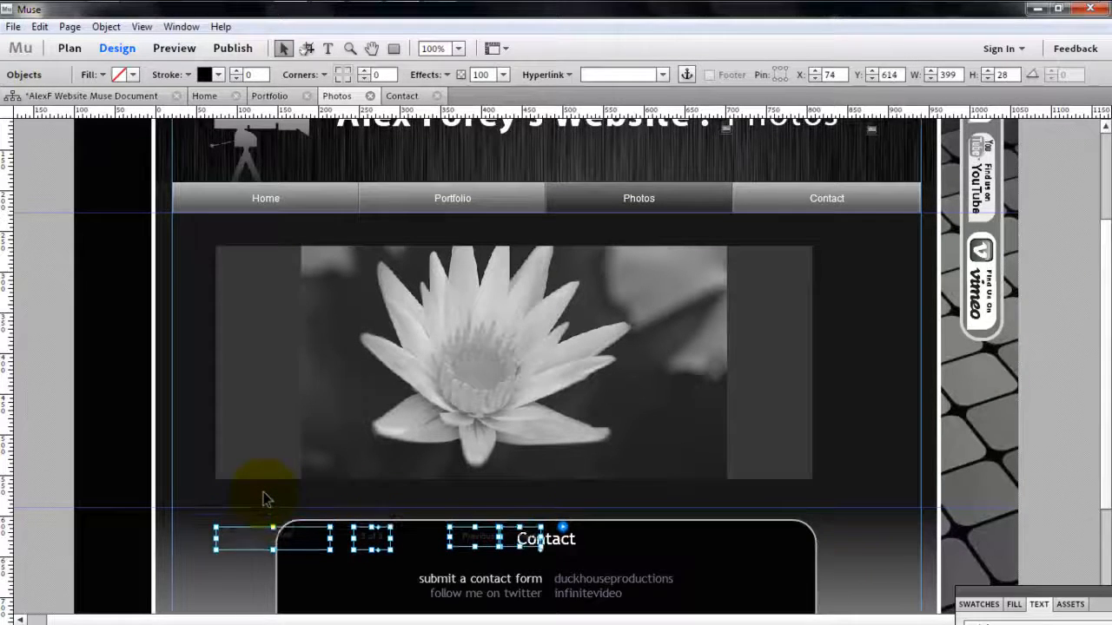
Extend the lower edge of the slideshow's image frame downward to a height of about 341 px.
left_click(820, 465)
left_click(790, 460)
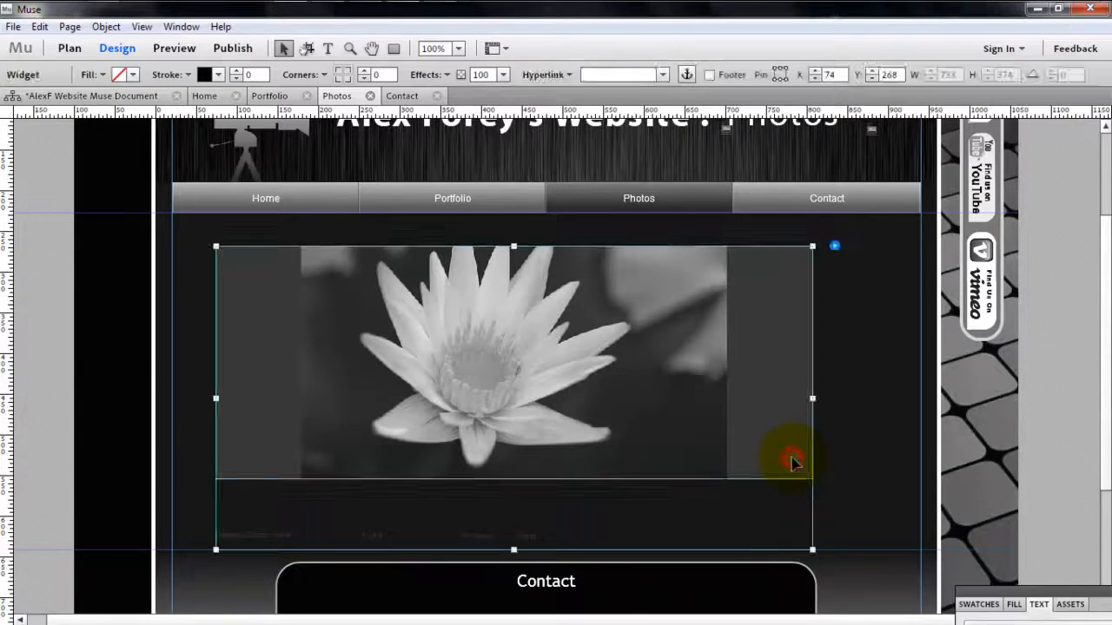
left_click(566, 441)
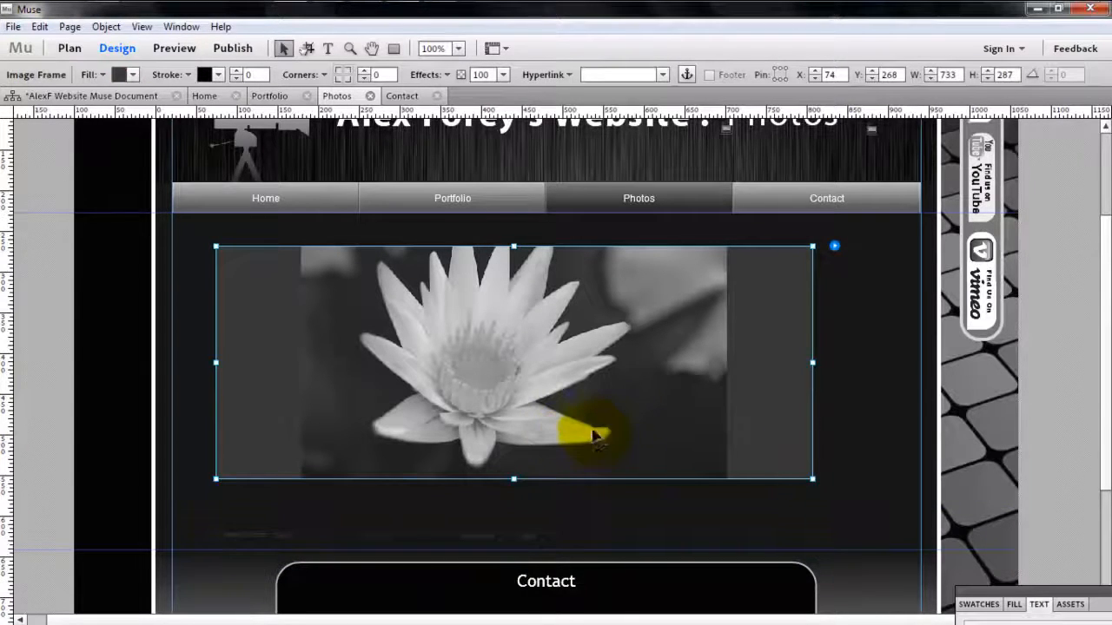
left_click(513, 483)
left_click(516, 444)
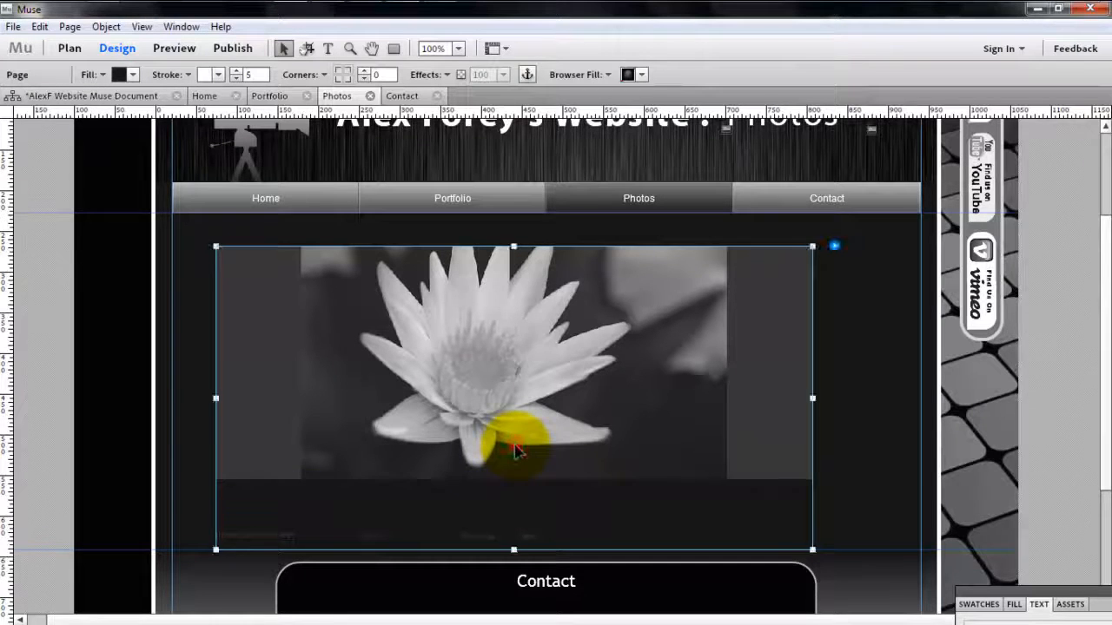
left_click(515, 444)
left_click_drag(512, 480, 513, 523)
left_click(925, 434)
left_click(710, 468)
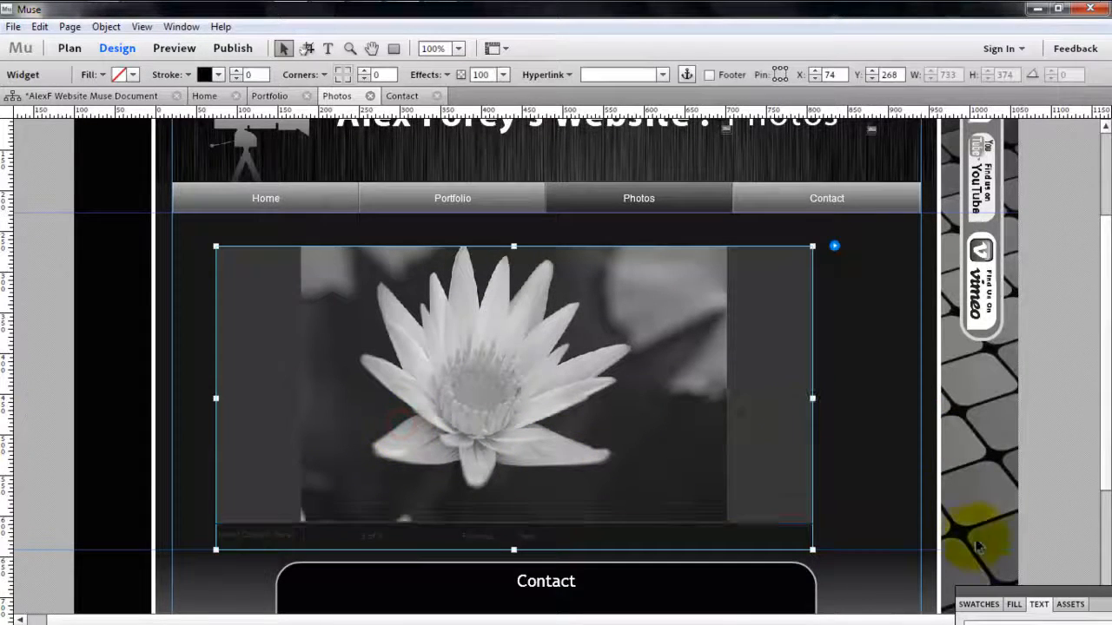
Move the floating panels clear of the slideshow and open its image import dialog from the widget options.
left_click(1008, 594)
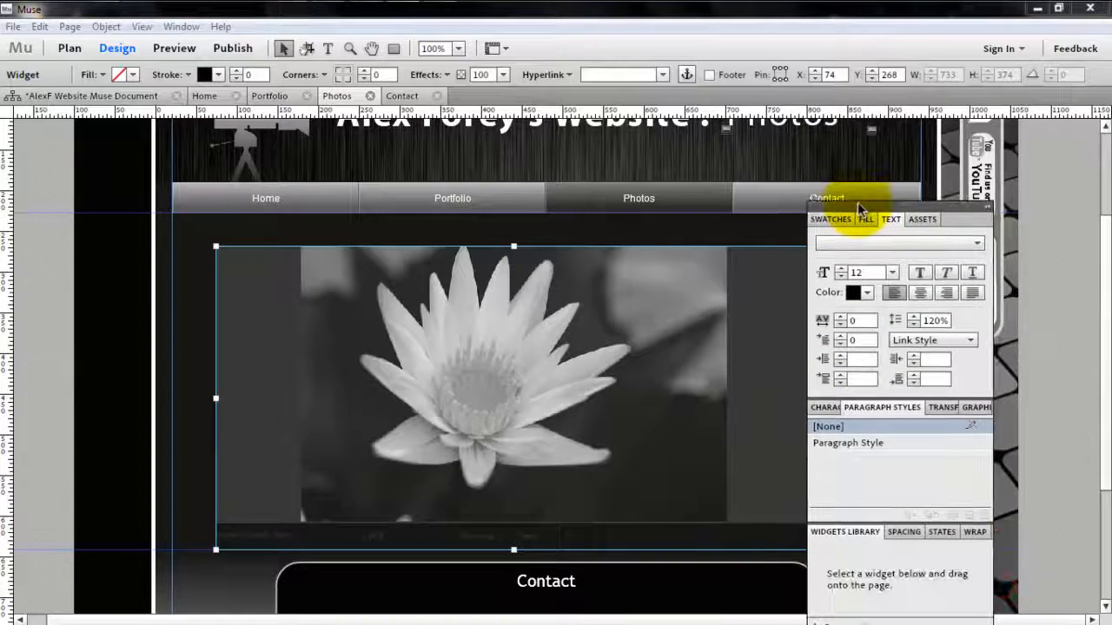
left_click(713, 300)
left_click_drag(919, 224, 995, 523)
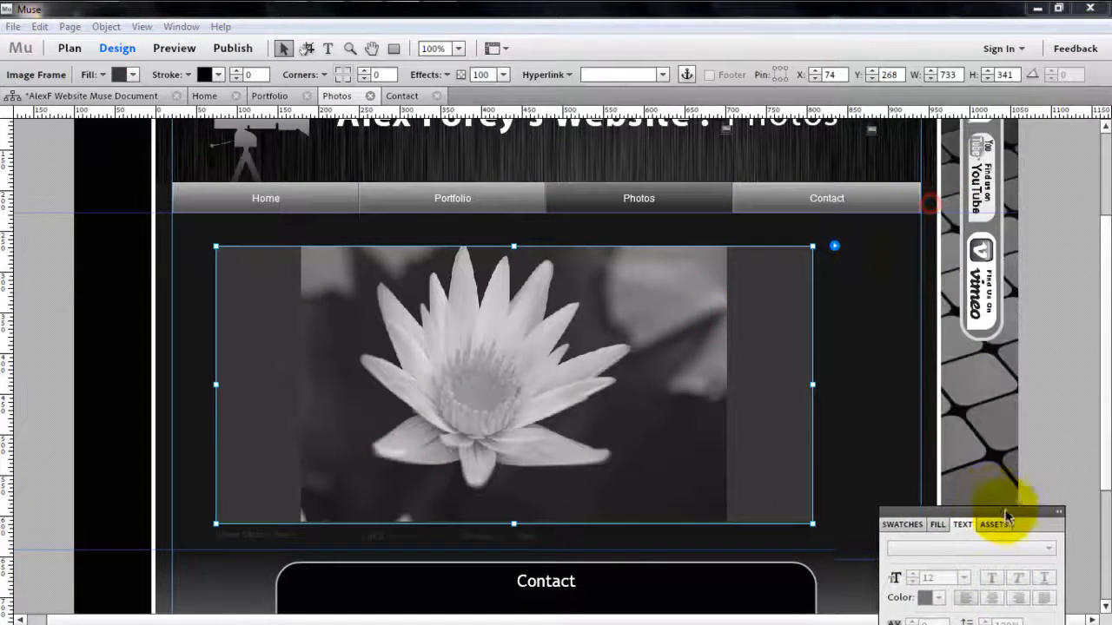
left_click(835, 250)
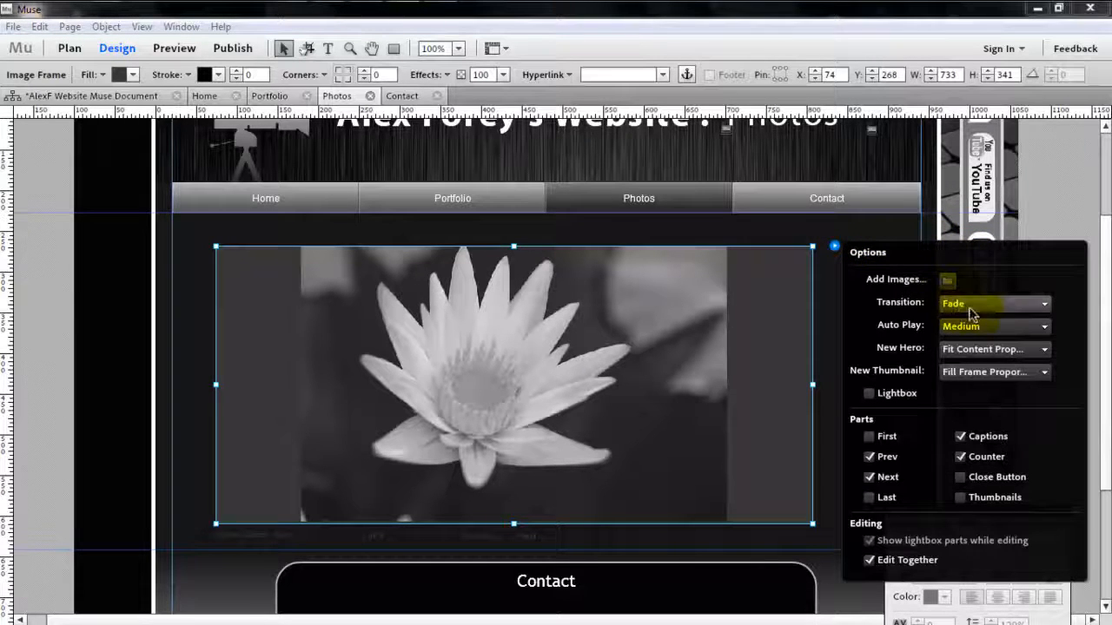
left_click(947, 282)
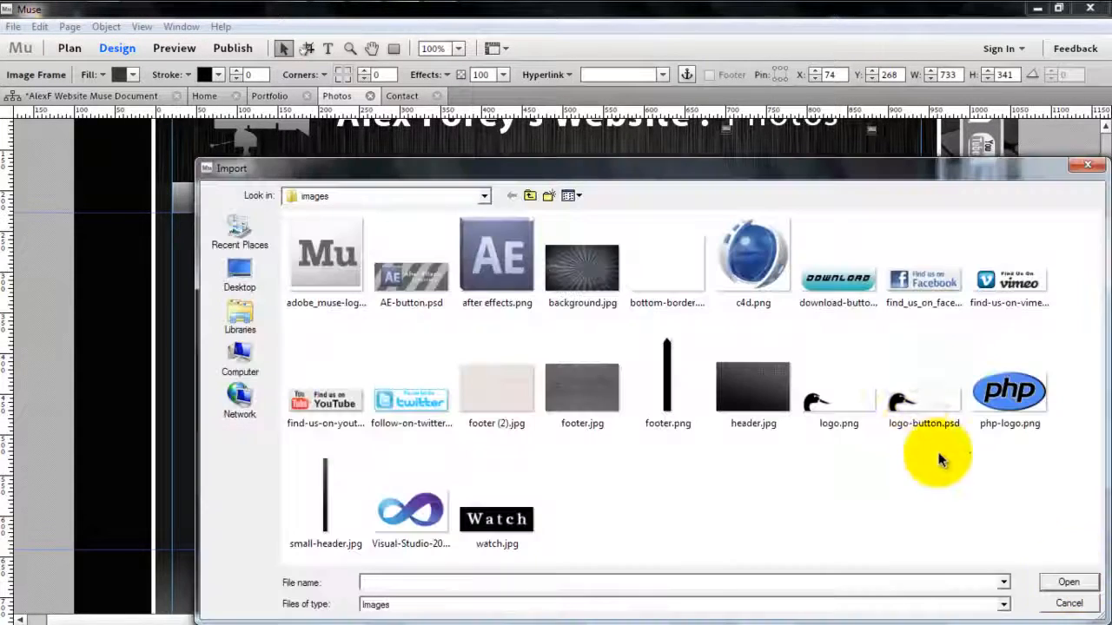
Try selecting the images from adobe_muse-logo-150x150.jpg through find_us_on_facebook.jpg one by one, leaving out bottom-border.png.
left_click_drag(1045, 488, 297, 260)
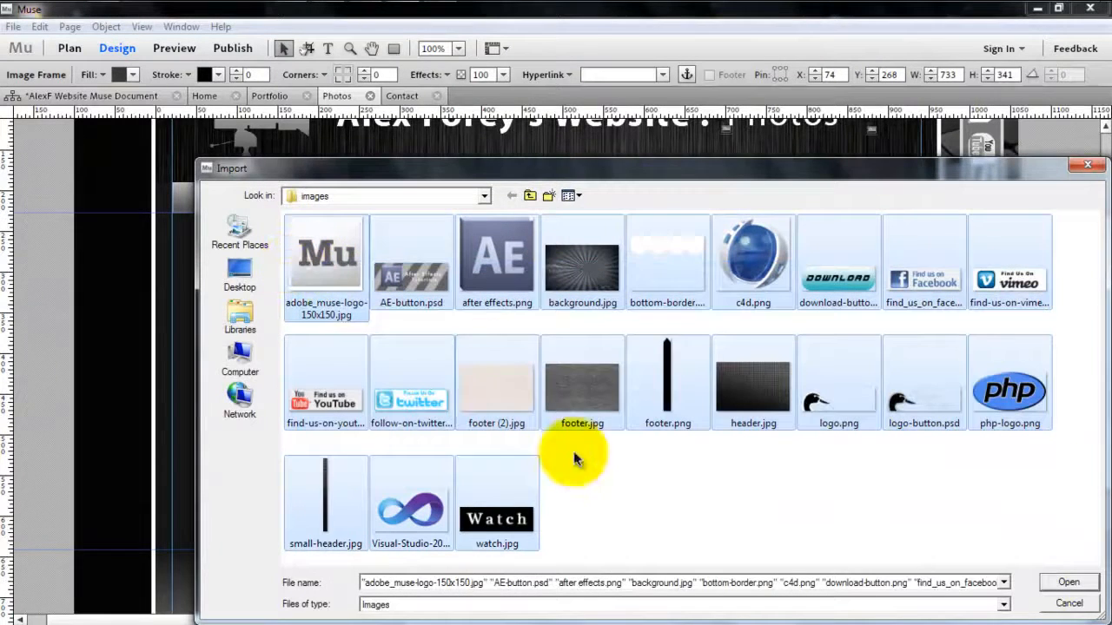
left_click(605, 477)
left_click(324, 285)
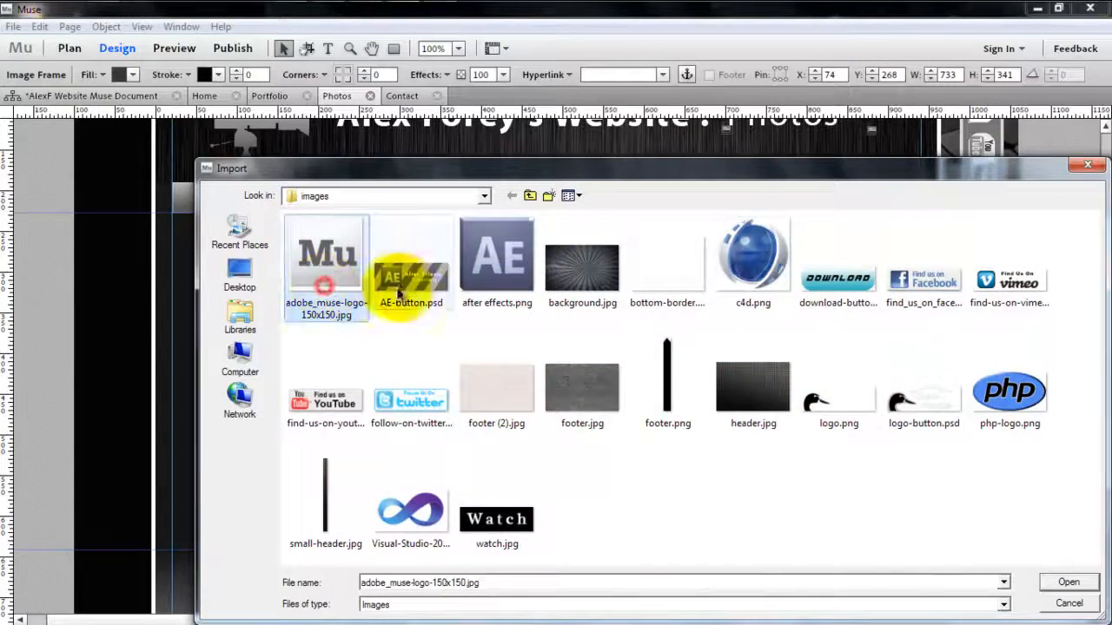
left_click(404, 287, "ctrl")
left_click(490, 282, "ctrl")
left_click(595, 291, "ctrl")
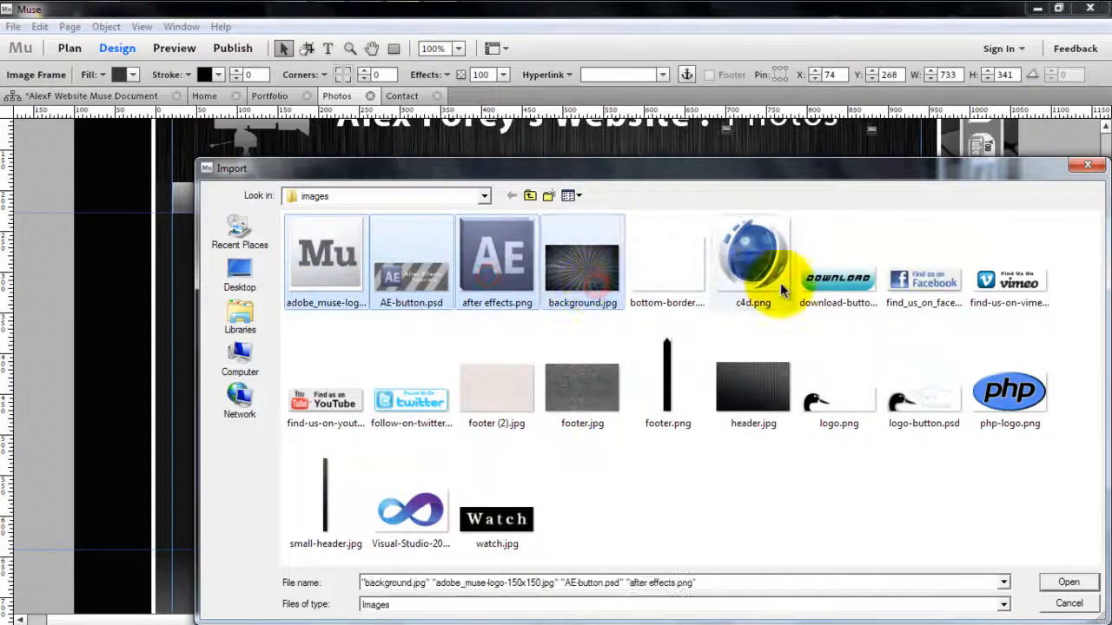
left_click(755, 273, "ctrl")
left_click(838, 298, "ctrl")
left_click(919, 290, "ctrl")
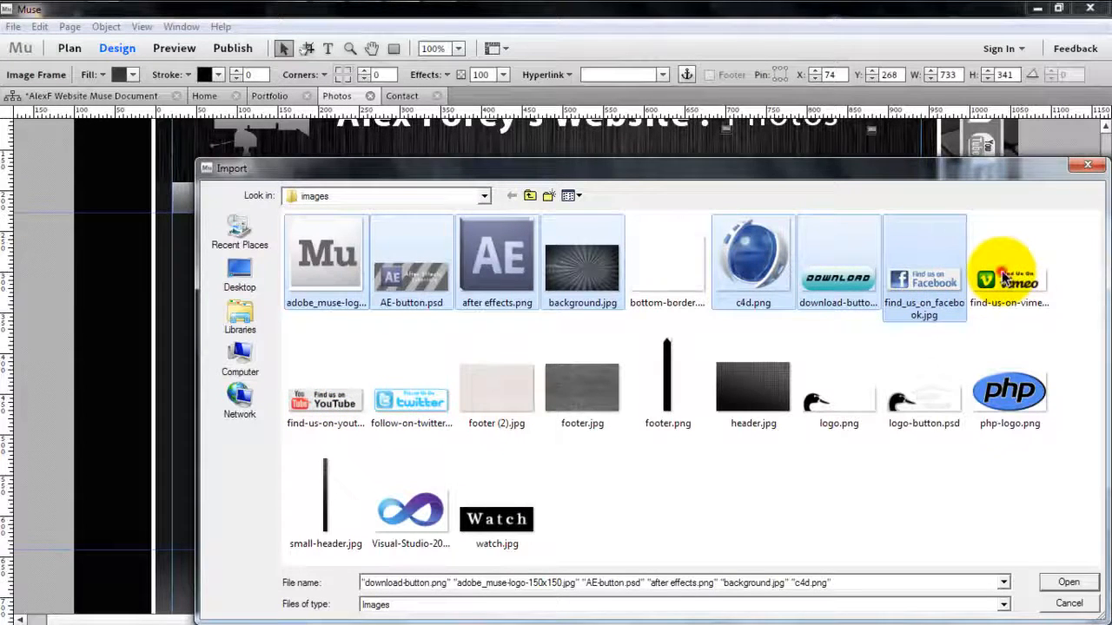
Duplicate the selected image files in the images folder and delete the copies.
key("ctrl+c")
key("ctrl+v")
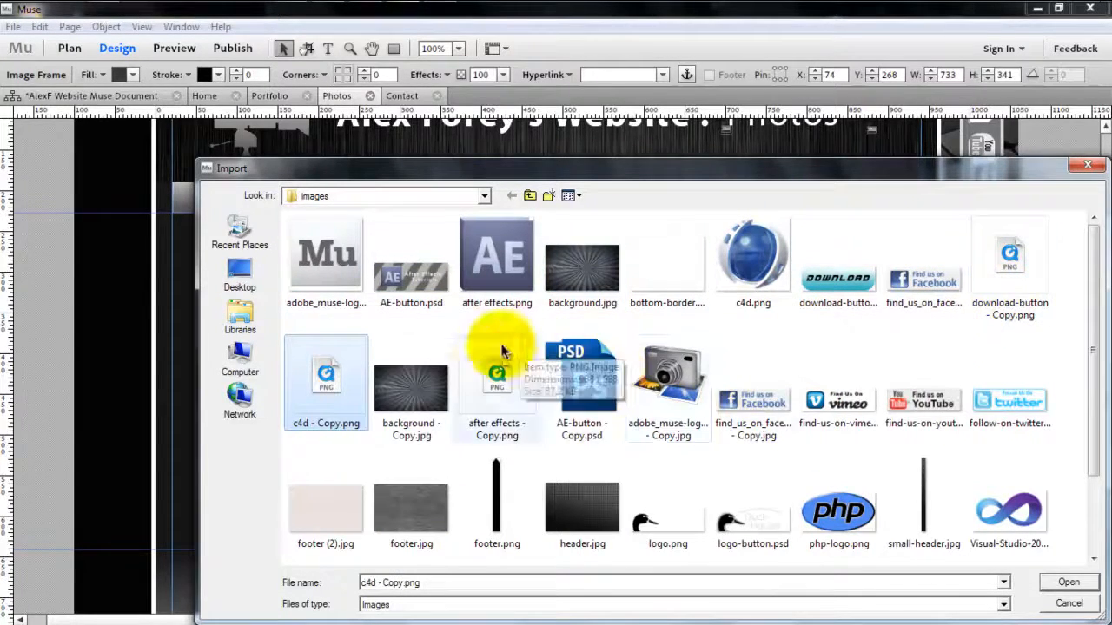
left_click(393, 378, "ctrl")
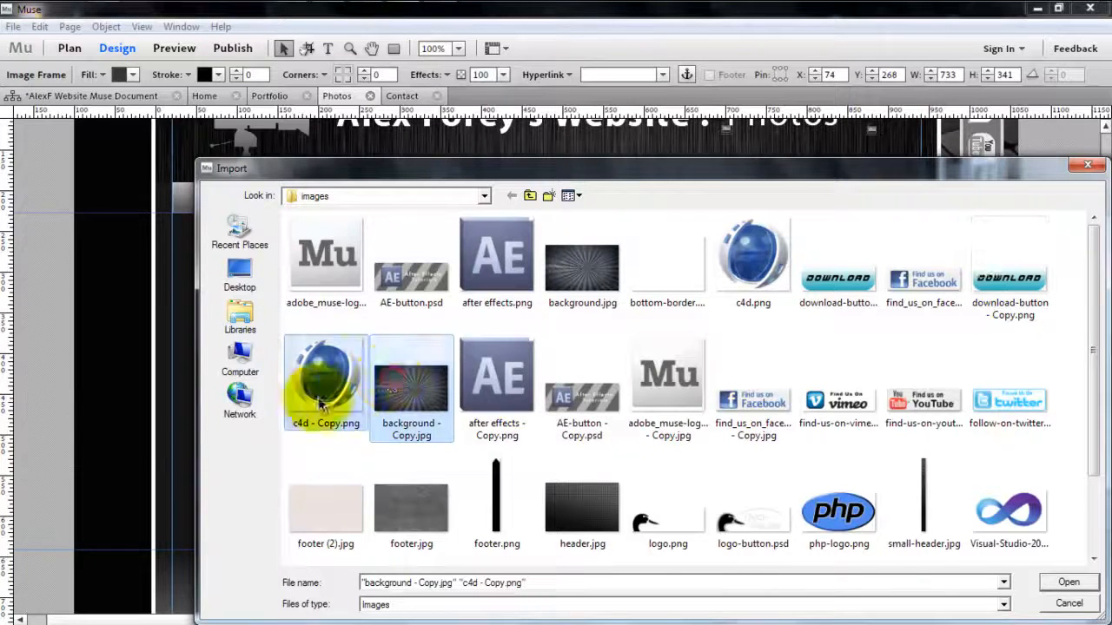
left_click(389, 409, "ctrl")
key("Delete")
key("Return")
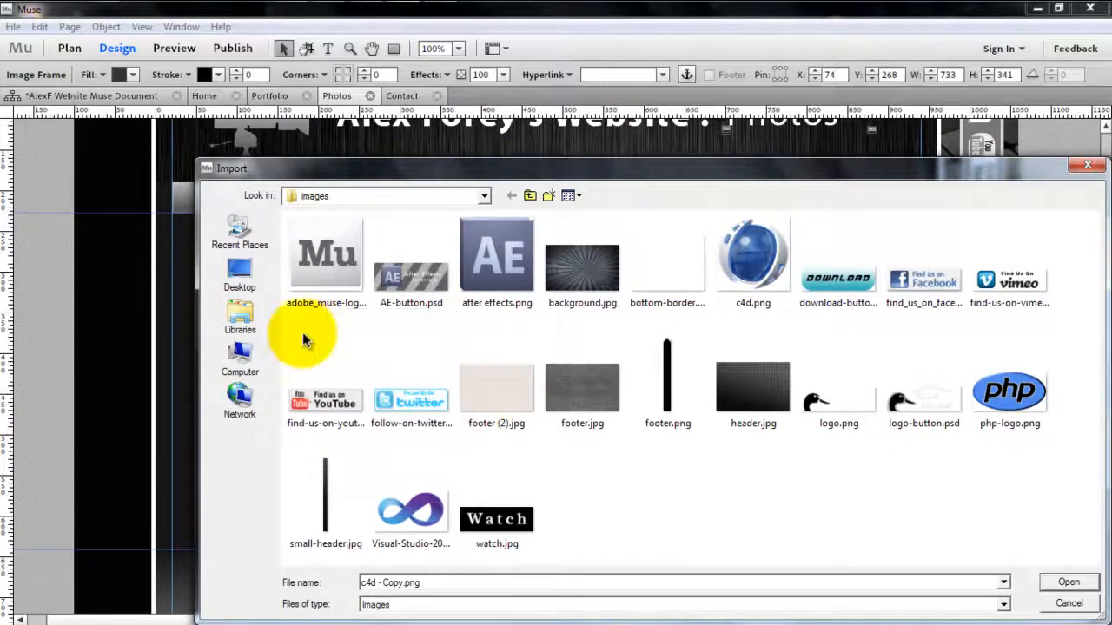
Import the images from adobe_muse-logo-150x150.jpg through the follow-on-twitter image into the slideshow, leaving out bottom-border.png.
left_click_drag(293, 334, 1007, 269)
left_click(662, 275, "shift")
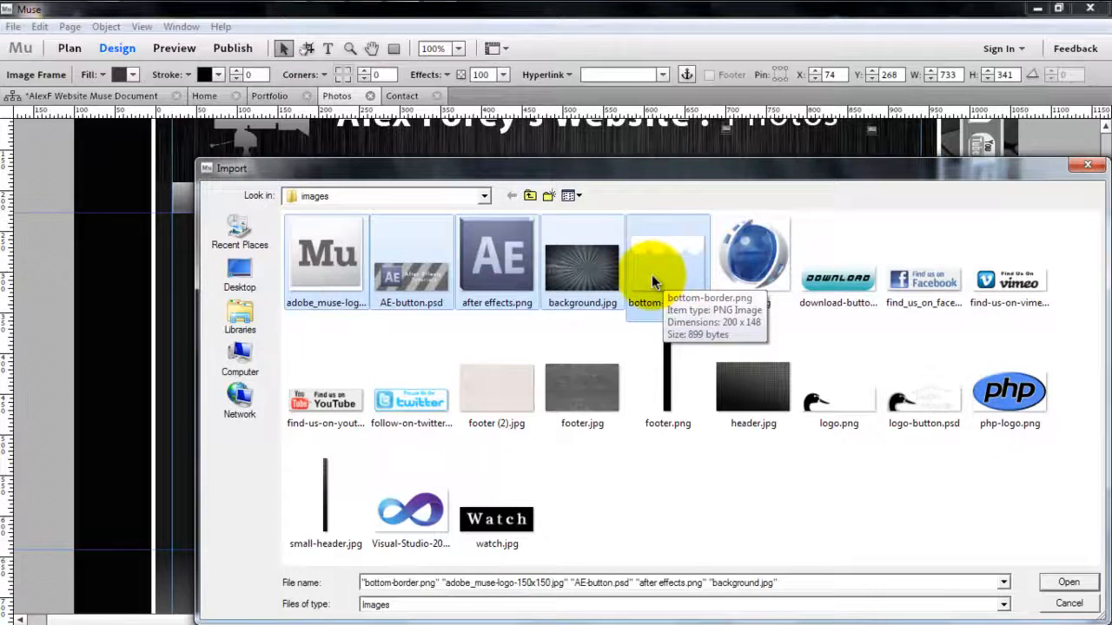
left_click(652, 275, "ctrl")
left_click(775, 276, "ctrl")
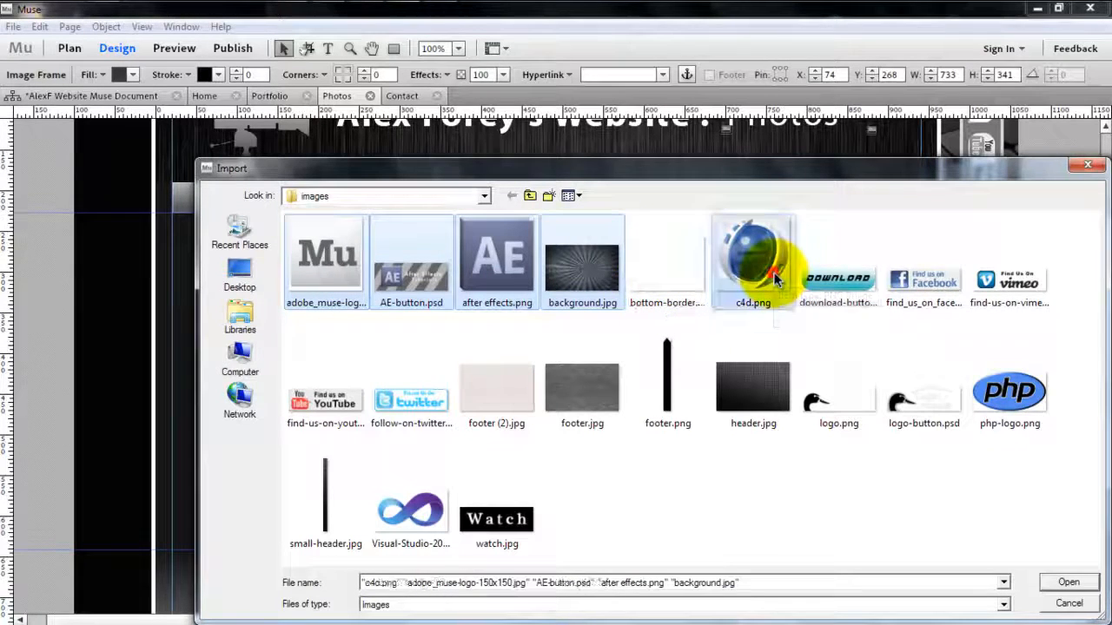
left_click(1010, 291, "ctrl+shift")
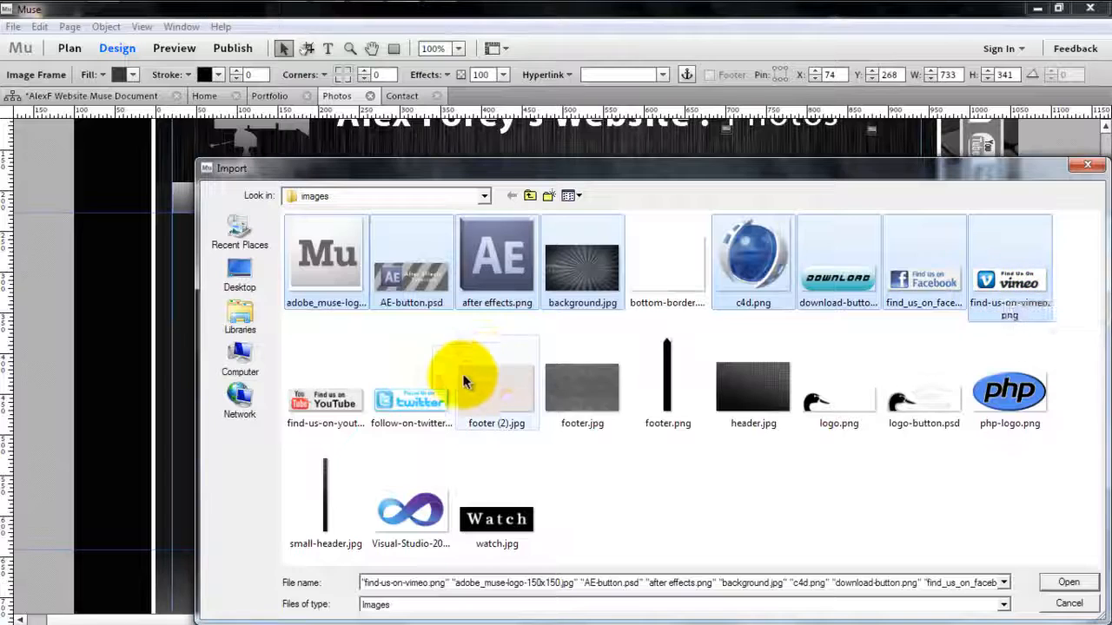
left_click(410, 399, "ctrl+shift")
left_click(1070, 583)
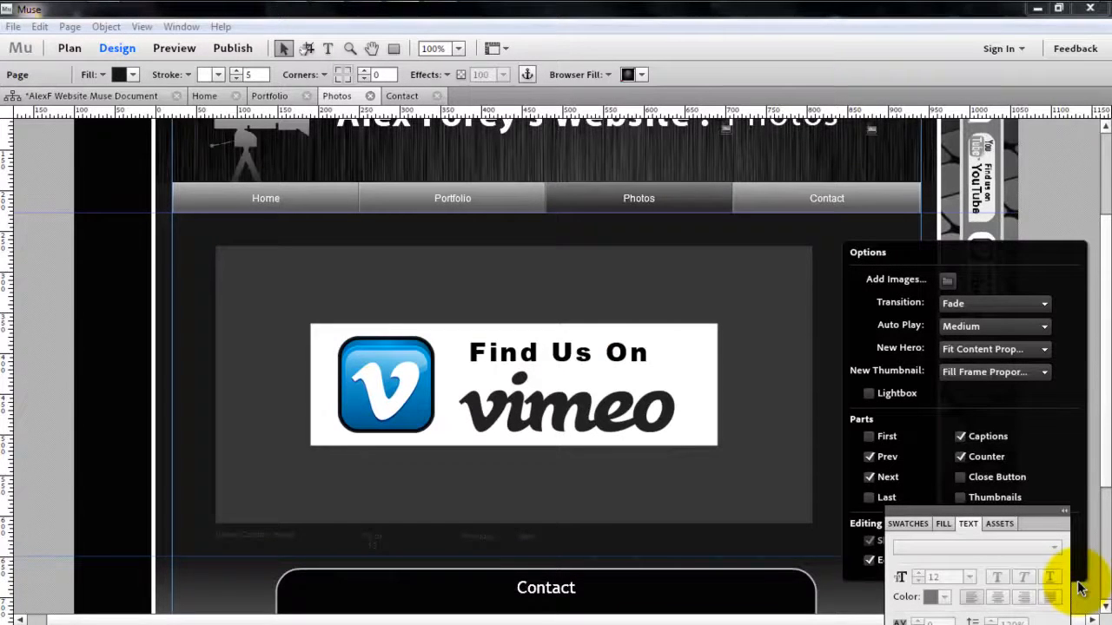
Widen the slideshow's counter text frame to about 64 px.
left_click(376, 553)
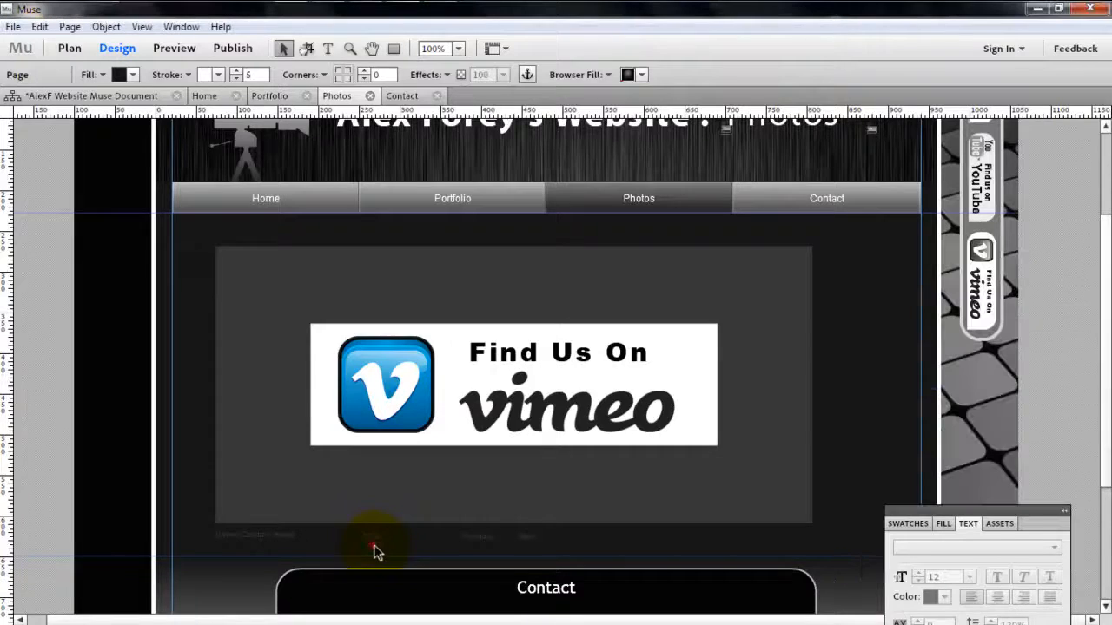
left_click(379, 543)
left_click(382, 542)
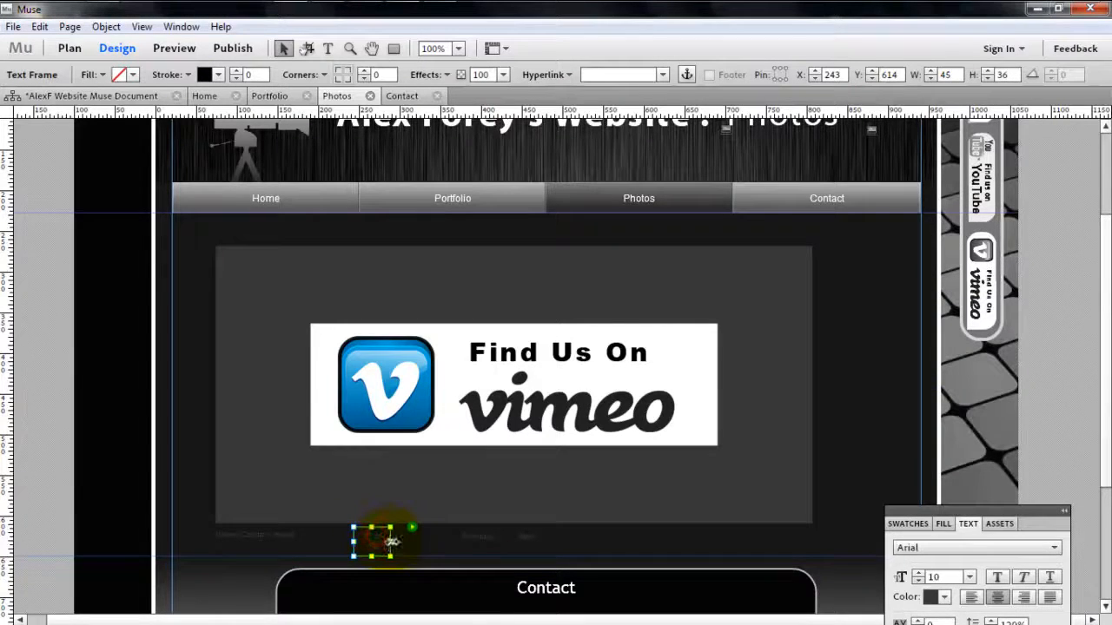
left_click_drag(392, 542, 405, 542)
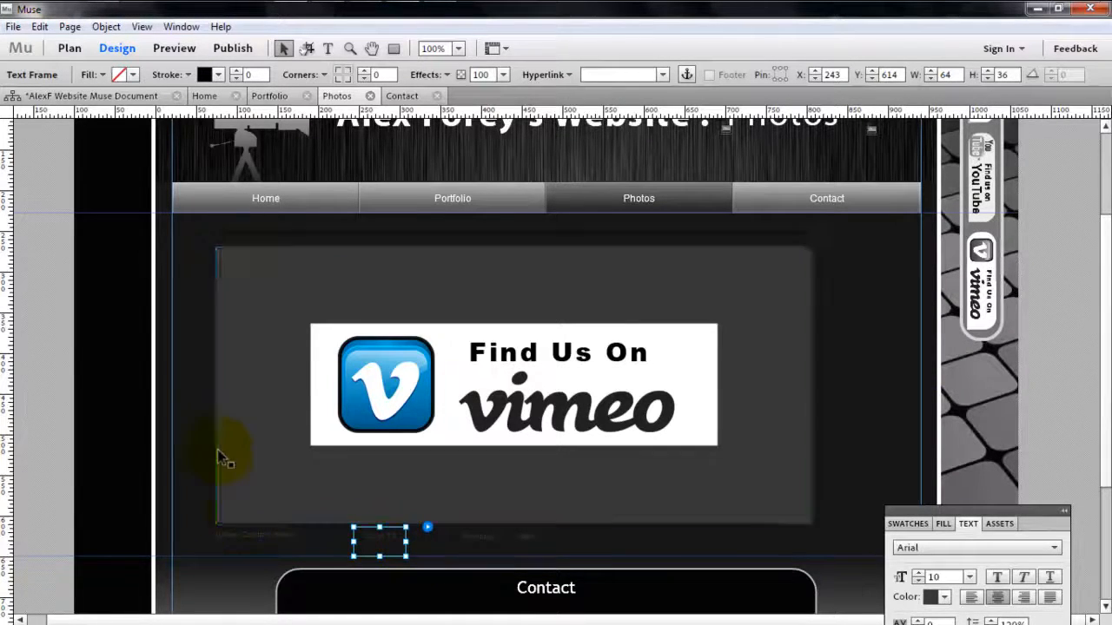
Preview the Photos page and step through the slideshow images forward and back.
left_click(175, 49)
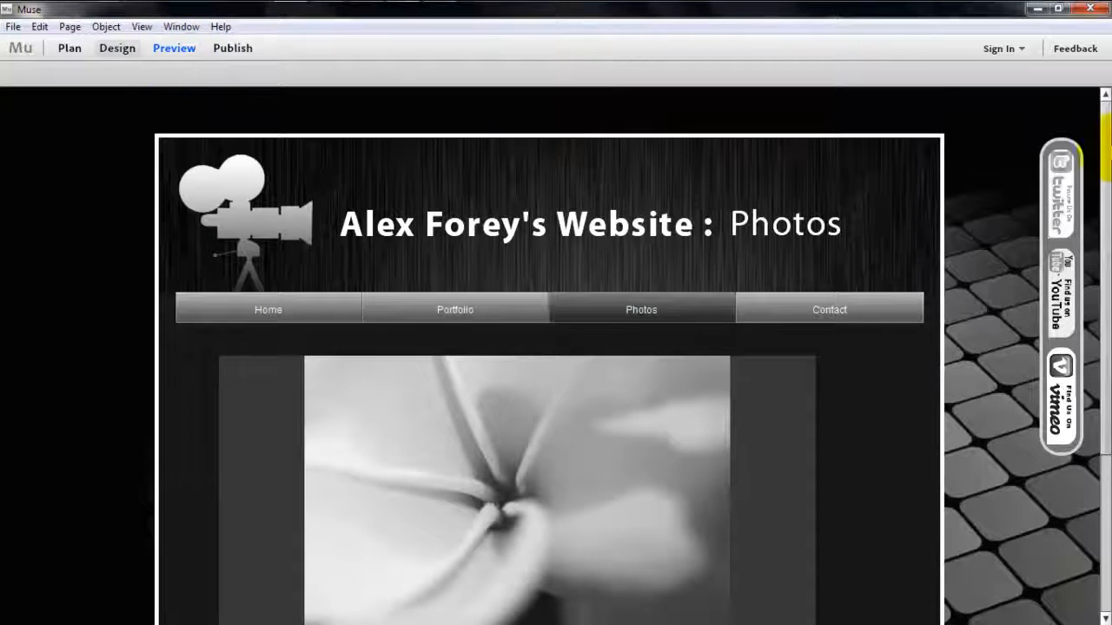
scroll(756, 146, "down", 2)
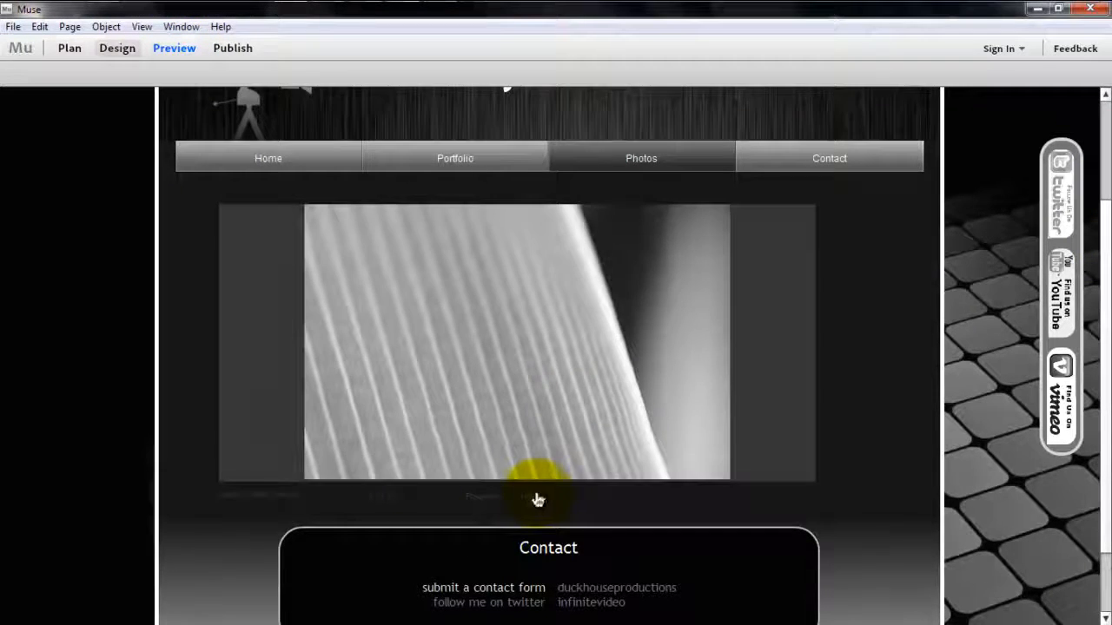
left_click(535, 503)
left_click(535, 503)
left_click(535, 502)
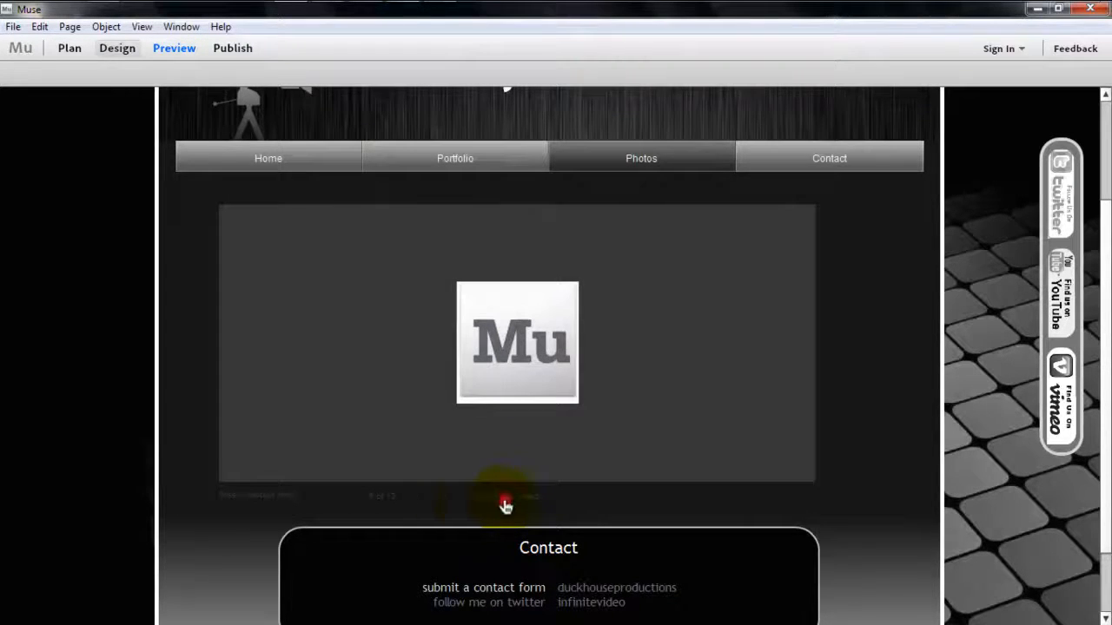
left_click(505, 506)
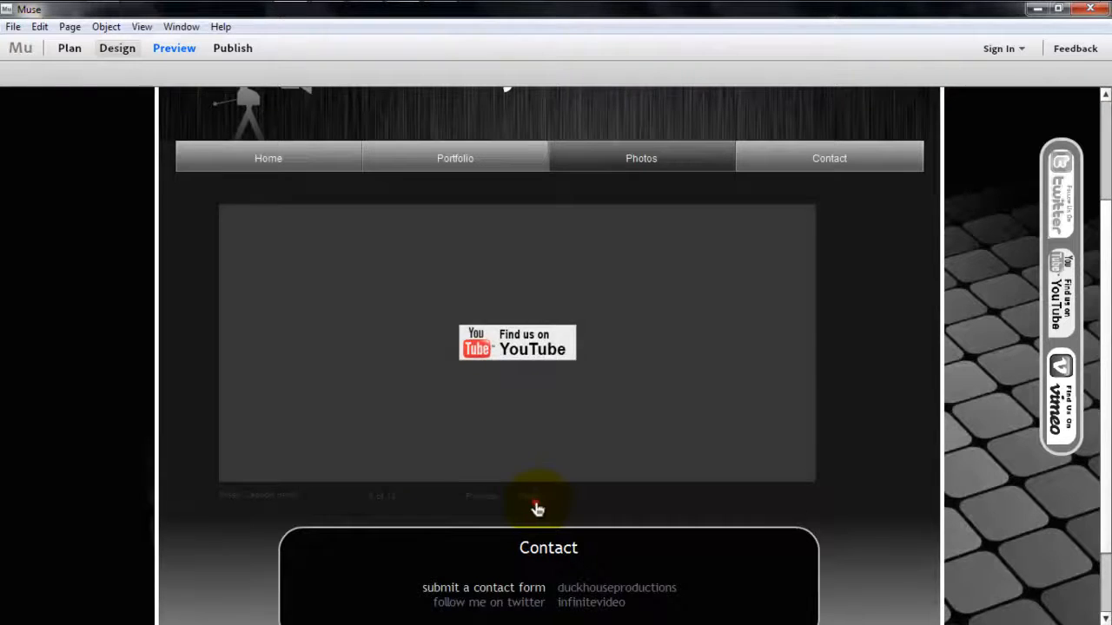
left_click(535, 506)
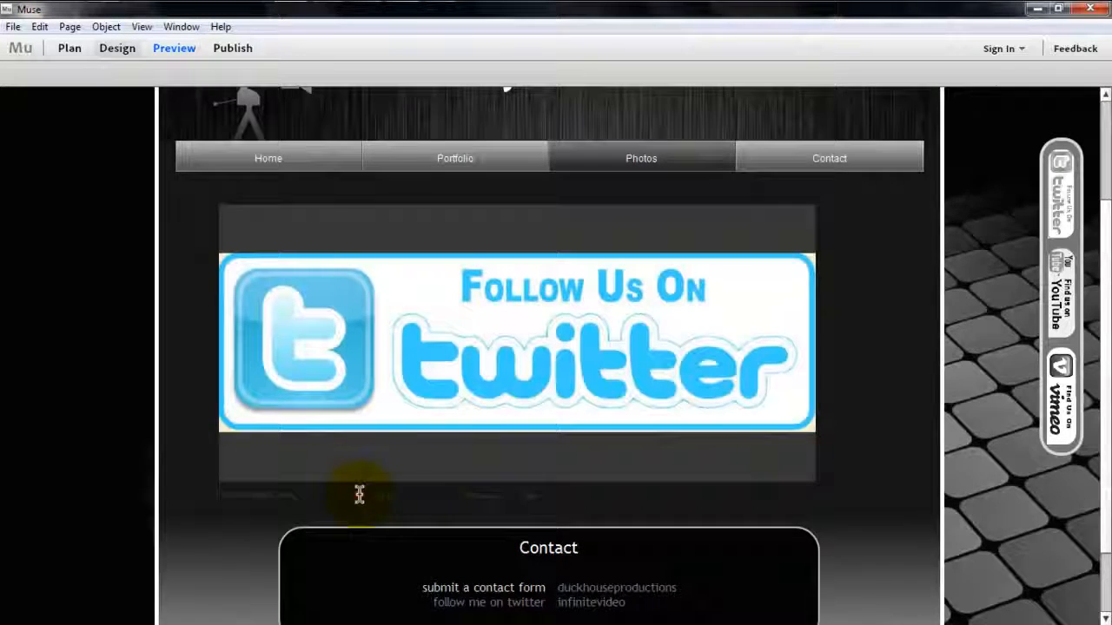
Check the slideshow's caption and counter row in the preview of the Photos page and return to the page design.
left_click_drag(359, 495, 417, 497)
left_click(422, 497)
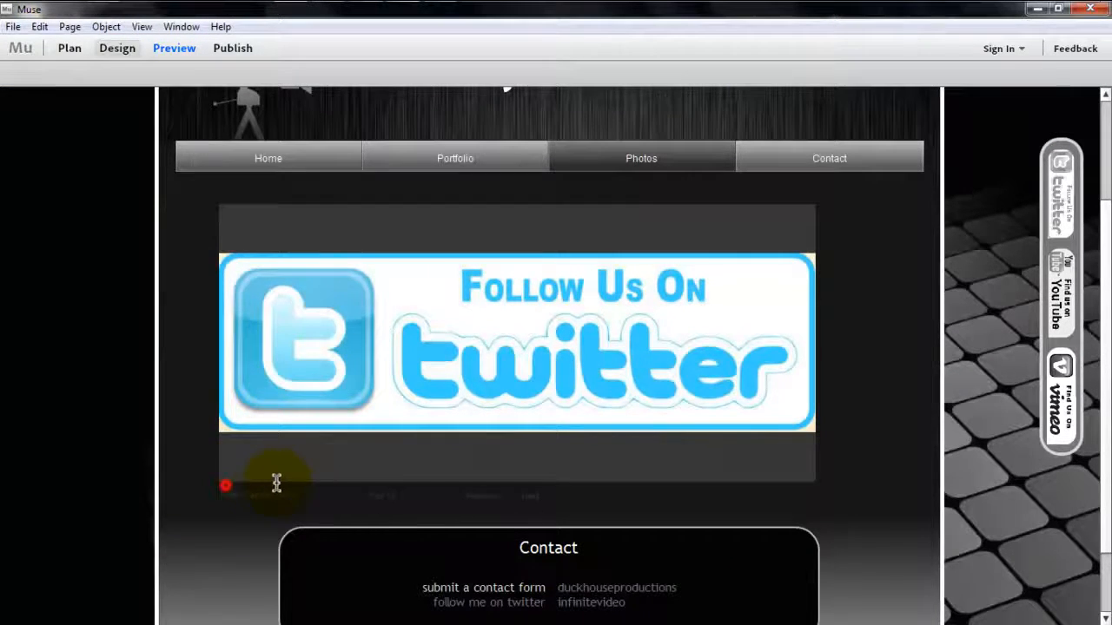
left_click_drag(268, 482, 296, 488)
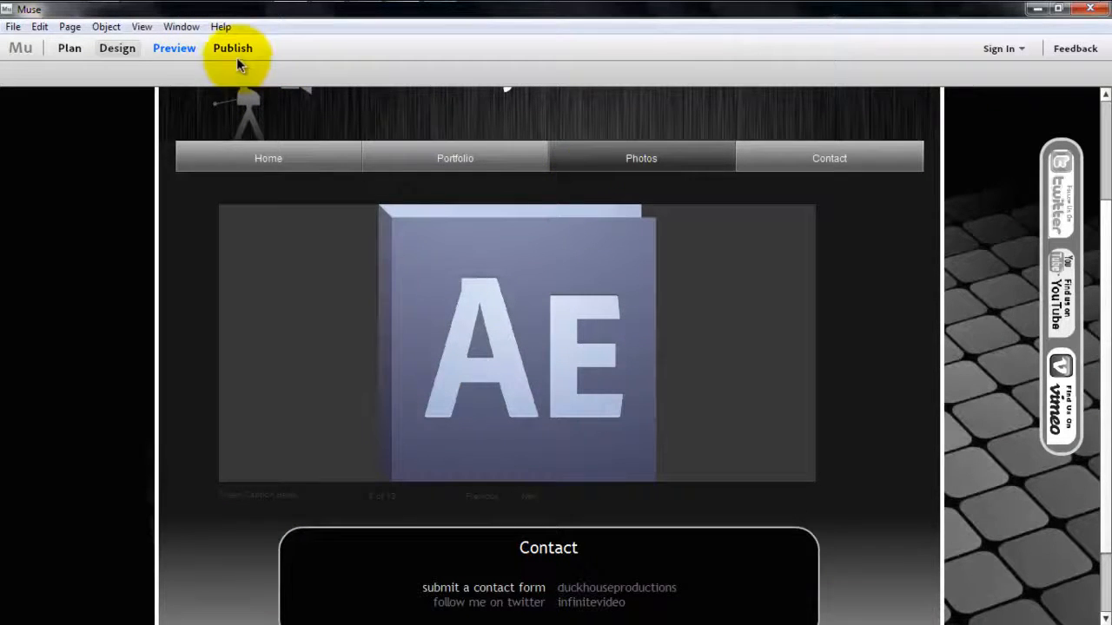
left_click(118, 48)
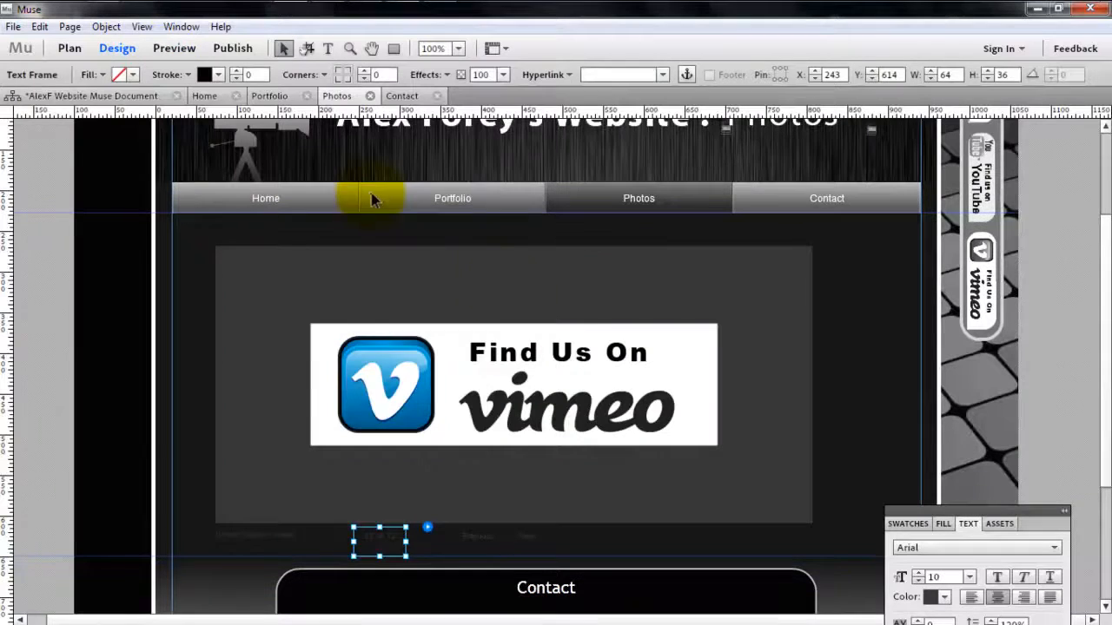
Open the A-Master page from the site plan for editing.
left_click_drag(1108, 355, 1108, 268)
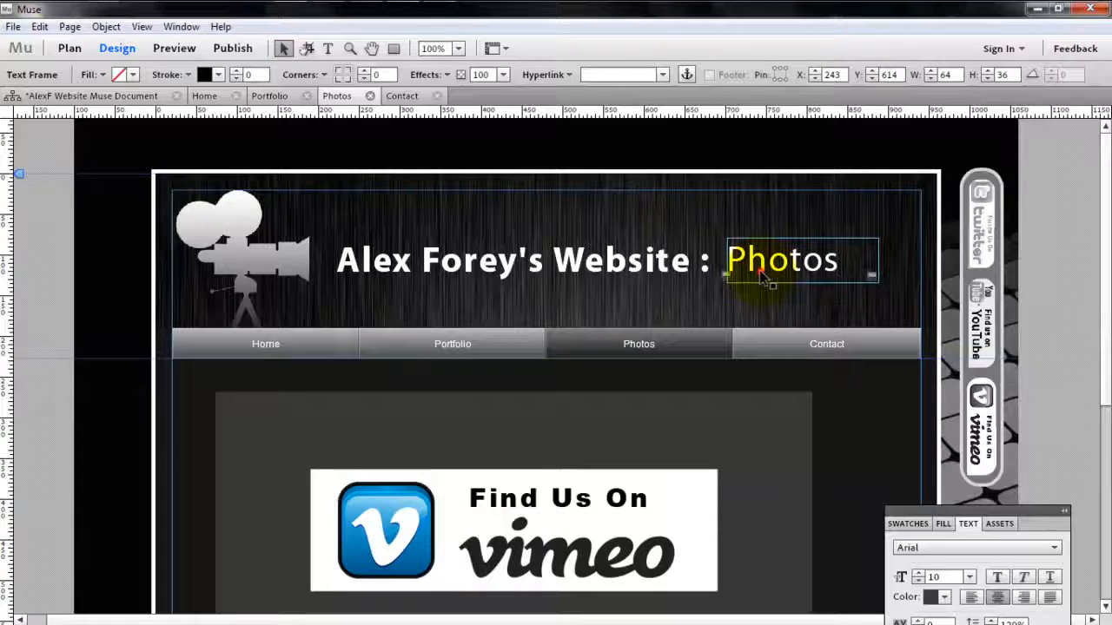
left_click(526, 265)
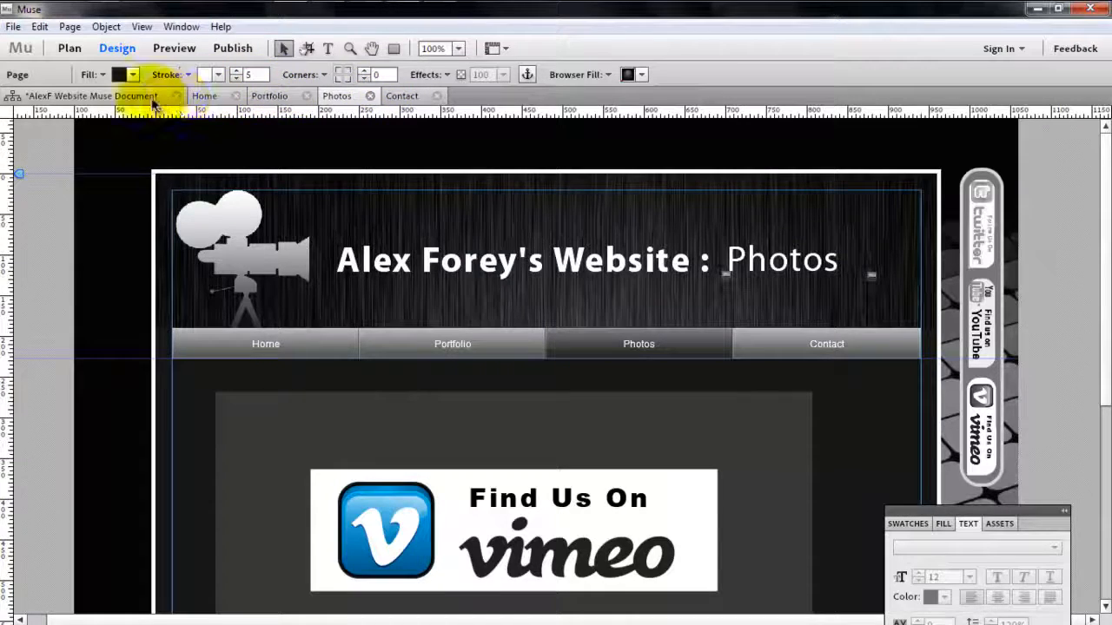
left_click(124, 97)
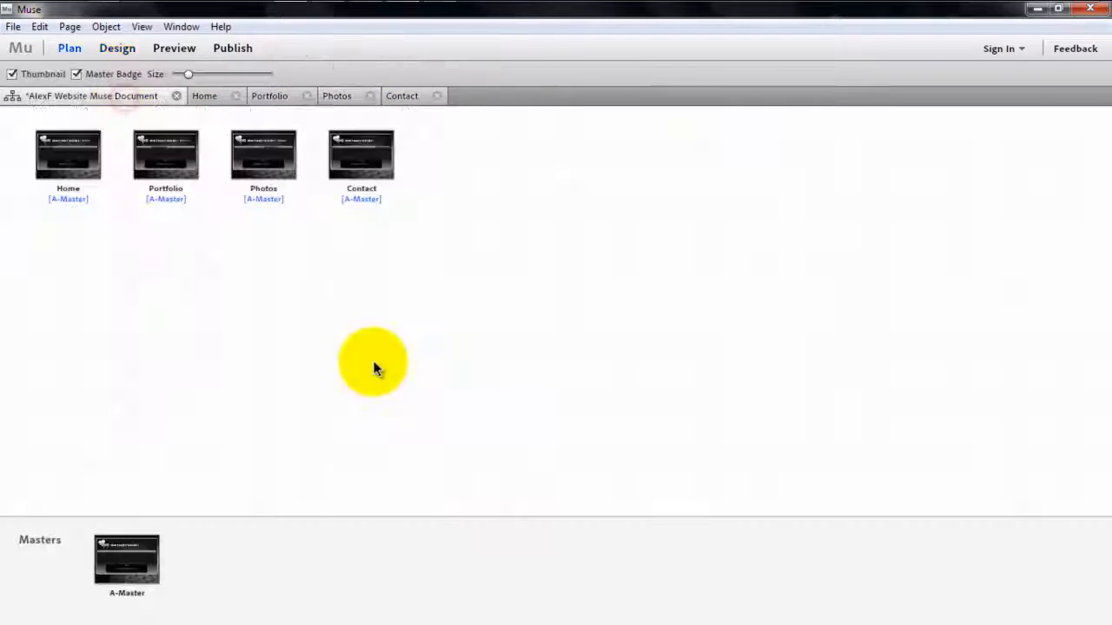
double_click(131, 573)
Set the whole website title in the master page header to bold Trebuchet.
left_click(349, 260)
double_click(372, 269)
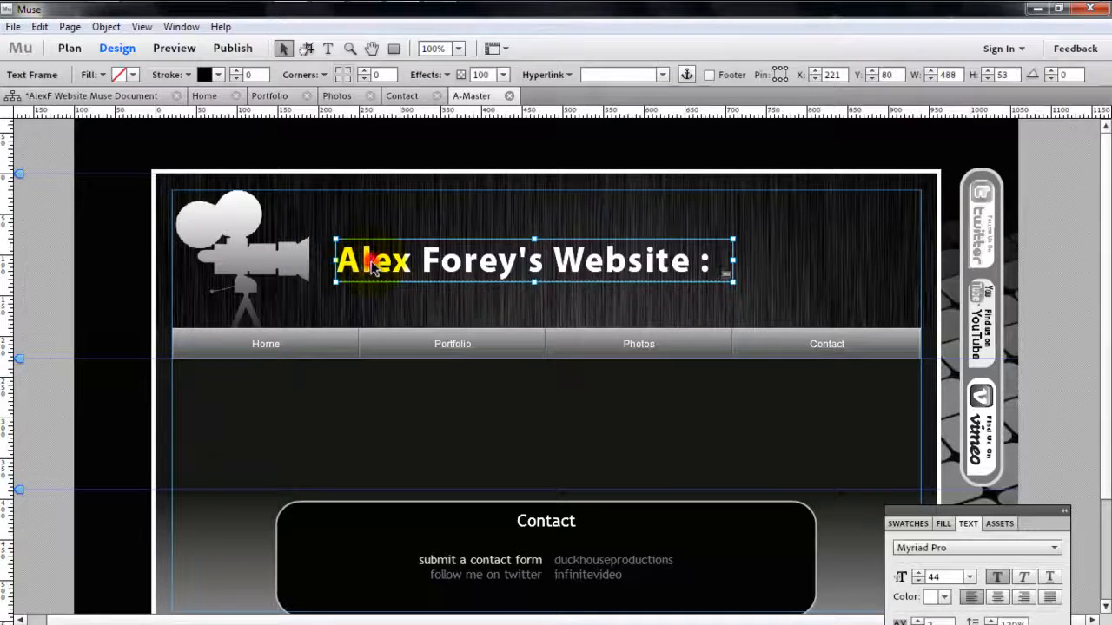
double_click(371, 265)
left_click_drag(348, 258, 799, 255)
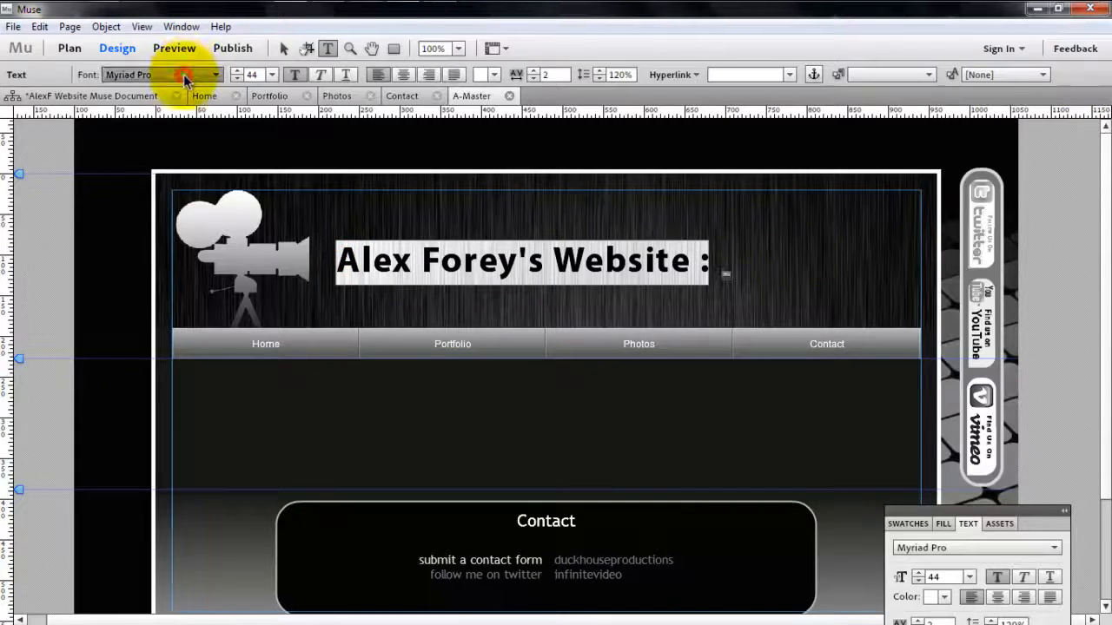
left_click(184, 76)
left_click_drag(335, 356, 336, 102)
left_click(157, 361)
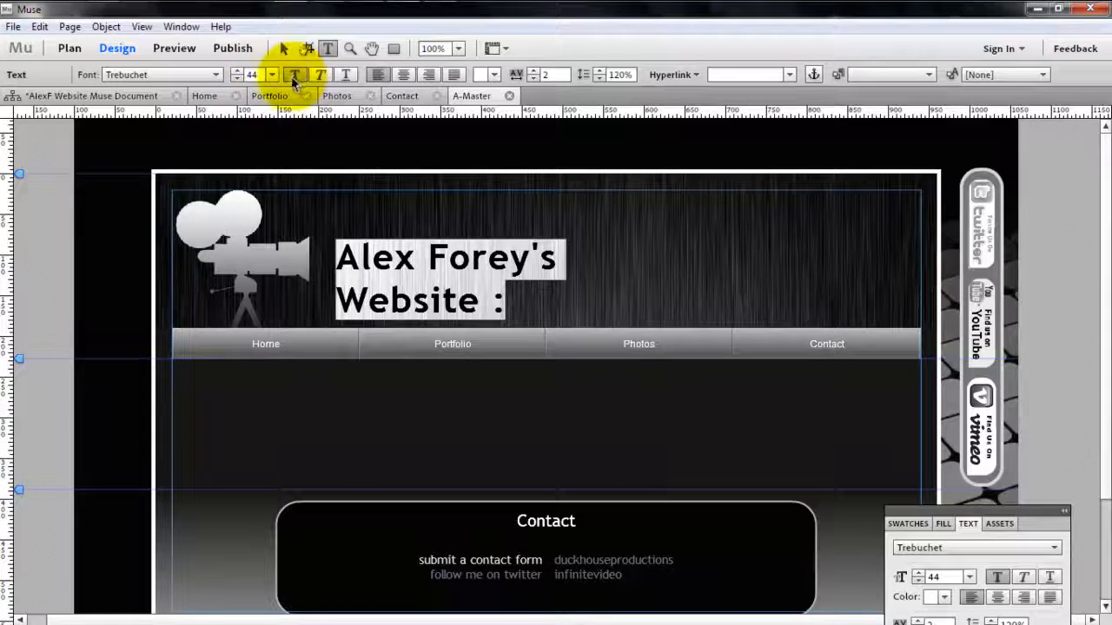
left_click(293, 76)
left_click(292, 77)
left_click(293, 76)
left_click(292, 77)
Widen the website title's text frame to about 501 px so the title fits on one line.
left_click(283, 48)
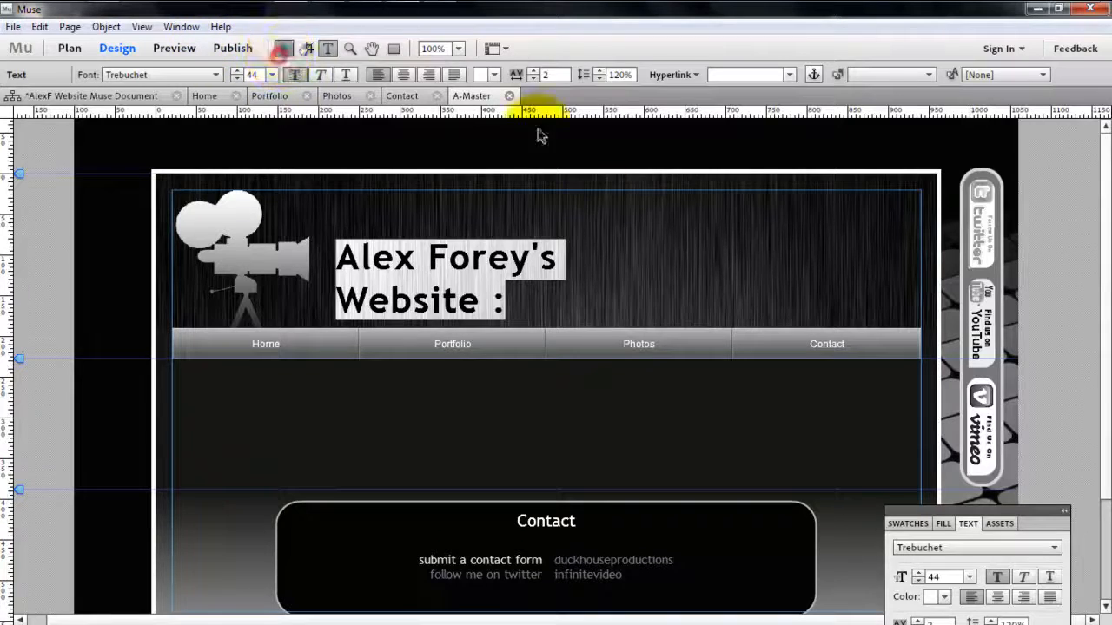
left_click(682, 286)
mouse_move(734, 287)
left_mouse_down()
mouse_move(752, 282)
mouse_move(744, 285)
left_mouse_up()
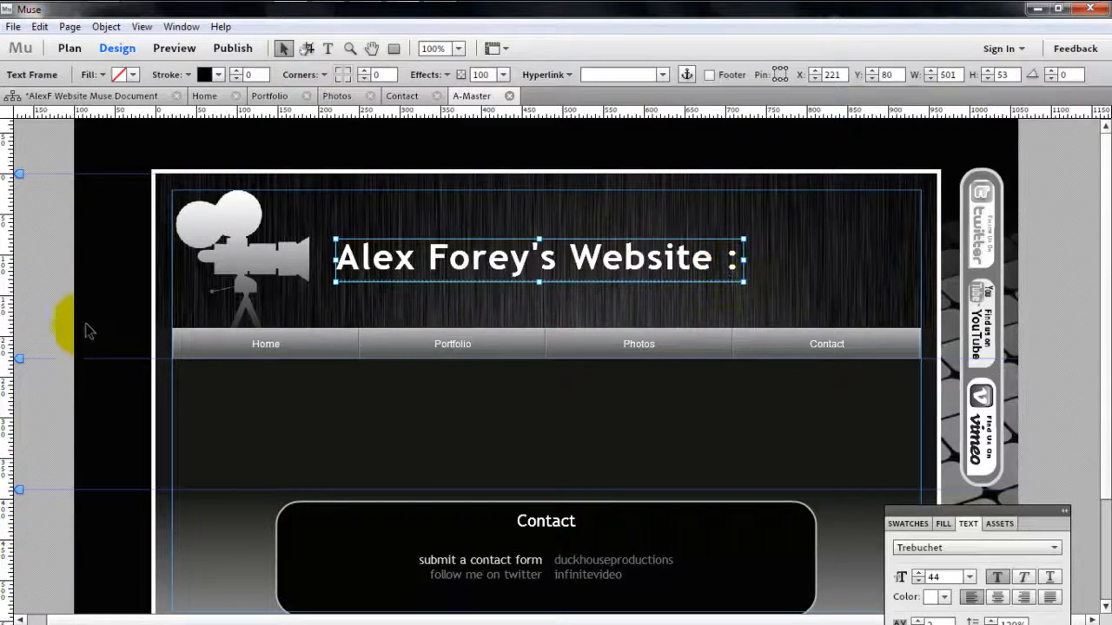
left_click(89, 288)
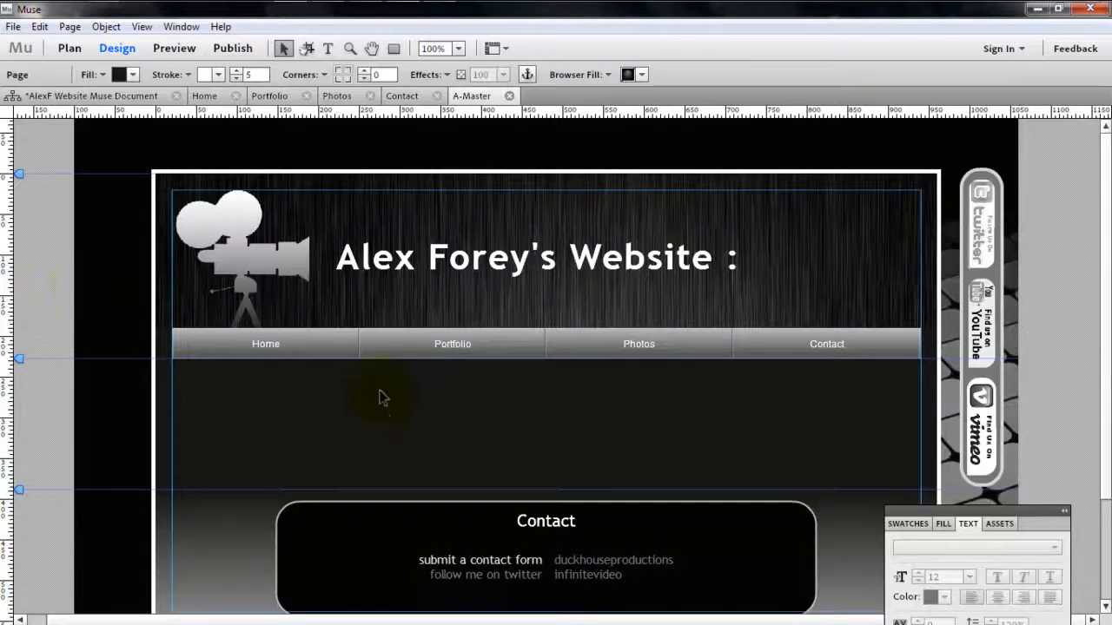
Set the font of the navigation menu labels to Trebuchet through the Home label.
left_click(619, 347)
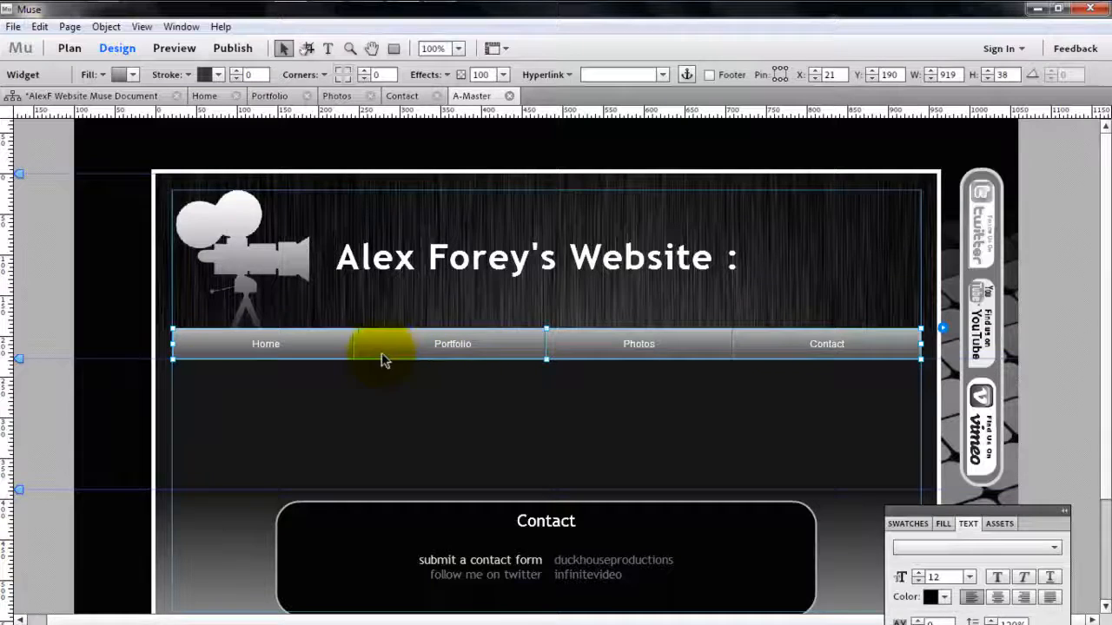
left_click(297, 355)
left_click(271, 346)
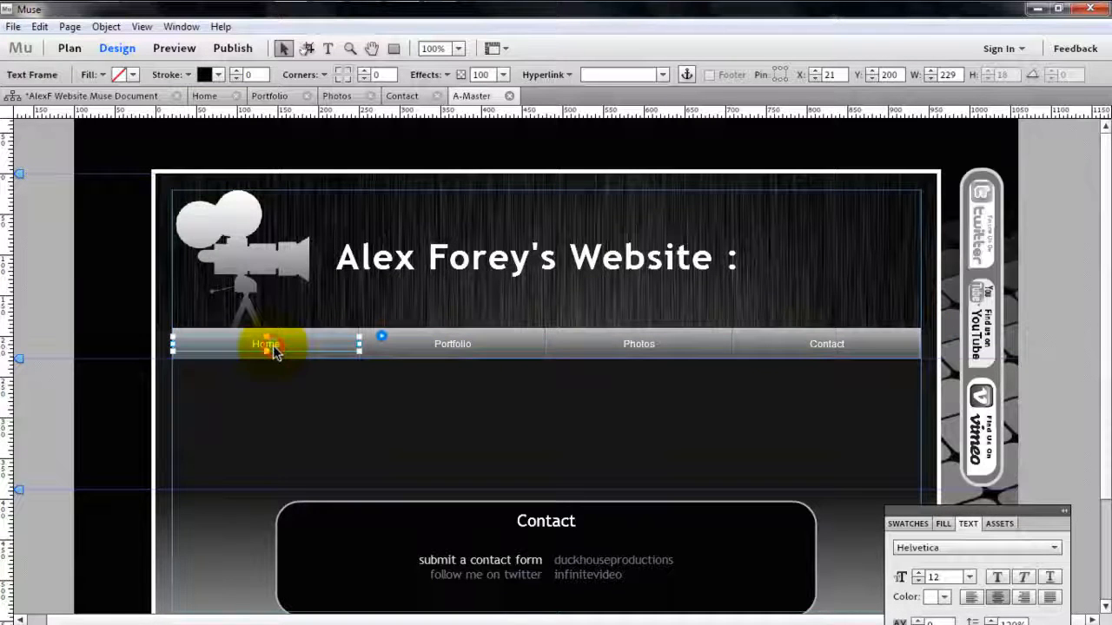
double_click(289, 347)
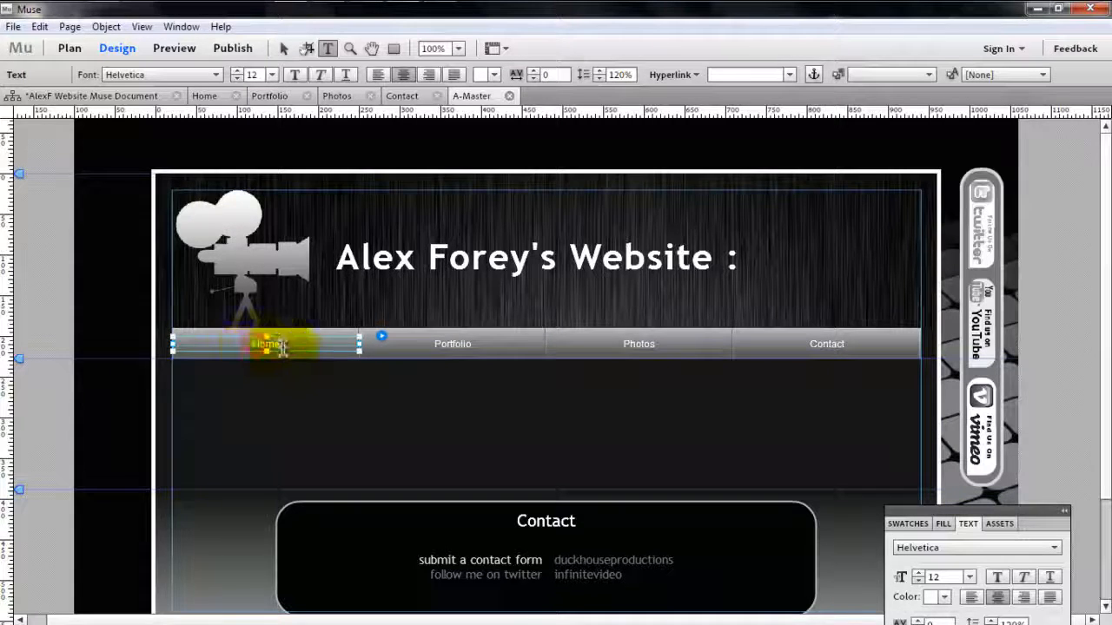
left_click(174, 75)
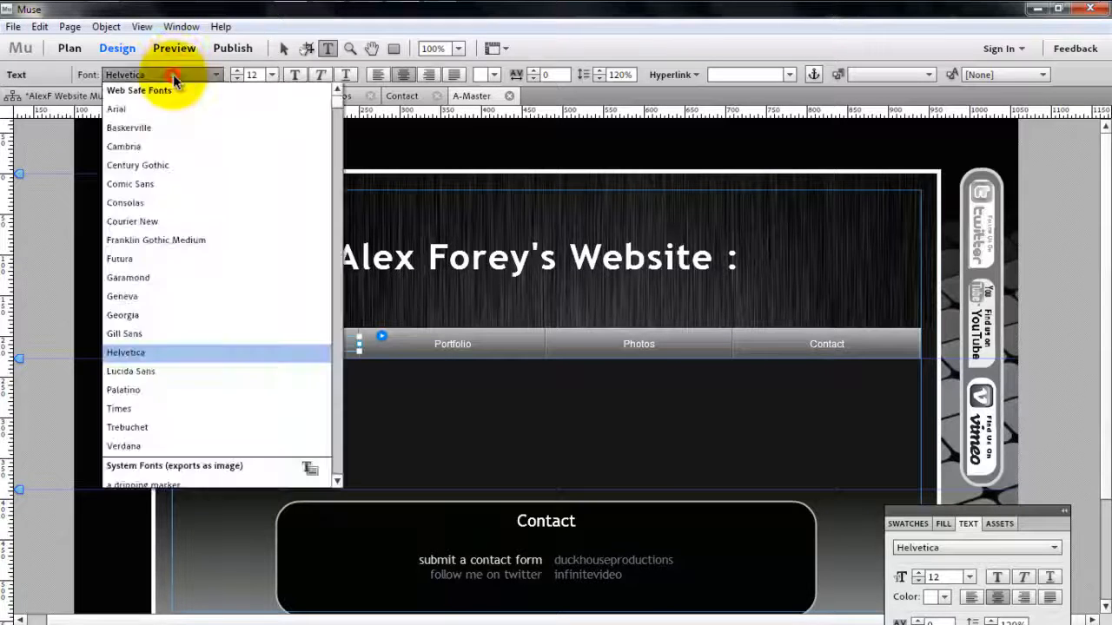
left_click(157, 428)
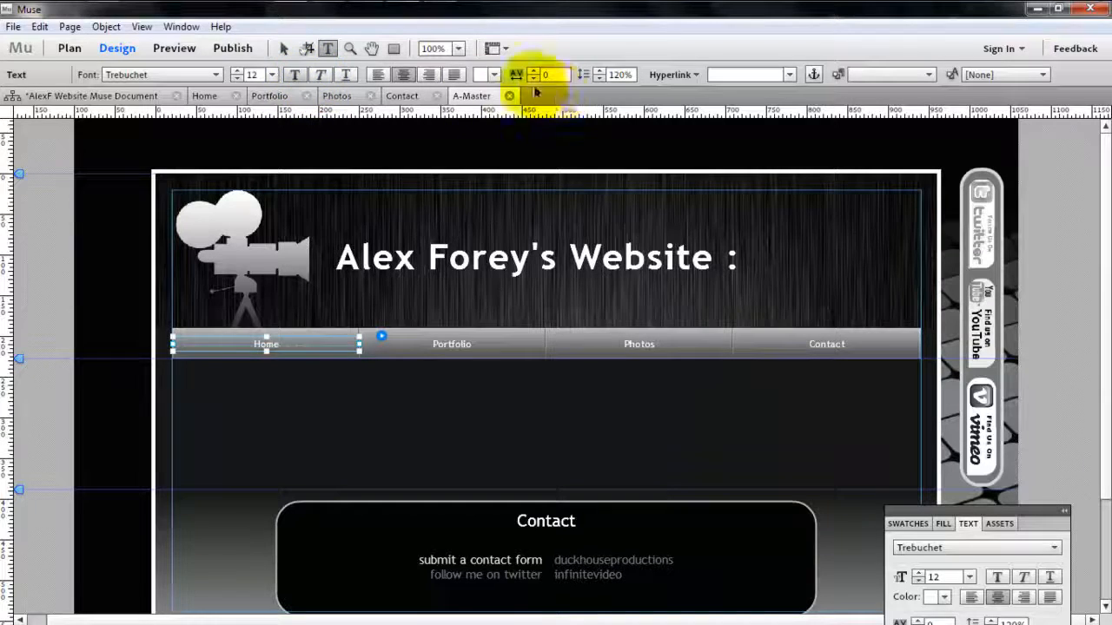
Set the letter spacing of the navigation menu labels to 1.
left_click(531, 71)
left_click(531, 71)
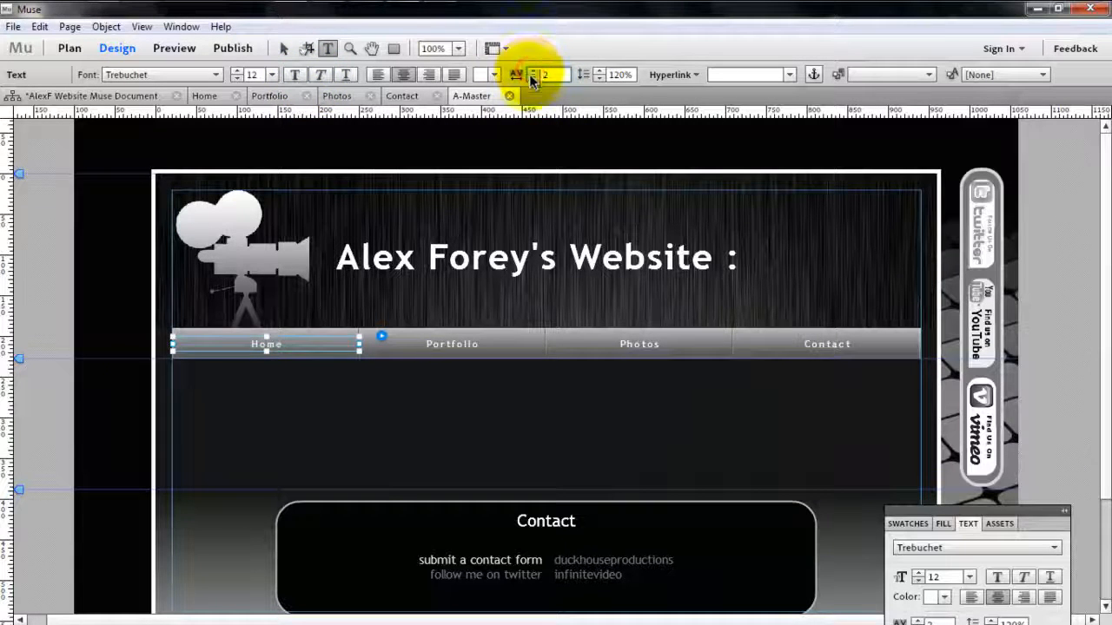
left_click(532, 78)
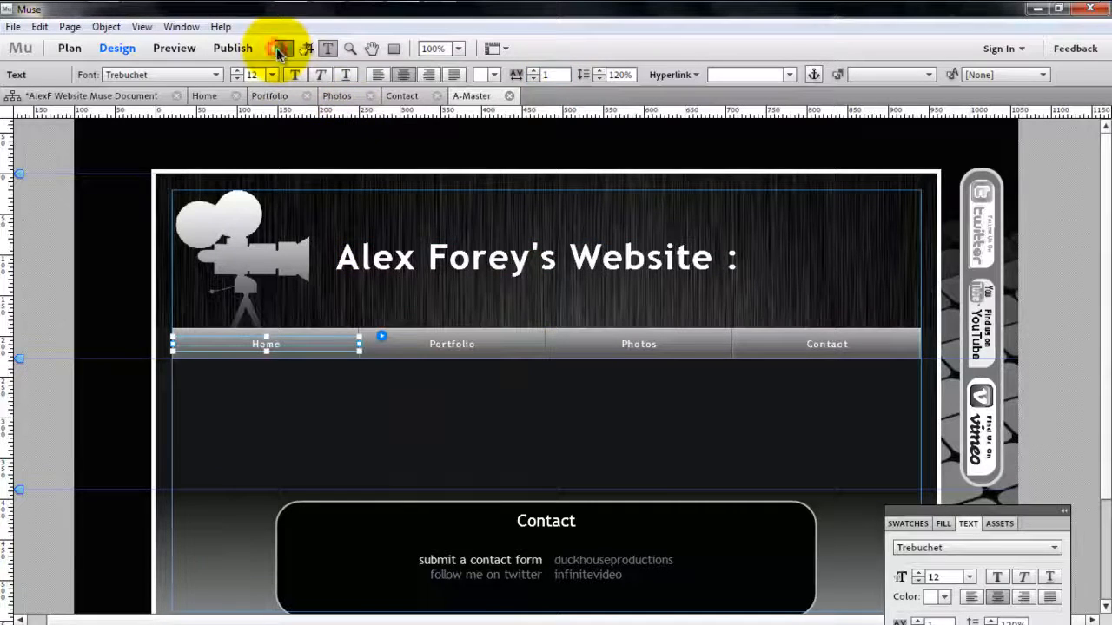
left_click(280, 51)
left_click(350, 380)
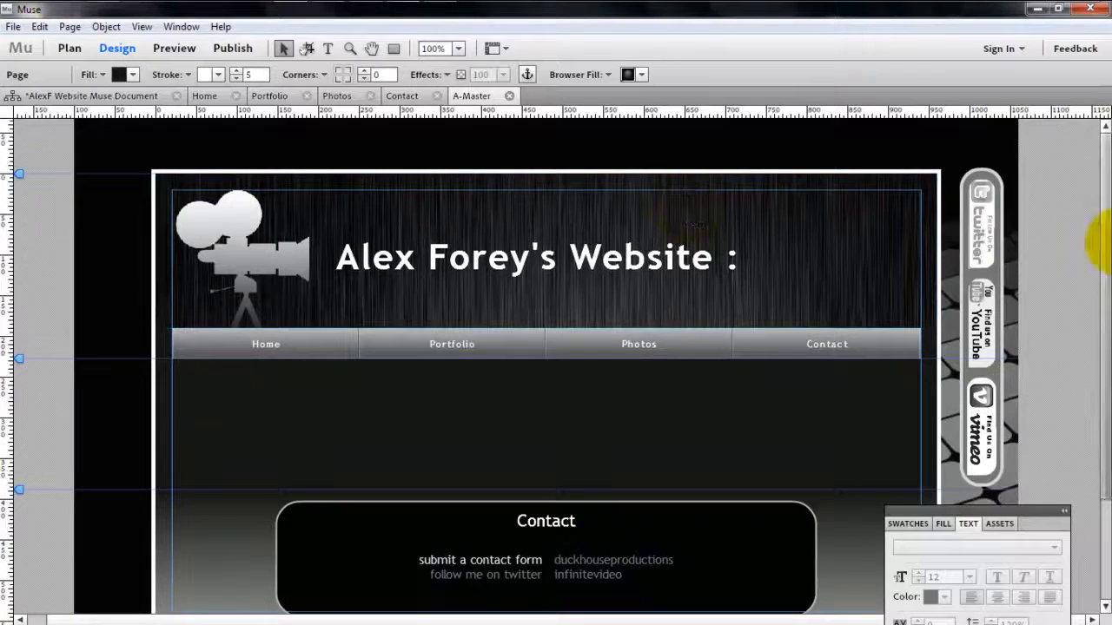
Link the "submit a contact form" text in the footer's contact box to the Contact page.
scroll(1092, 347, "down", 3)
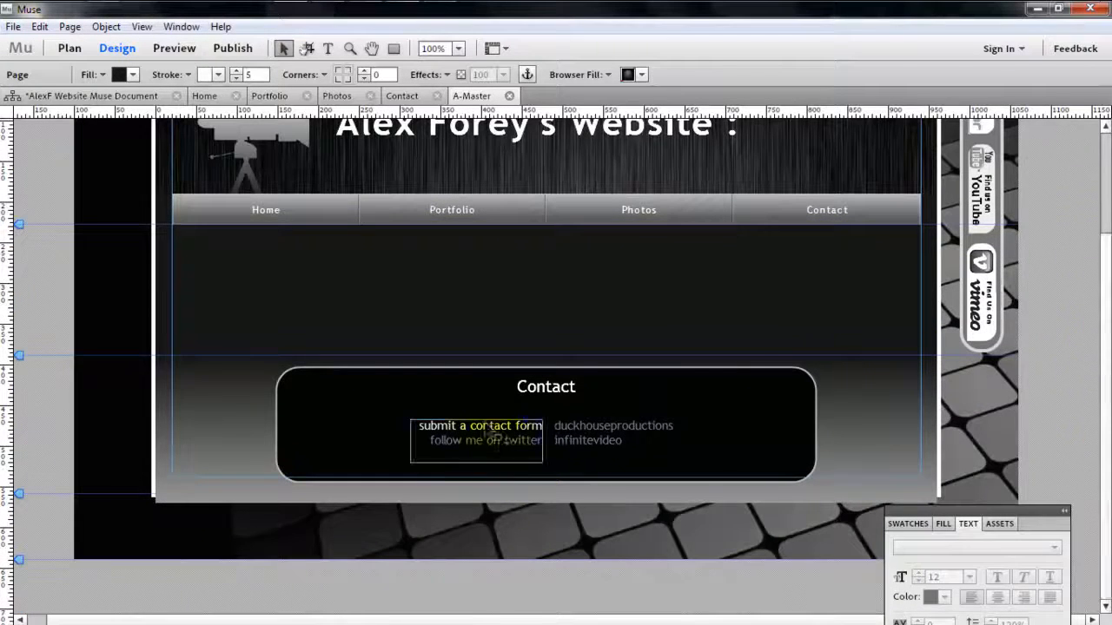
left_click(478, 429)
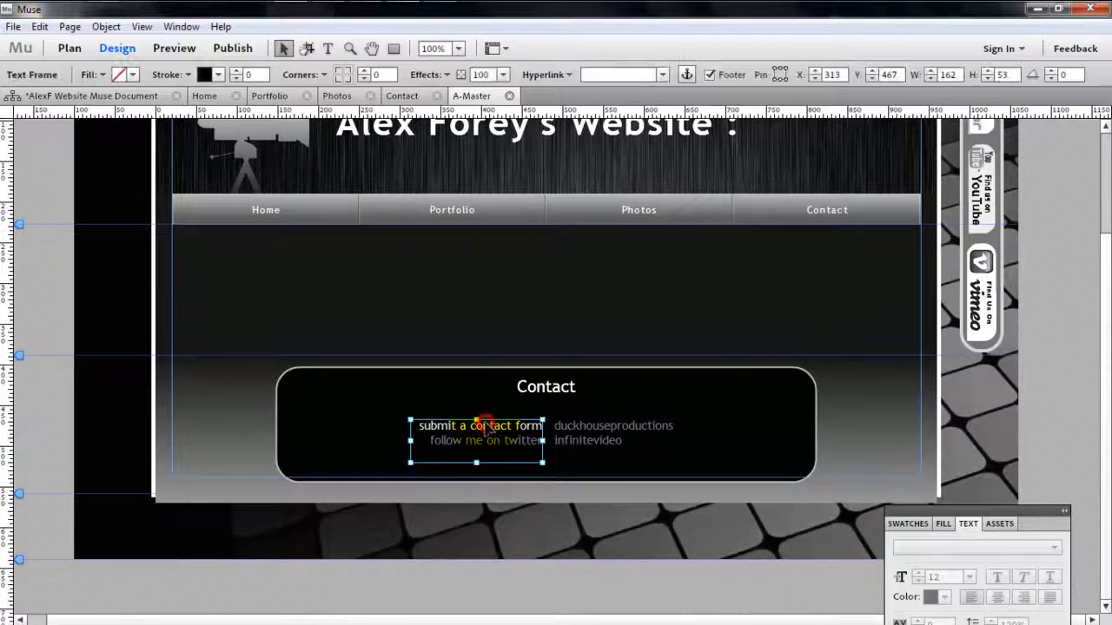
double_click(433, 427)
left_click_drag(418, 425, 552, 427)
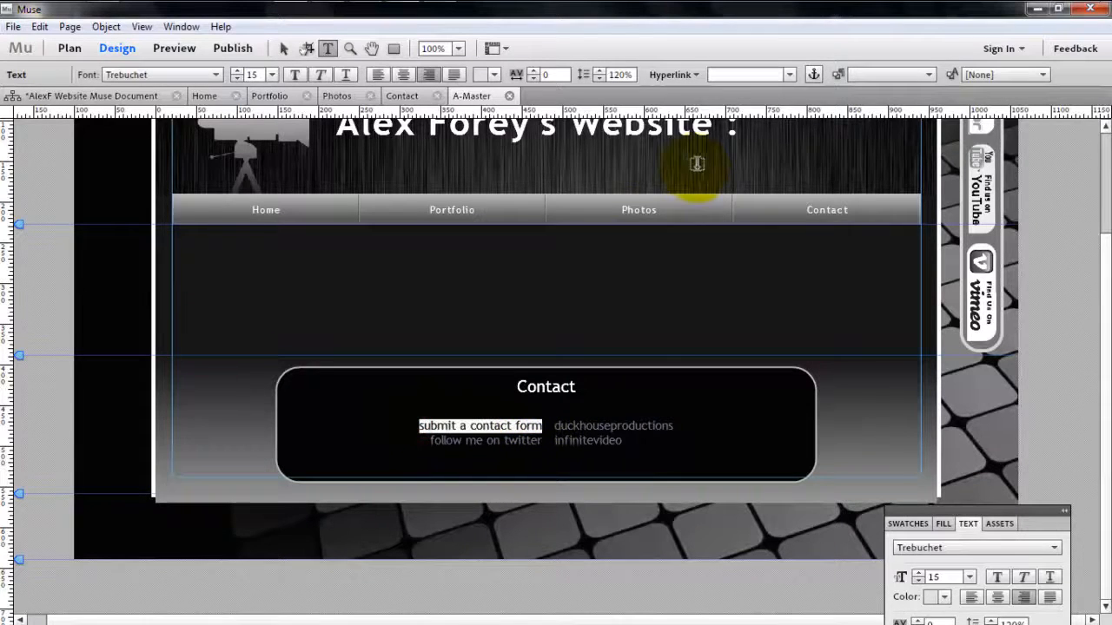
left_click(788, 75)
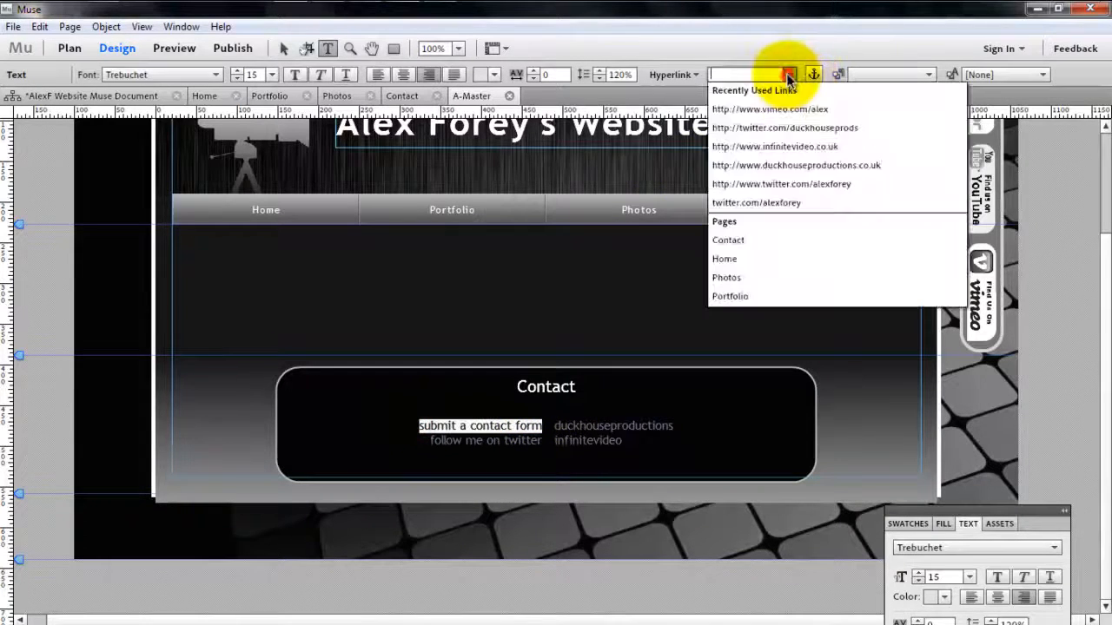
left_click(752, 245)
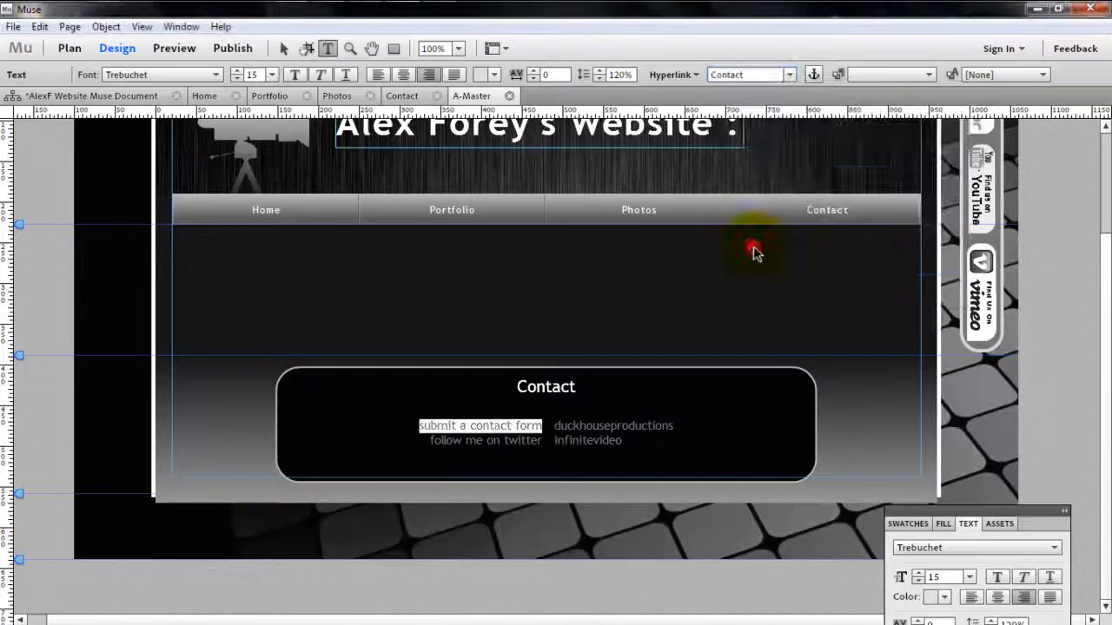
left_click(540, 423)
Open the Home page and move its Home heading clear of the website title, to about X 768.
left_click_drag(1106, 354, 1103, 306)
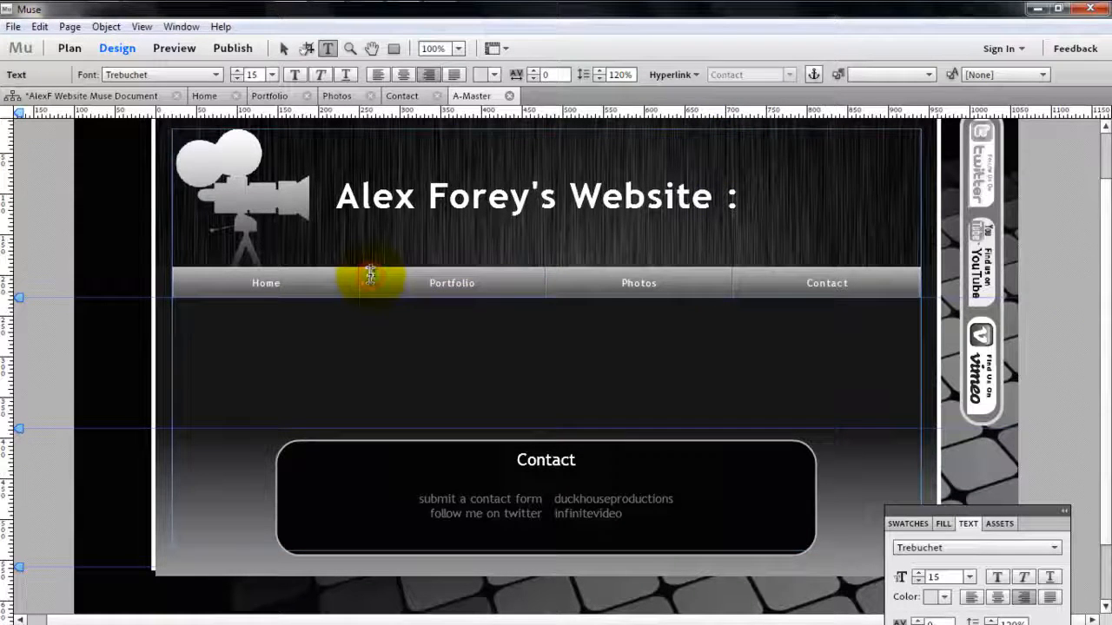
left_click(1060, 313)
left_click_drag(1108, 311, 1107, 242)
left_click(202, 95)
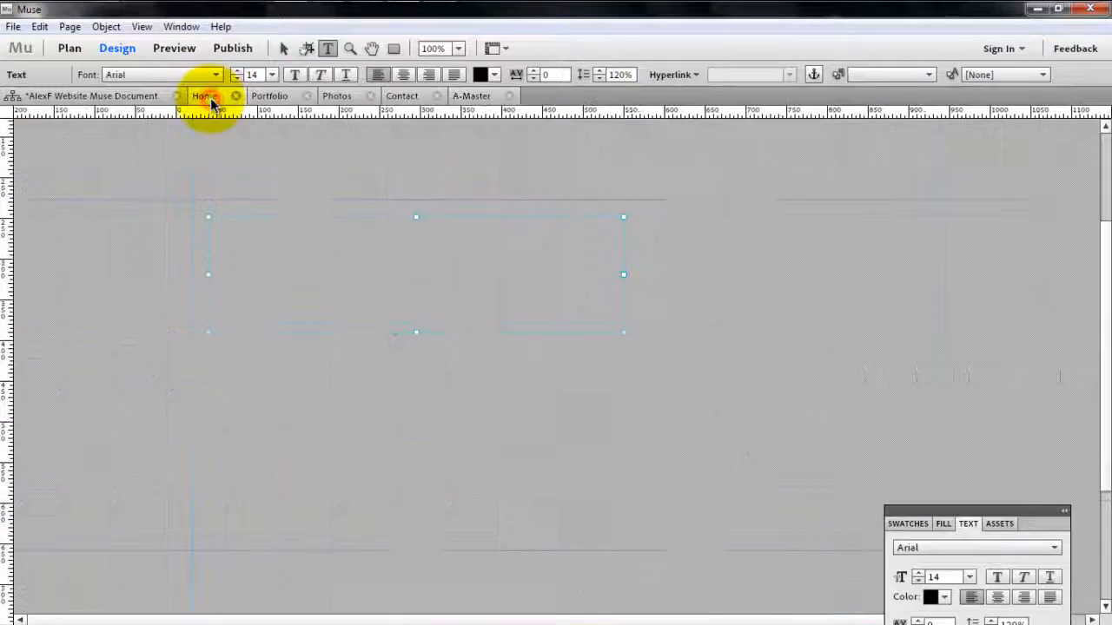
left_click_drag(1105, 249, 1105, 143)
left_click(773, 259)
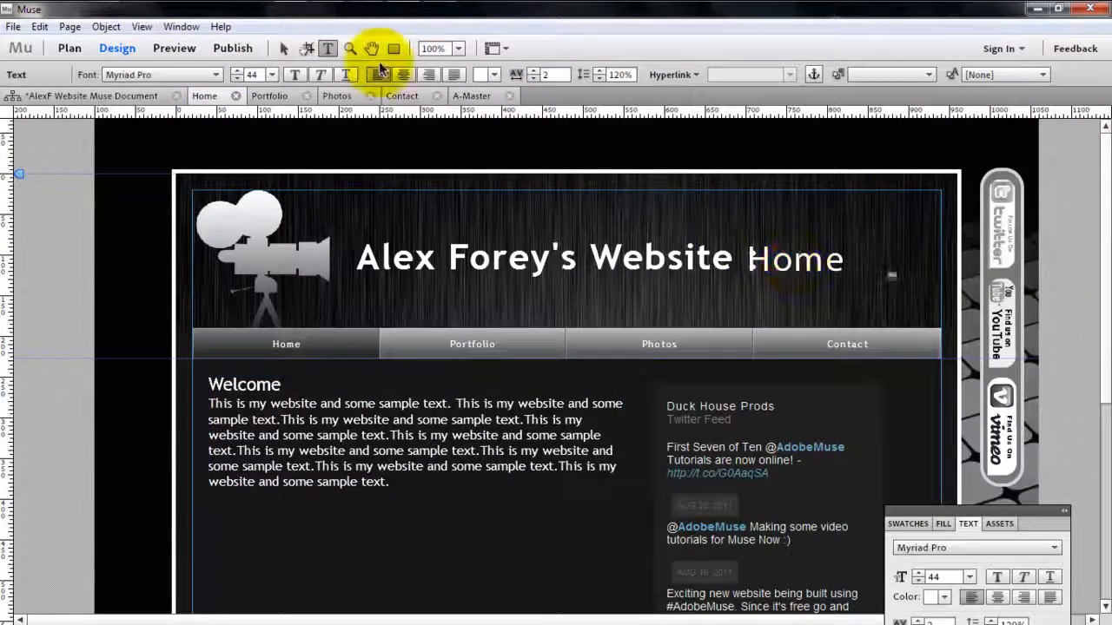
left_click(283, 48)
left_click_drag(796, 270, 849, 269)
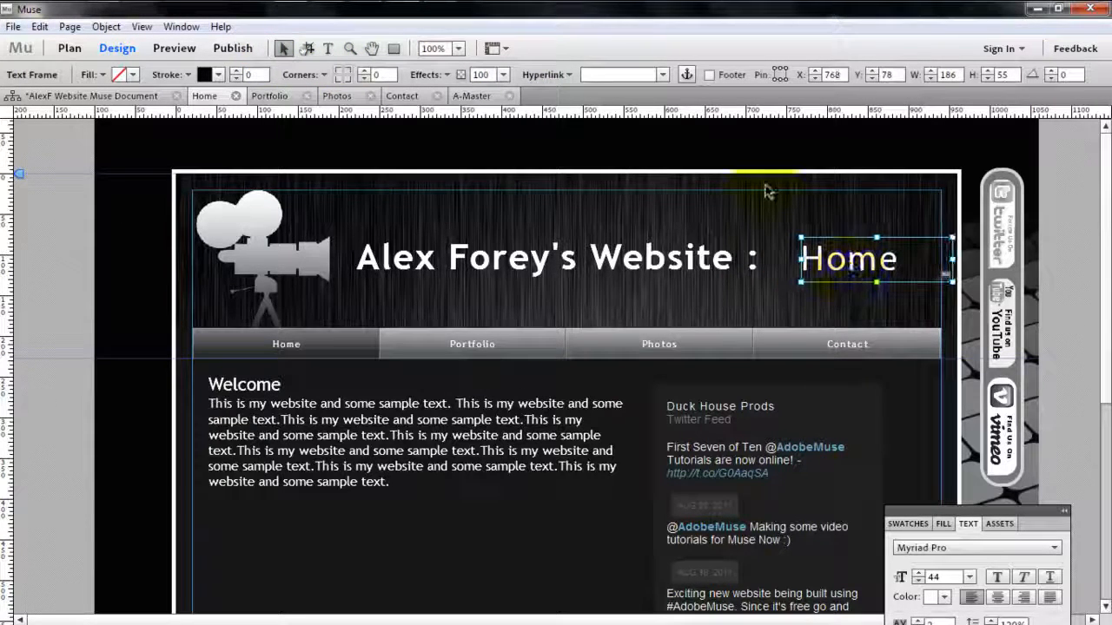
Centre the Home heading's text and fit its frame between the title and the page margin, about 221 px wide.
left_click(998, 597)
left_click_drag(884, 271, 867, 273)
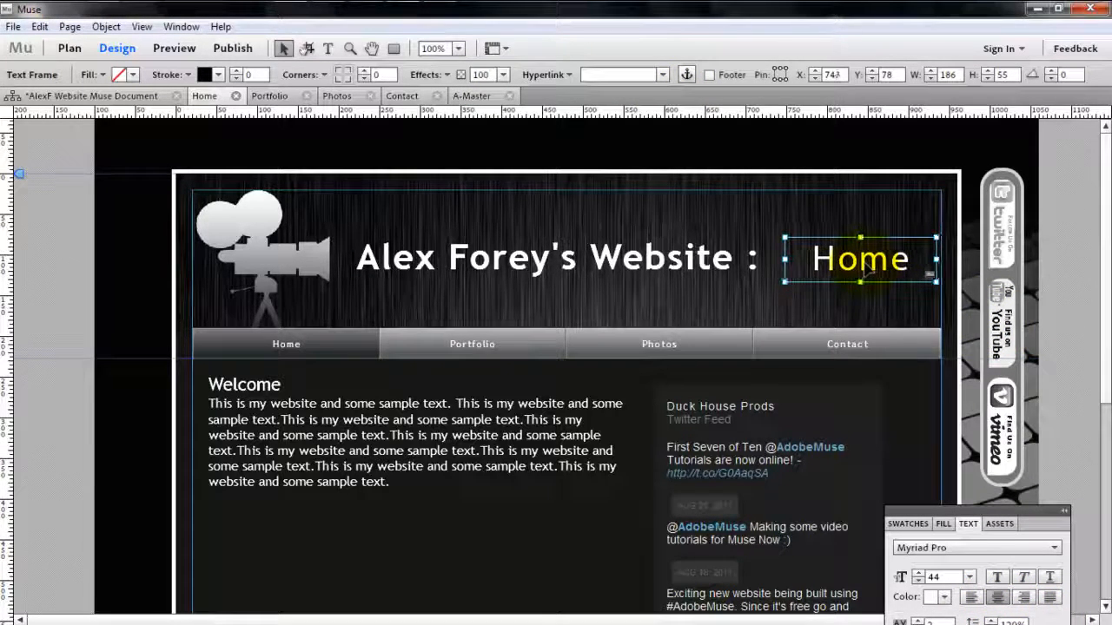
left_click_drag(783, 257, 761, 260)
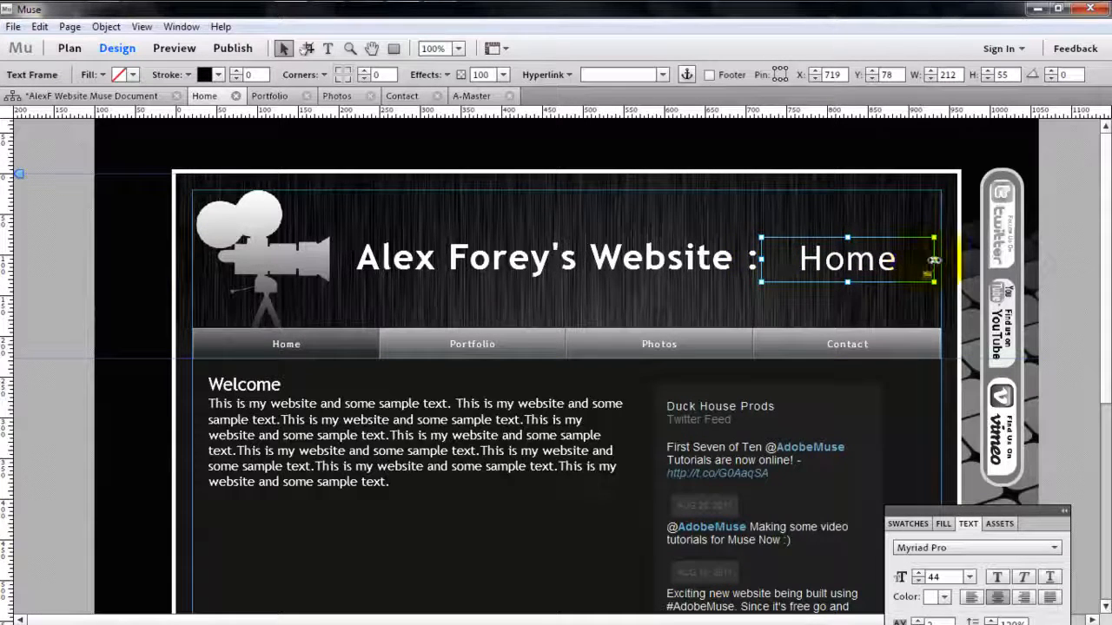
left_click_drag(934, 258, 942, 271)
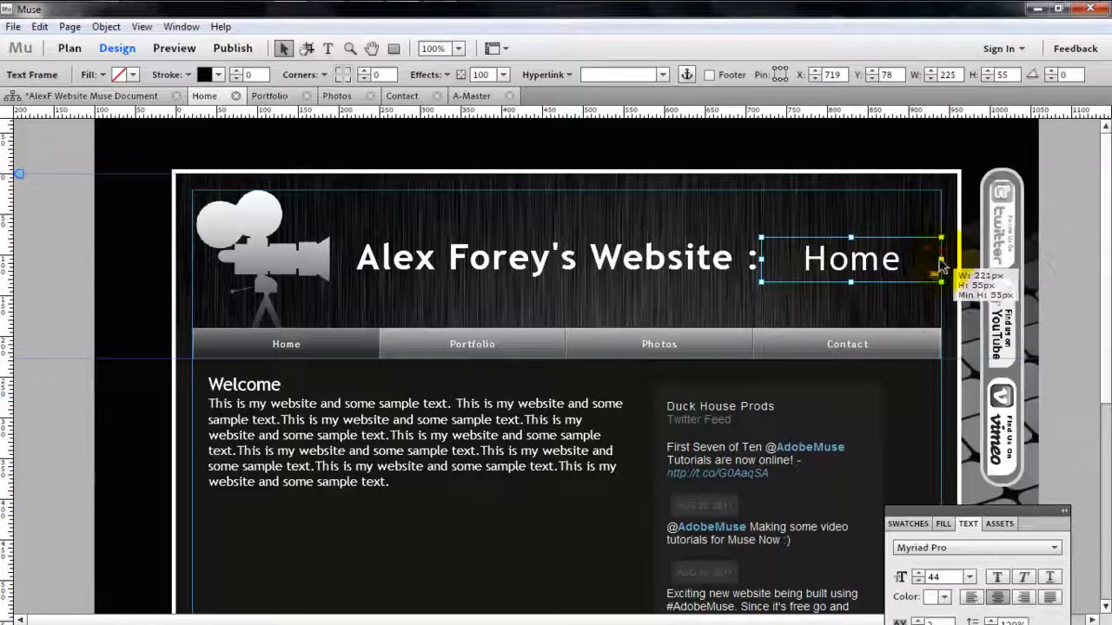
Set the Home heading's font to Trebuchet and nudge its frame down to Y 79.
double_click(860, 259)
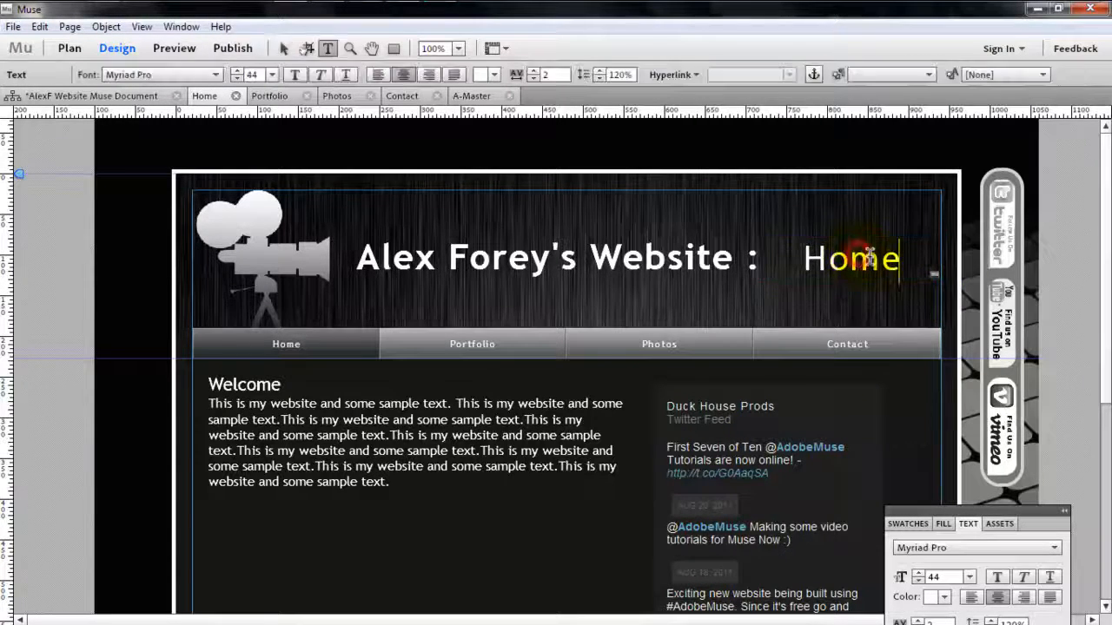
double_click(902, 260)
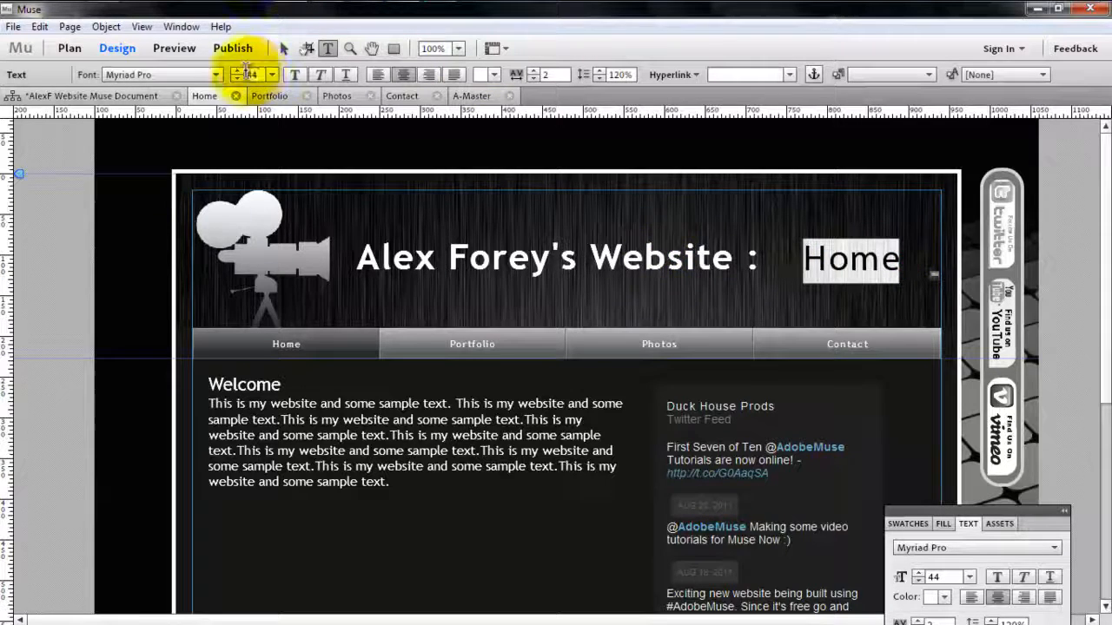
left_click(216, 75)
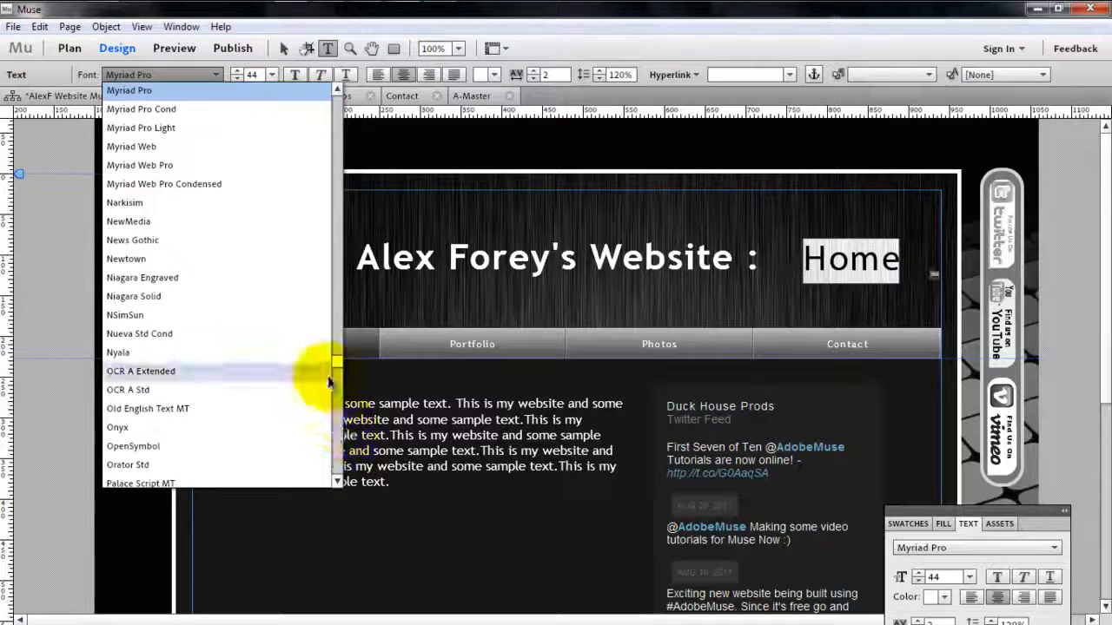
left_click_drag(340, 367, 337, 90)
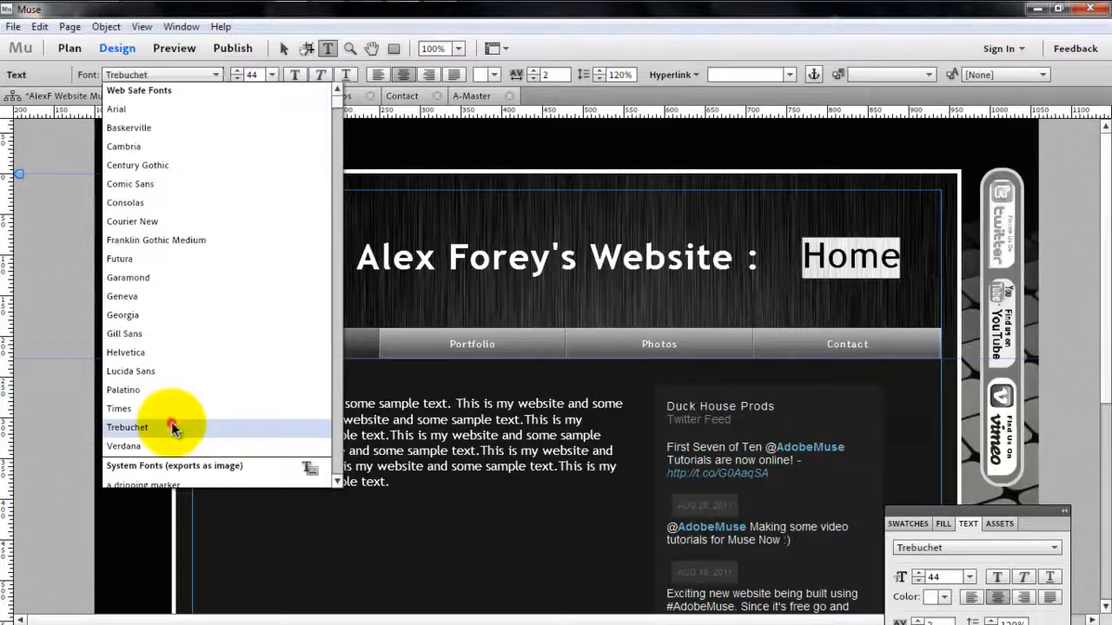
left_click(172, 428)
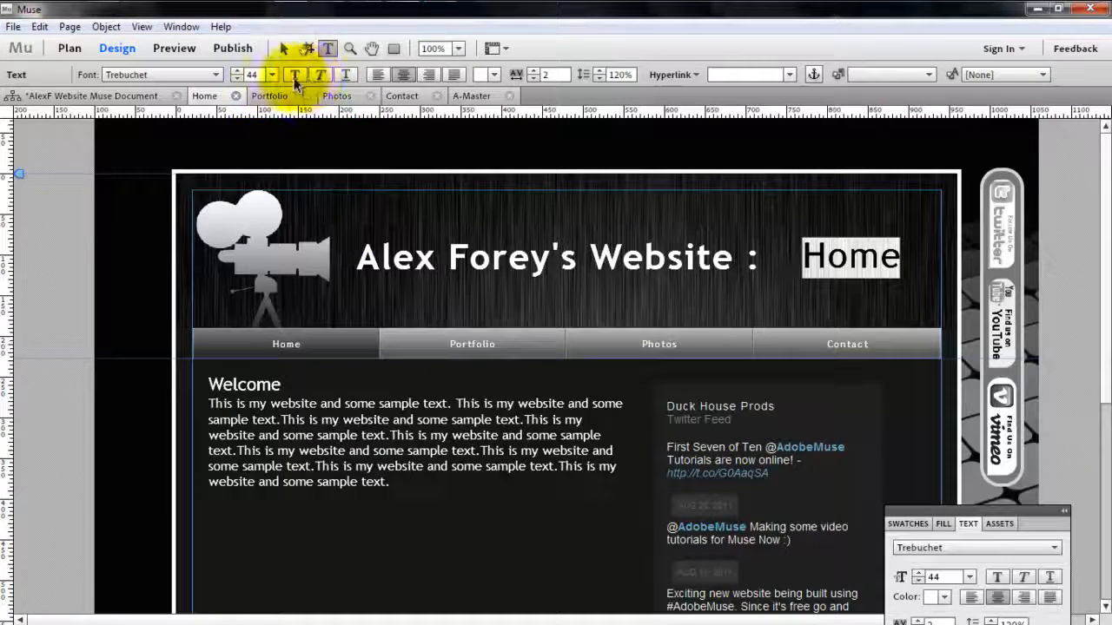
left_click(288, 49)
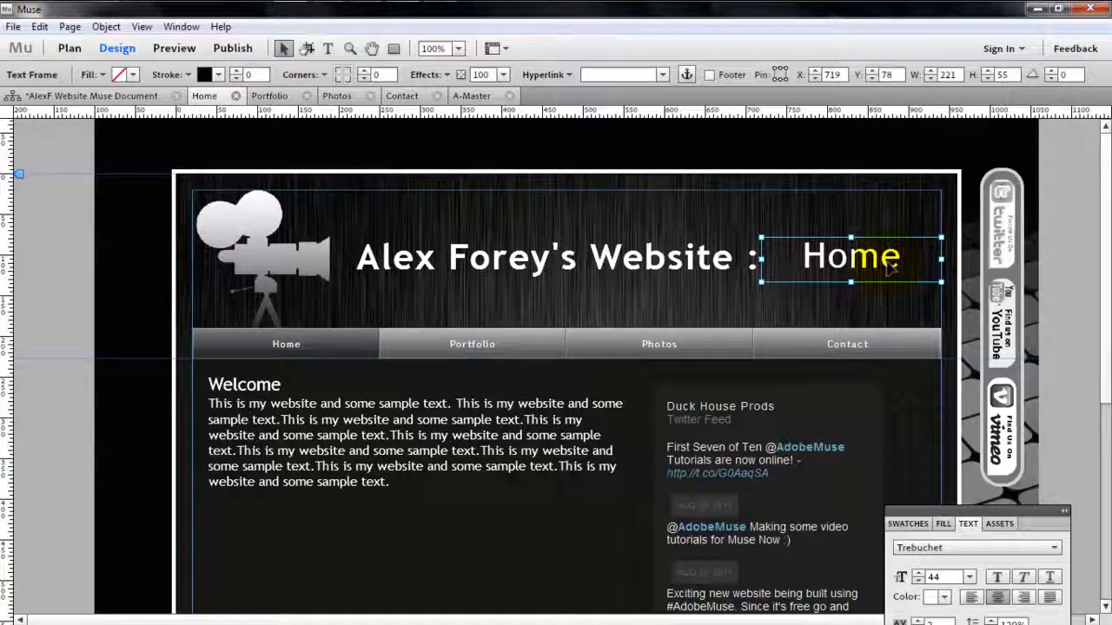
key("Down")
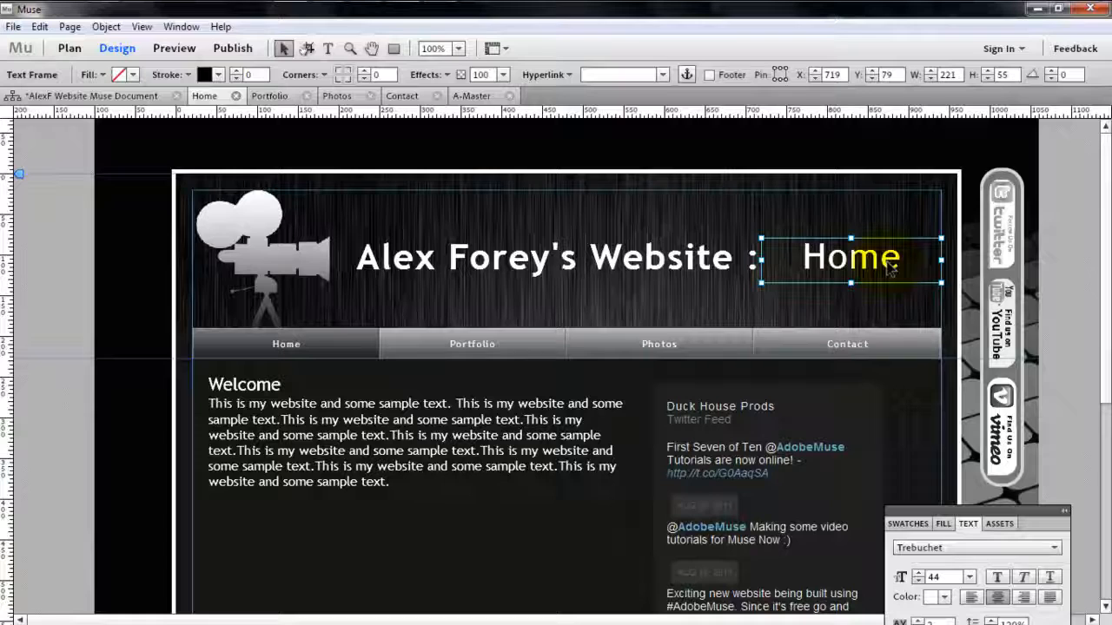
left_click(806, 340)
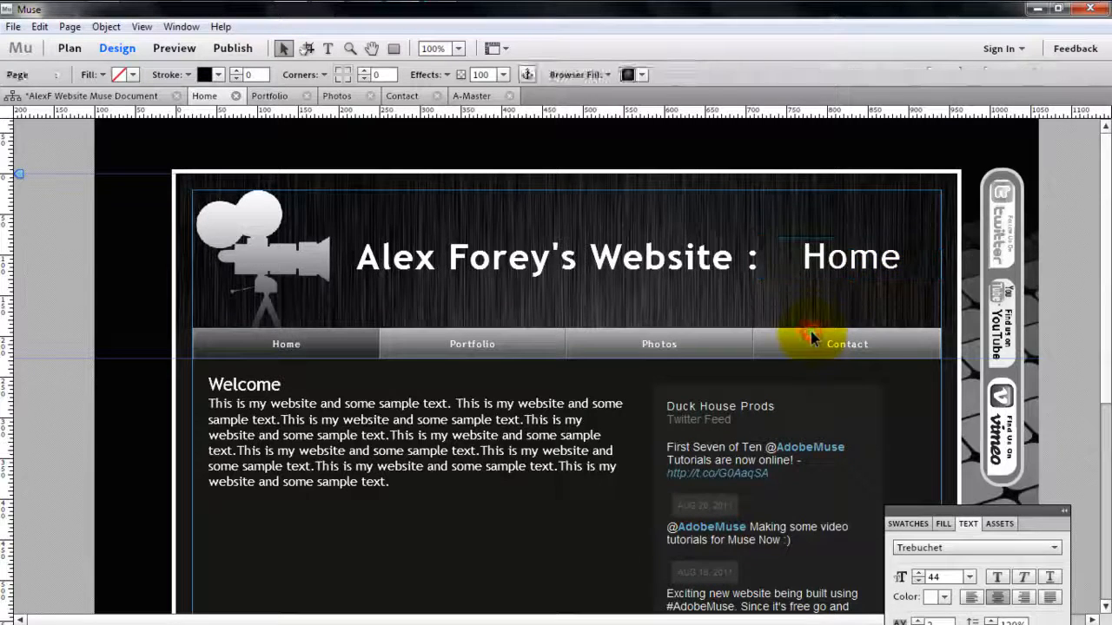
Replace the heading on the Portfolio page with a copy of the Home page's heading.
left_click(833, 256)
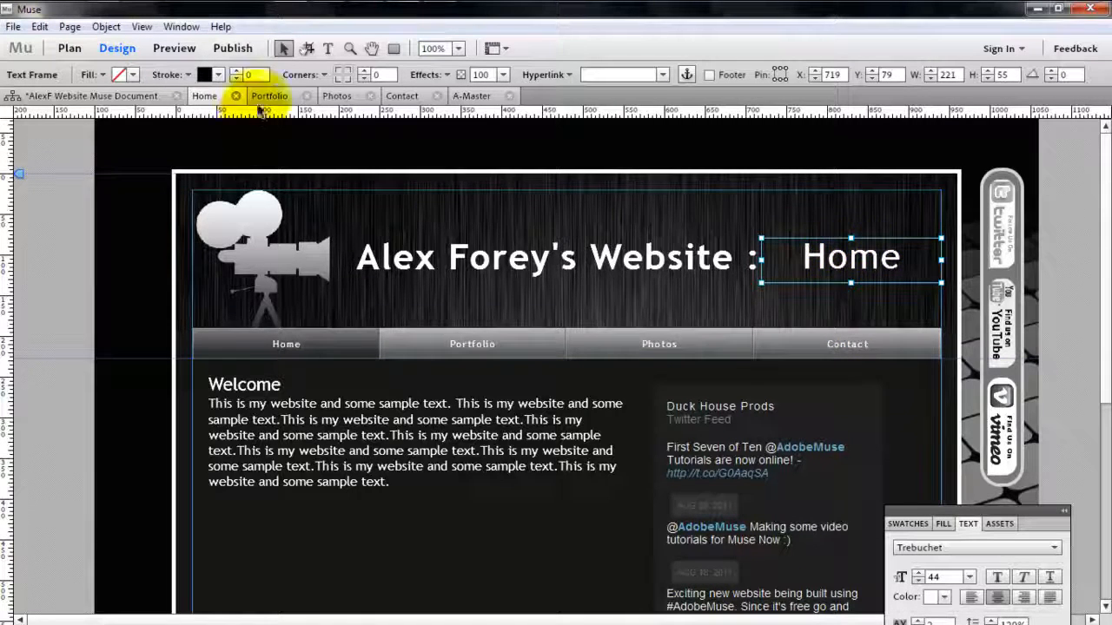
left_click(270, 96)
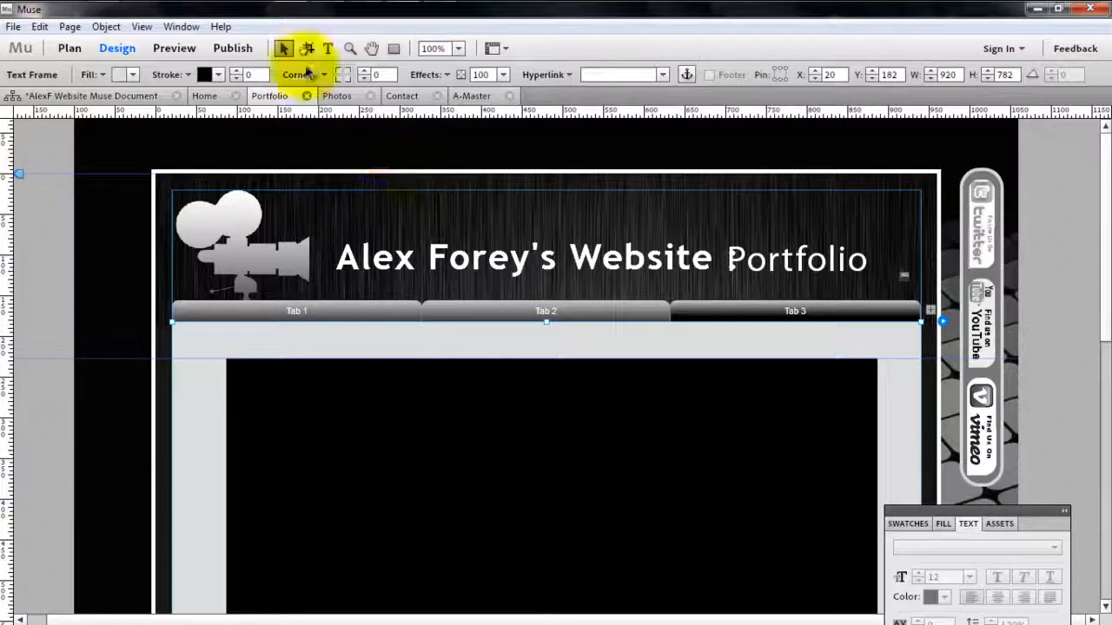
left_click(801, 263)
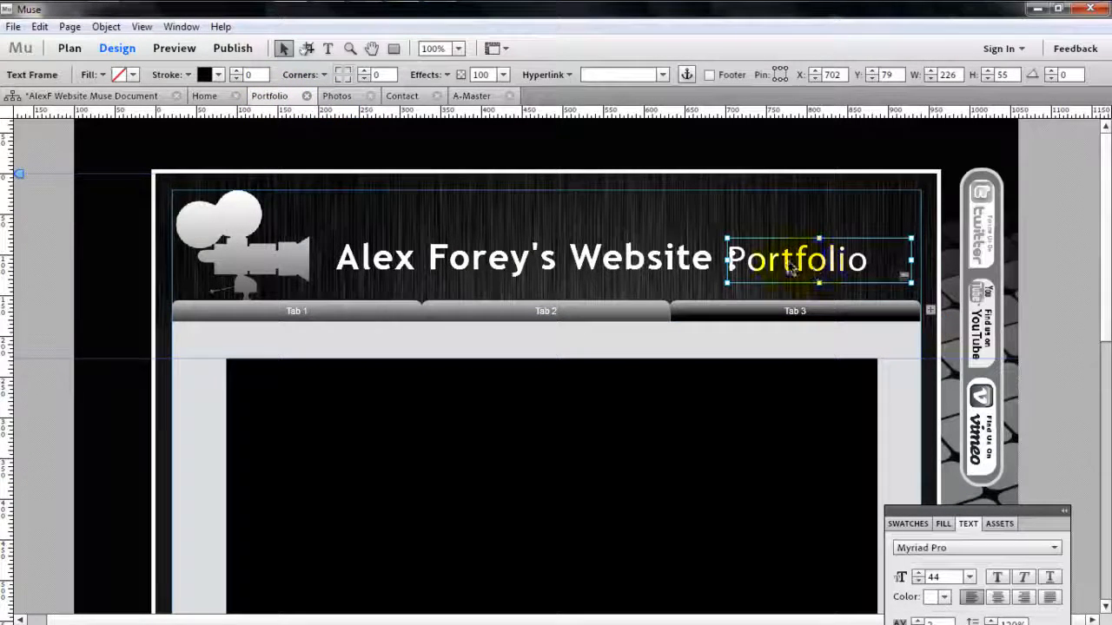
key("Delete")
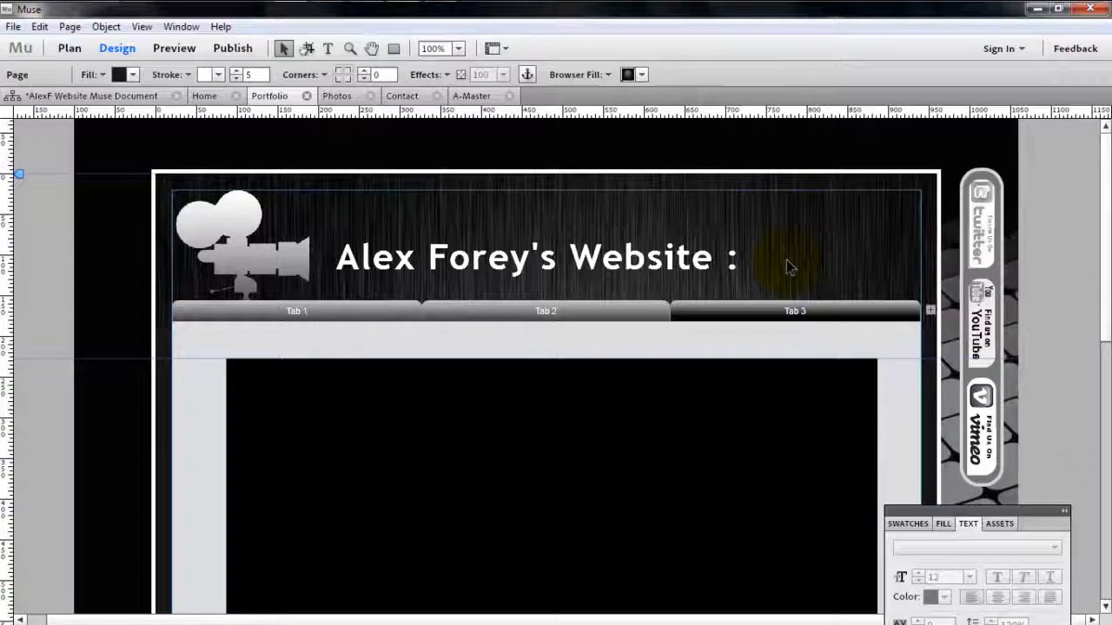
key("ctrl+v")
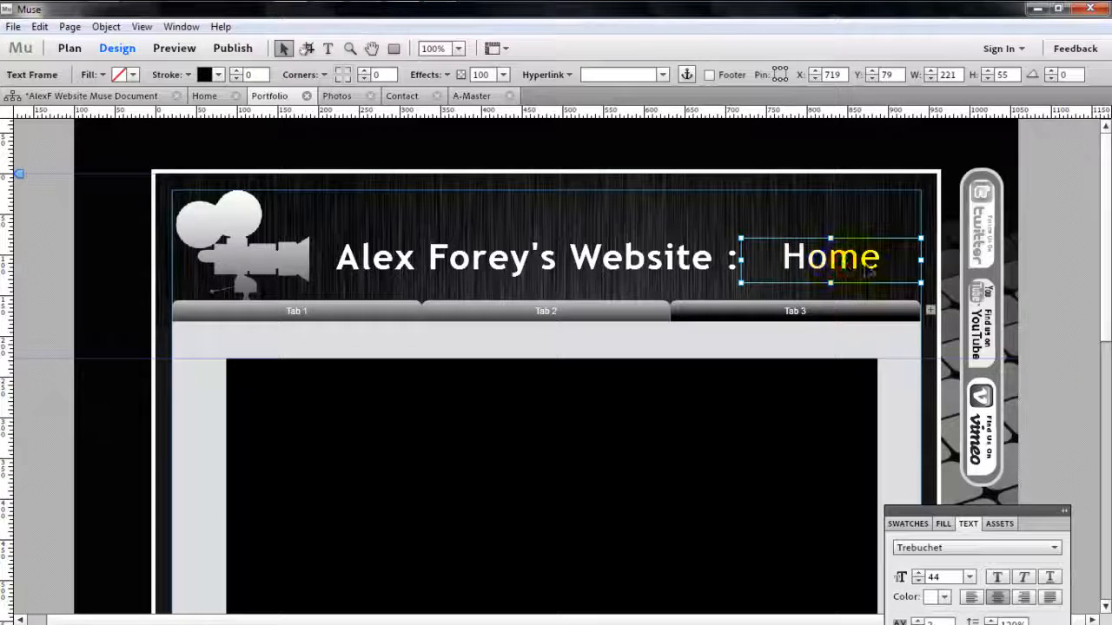
Change the text of the copied heading on the Portfolio page to "Portfolio".
double_click(867, 268)
key("ctrl+a")
type("P")
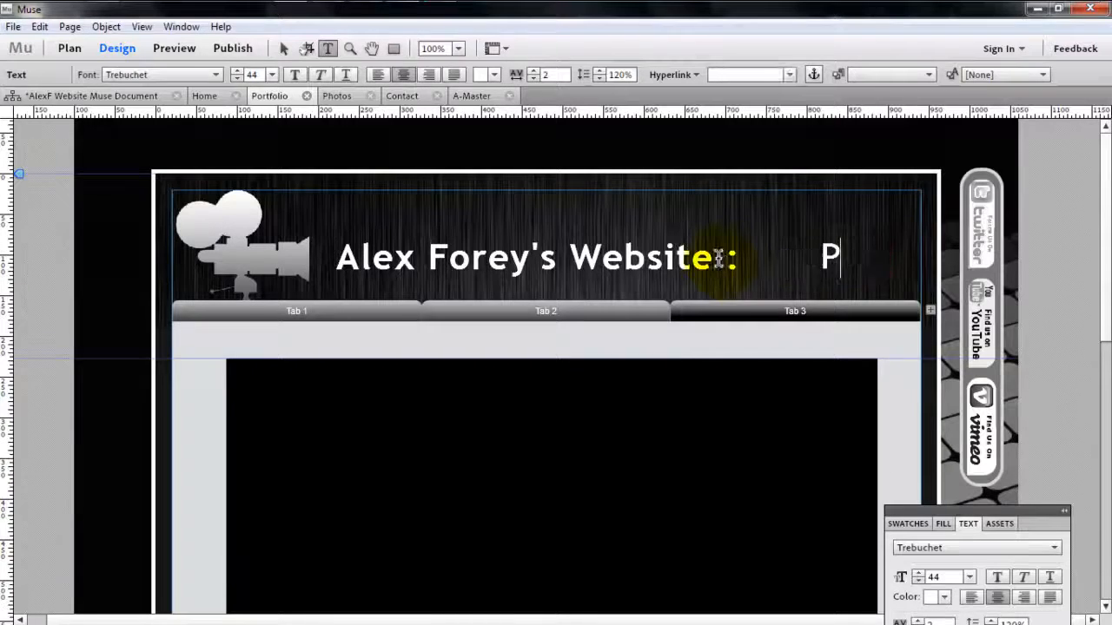
type("ortfolio")
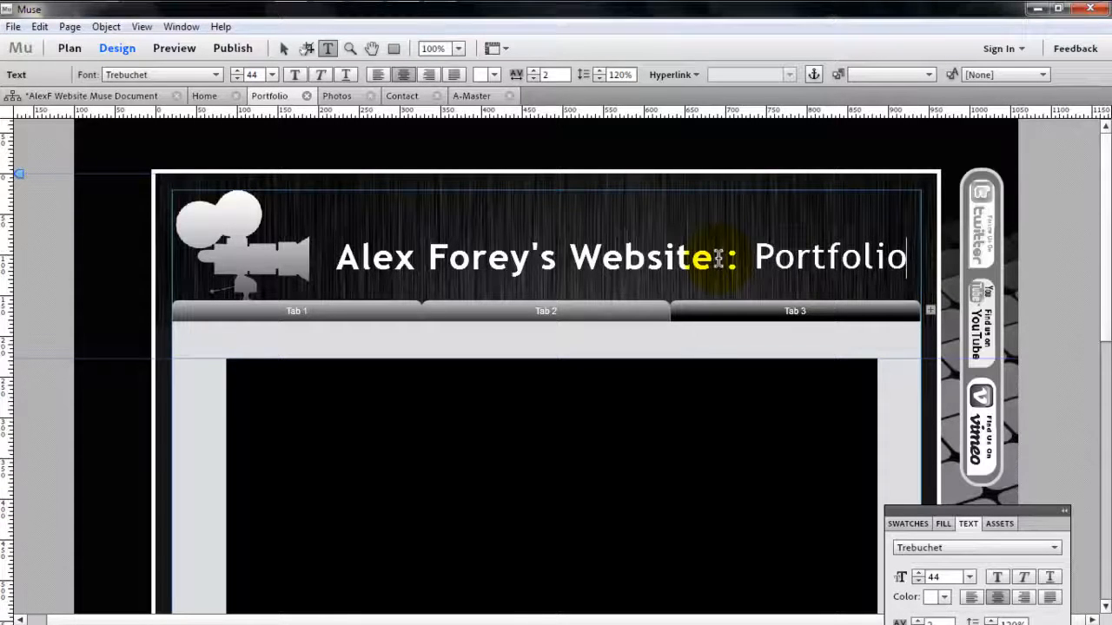
left_click(282, 49)
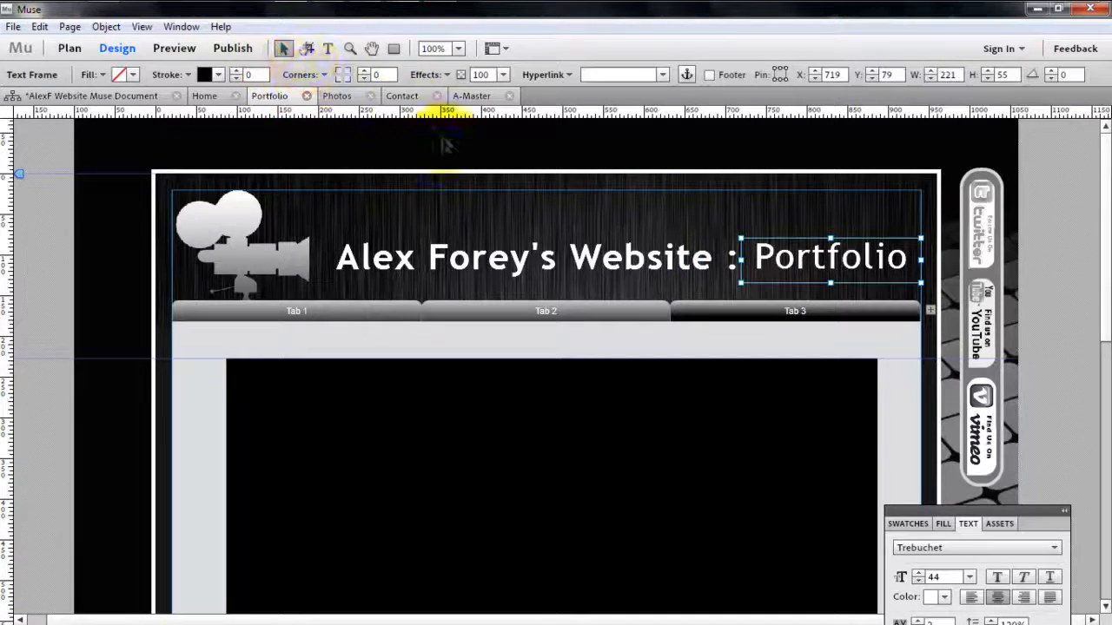
Replace the heading on the Photos page with a copy of the Home page's heading.
left_click(335, 96)
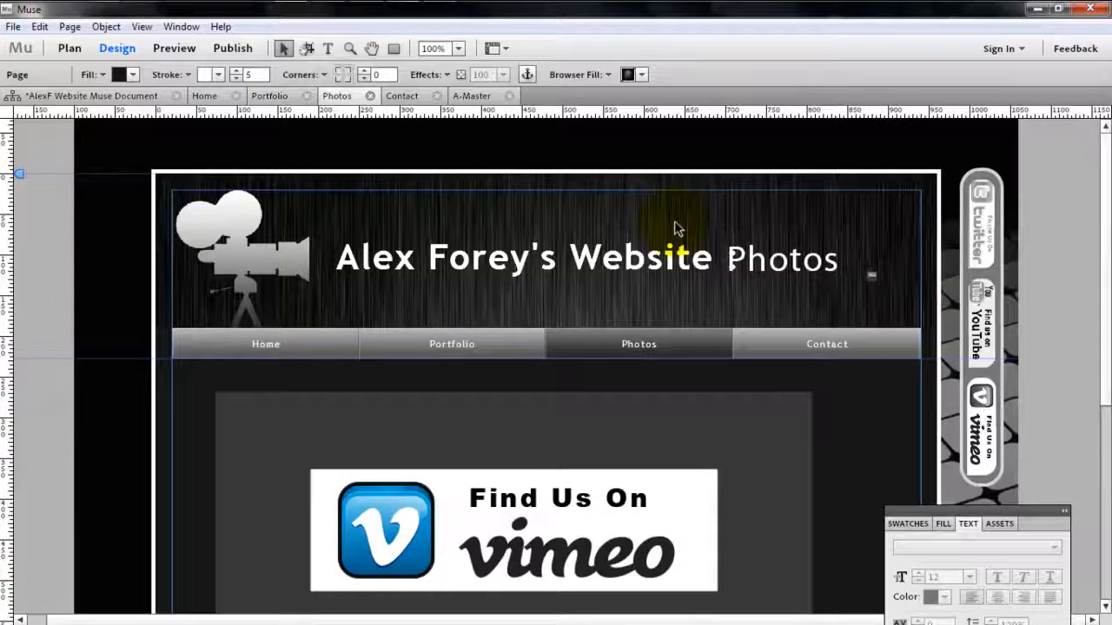
left_click(817, 262)
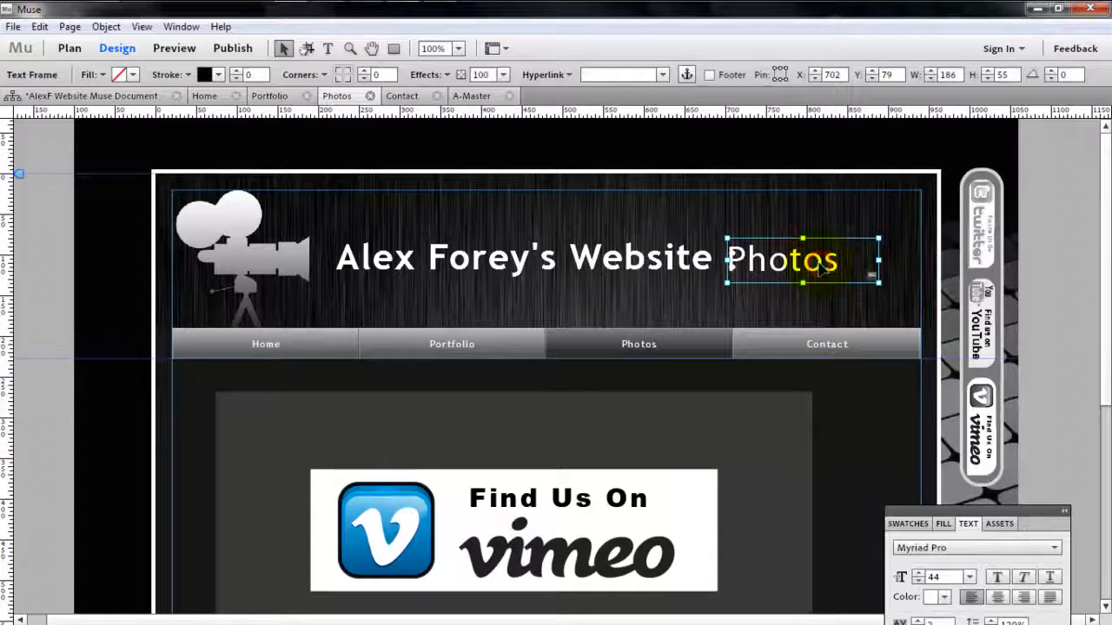
key("Delete")
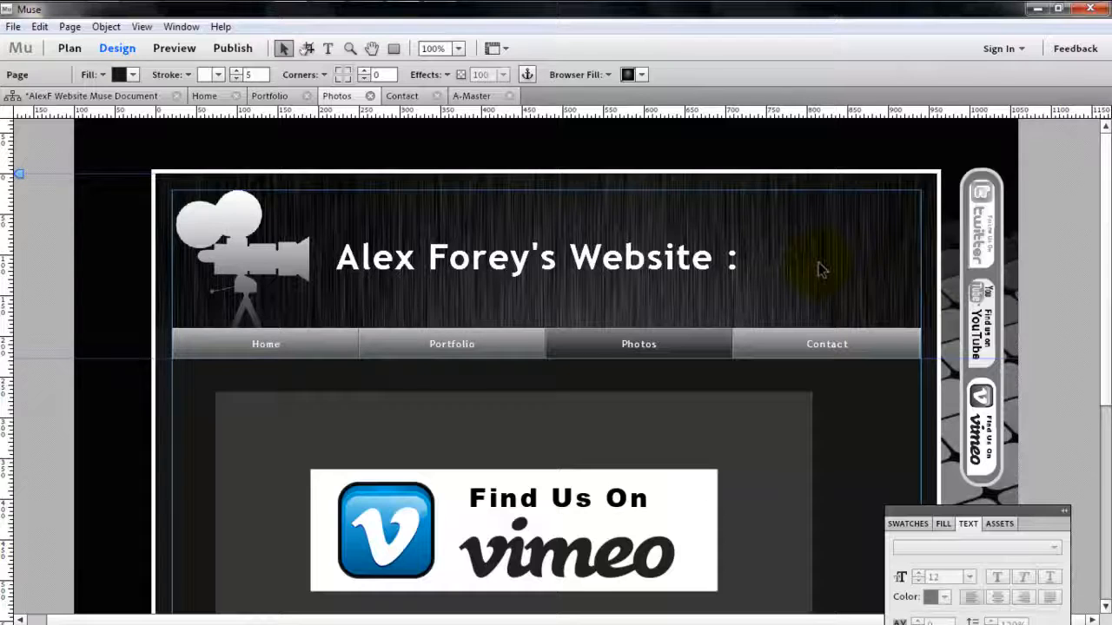
key("ctrl+v")
Change the text of the copied heading on the Photos page to "Photos".
double_click(847, 262)
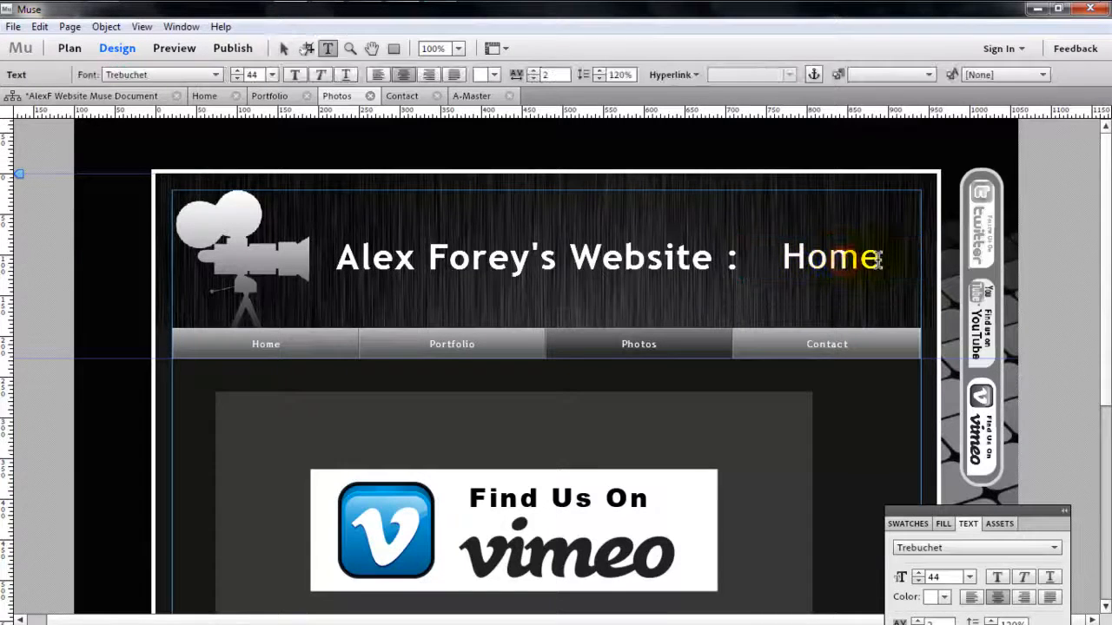
left_click_drag(875, 252, 732, 255)
type("Ph")
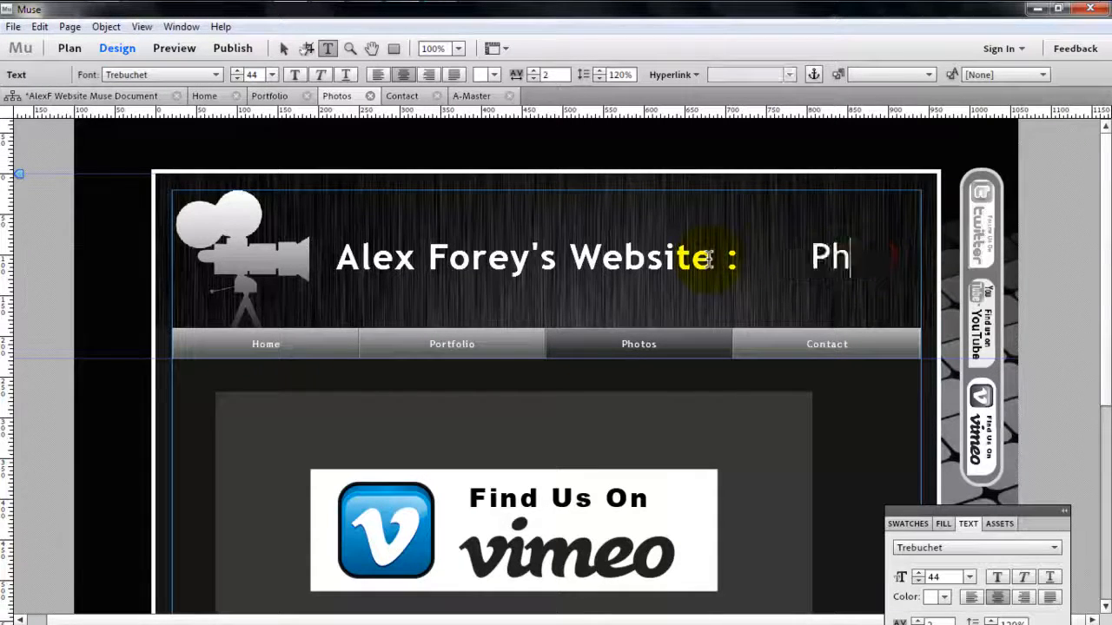
type("otos")
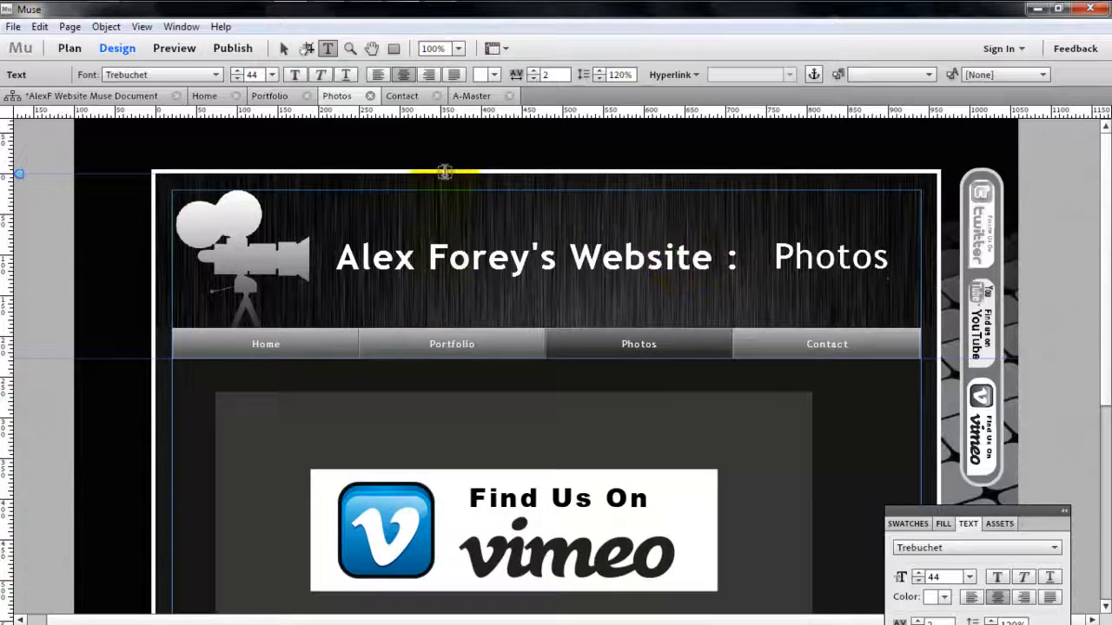
Replace the heading on the Contact page with a copy of the Home page's heading.
left_click(401, 97)
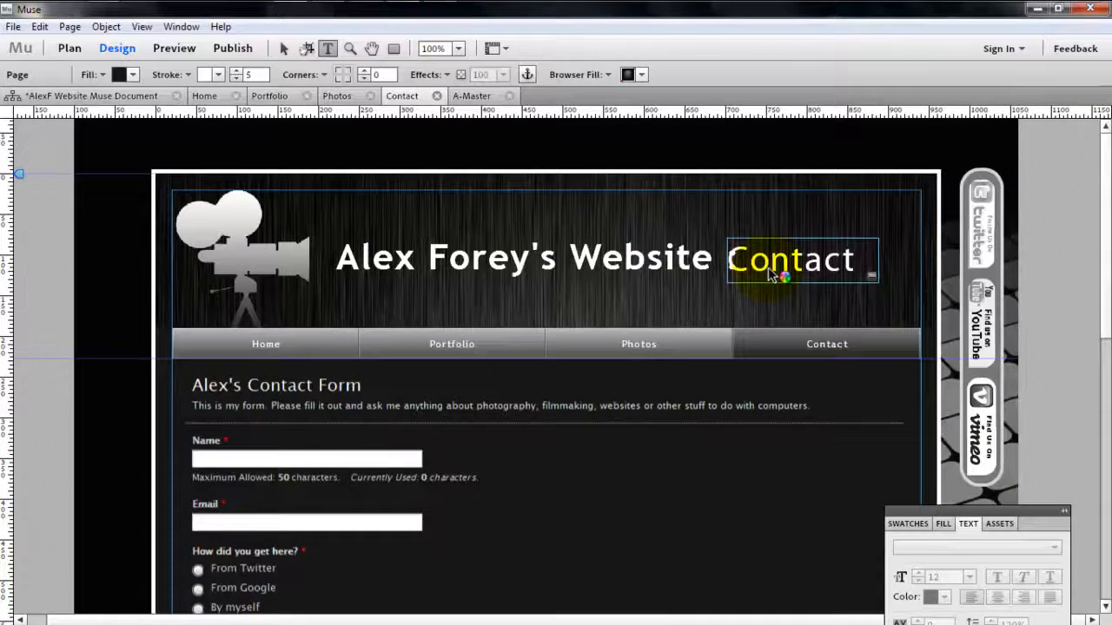
left_click(768, 265)
left_click(284, 48)
key("Delete")
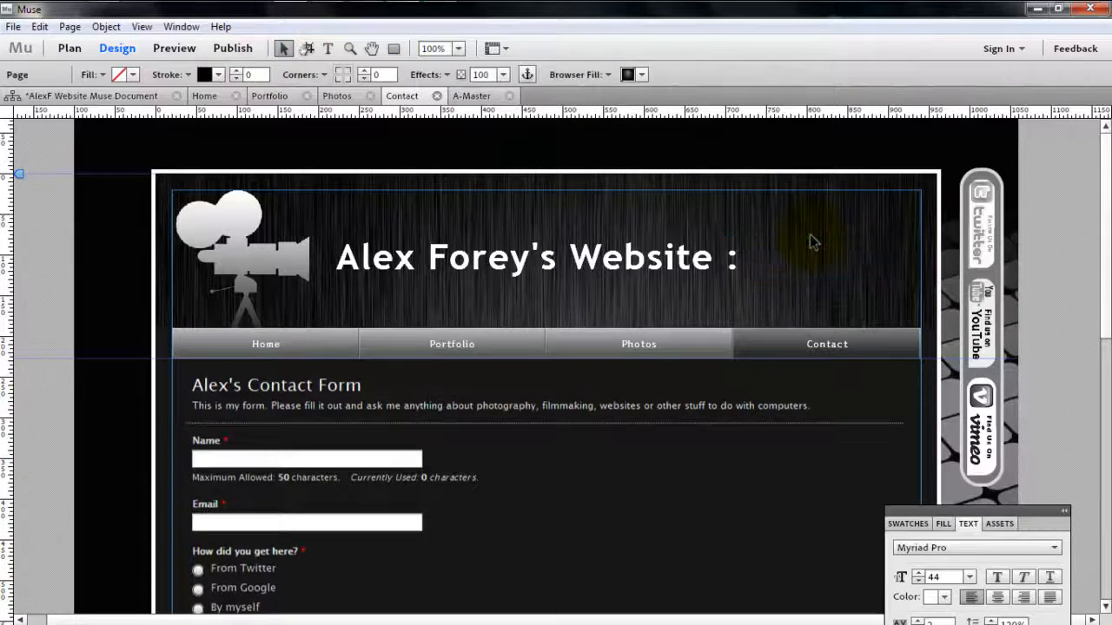
key("ctrl+v")
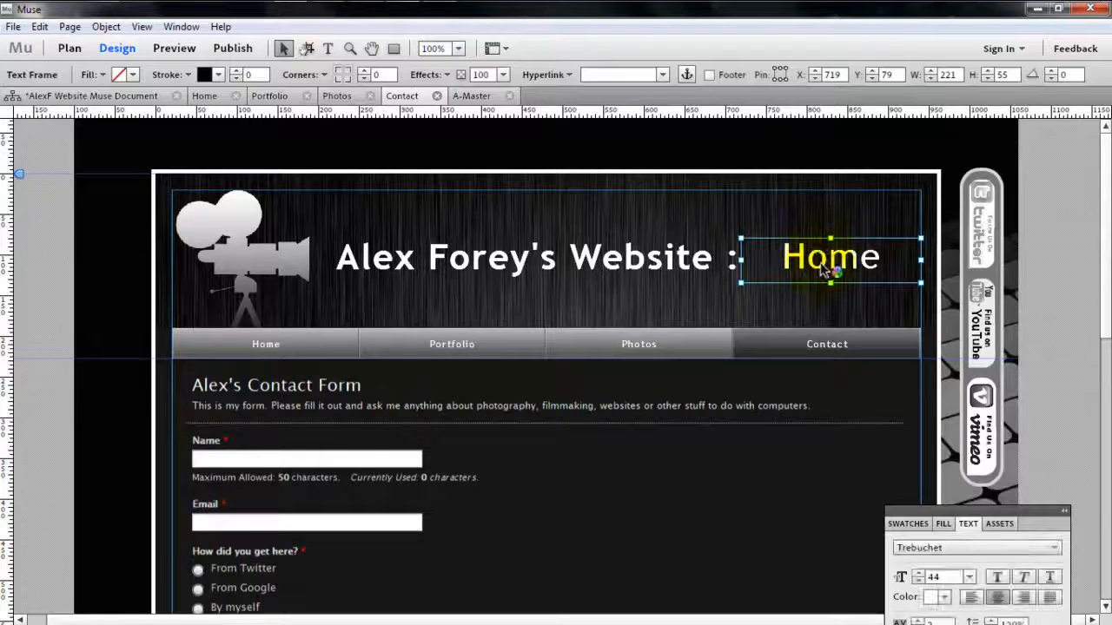
Change the text of the copied heading on the Contact page to "Contact".
double_click(824, 269)
key("ctrl+a")
type("Cont")
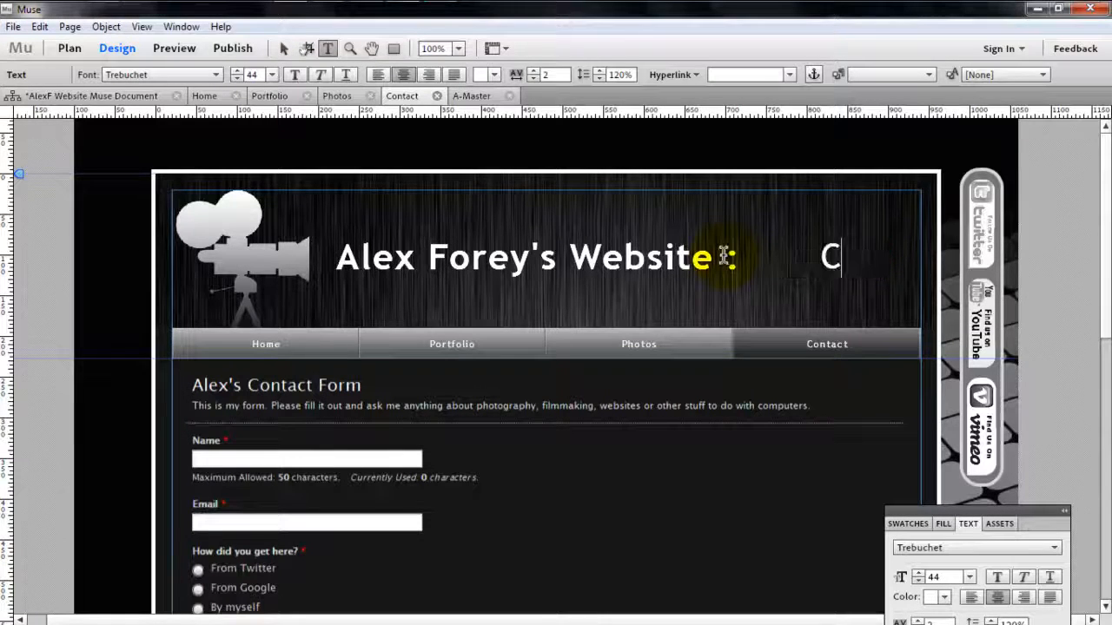
type("act")
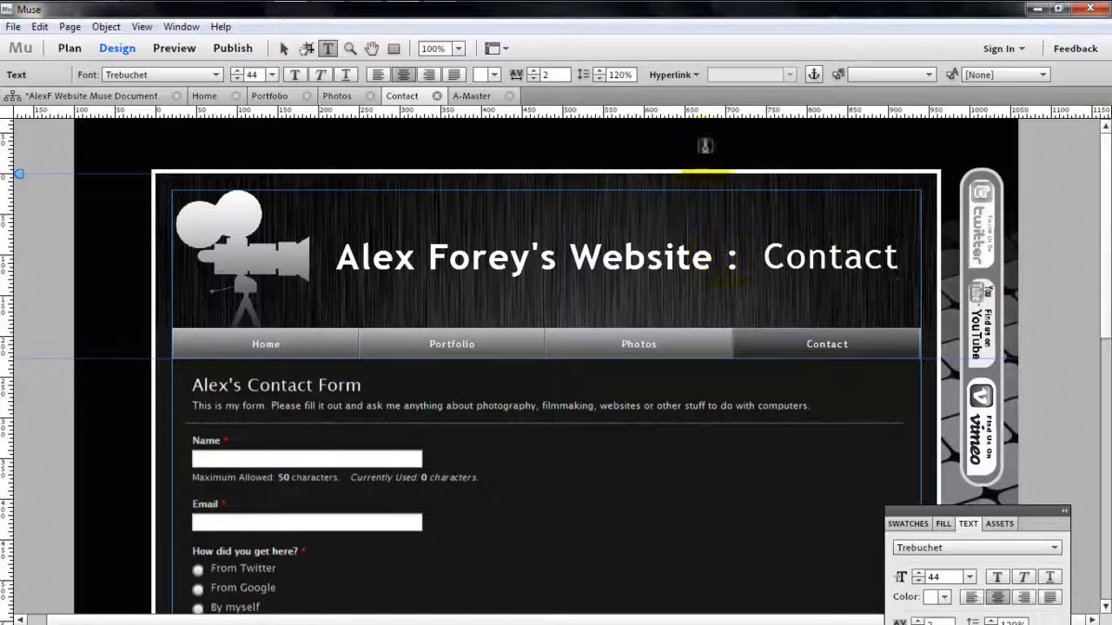
left_click(283, 47)
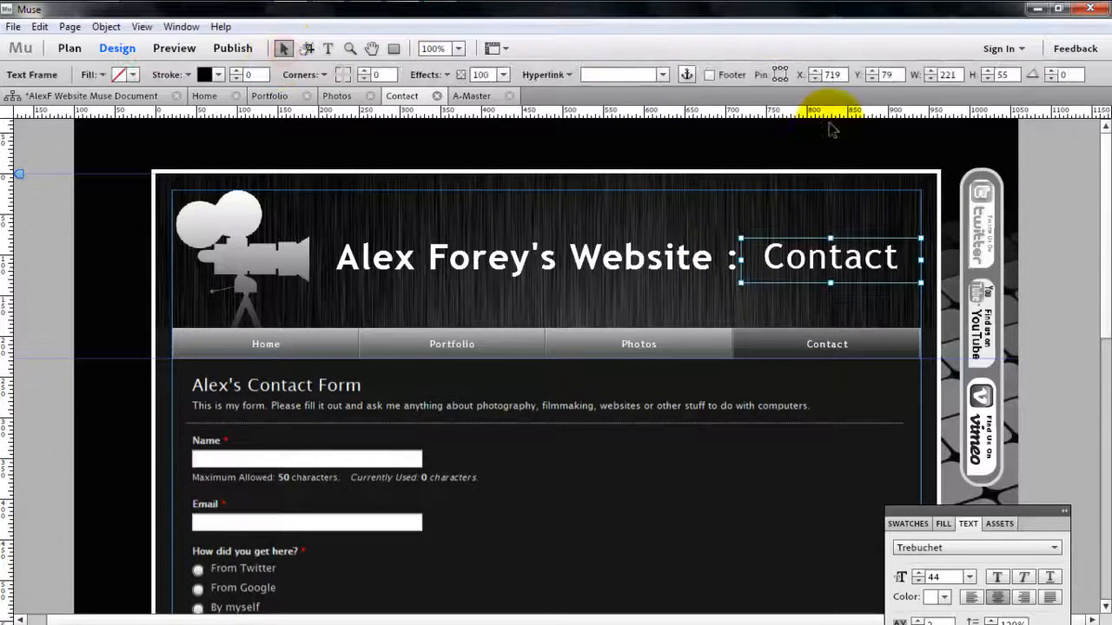
Open the A-Master page and select the grouped Twitter, YouTube and Vimeo buttons beside the page.
scroll(1092, 252, "down", 1)
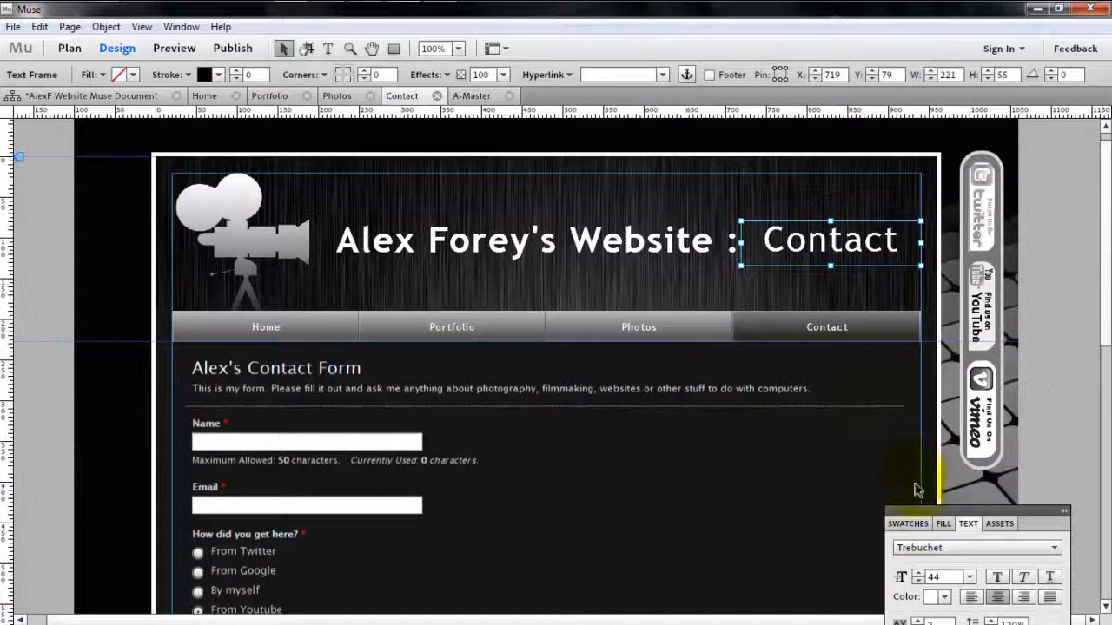
left_click(130, 96)
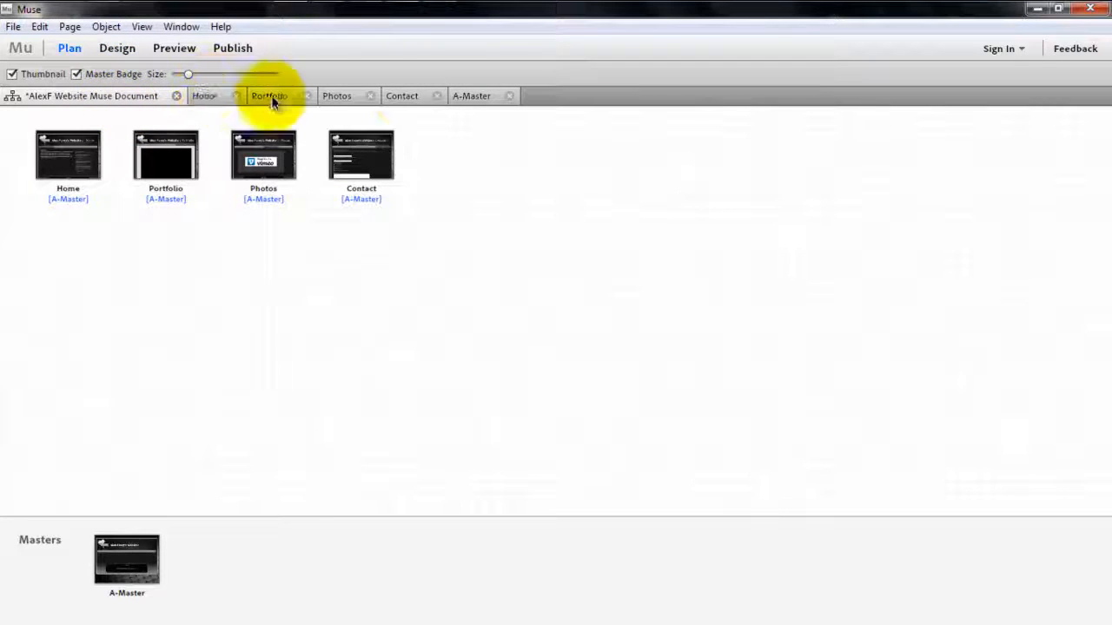
left_click(460, 98)
left_click(975, 233)
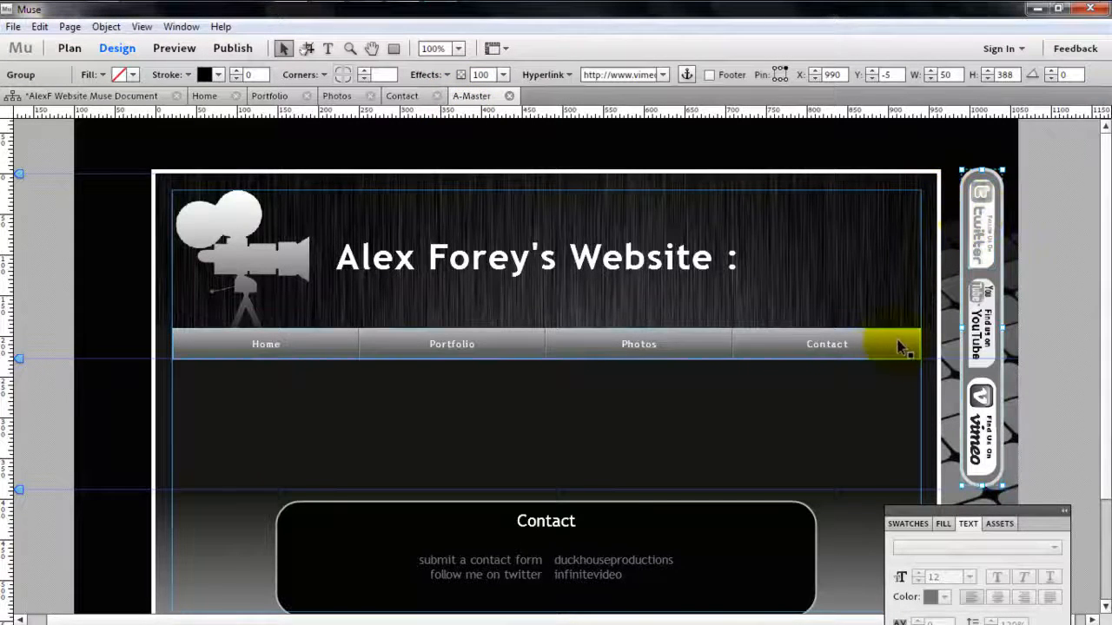
Try to clear the Vimeo hyperlink from the grouped social media buttons on the A-Master page.
left_click(666, 75)
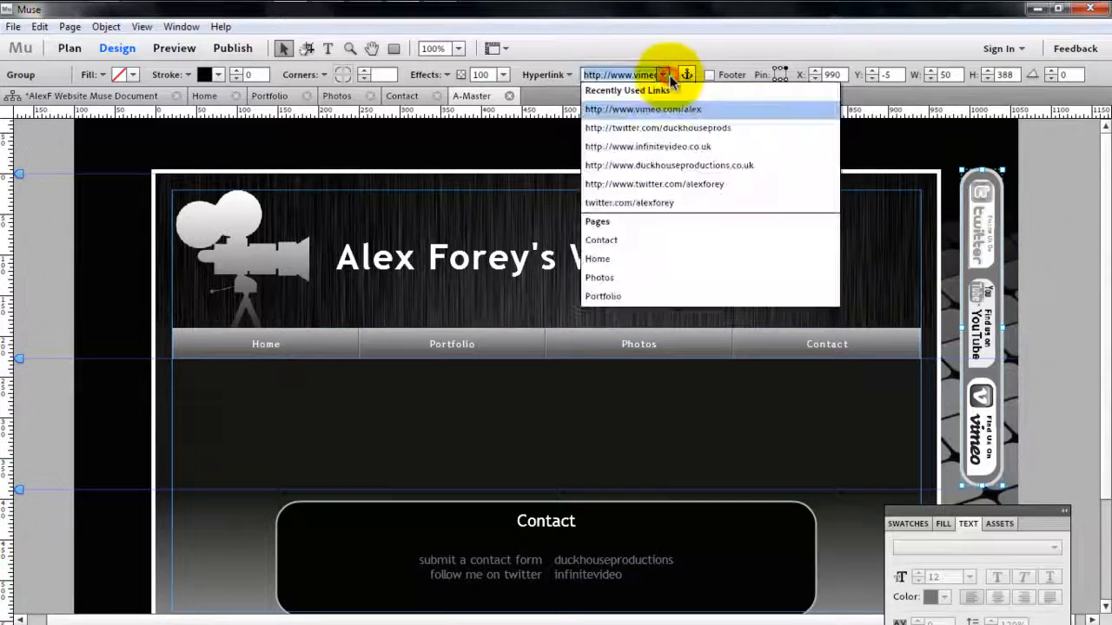
key("BackSpace")
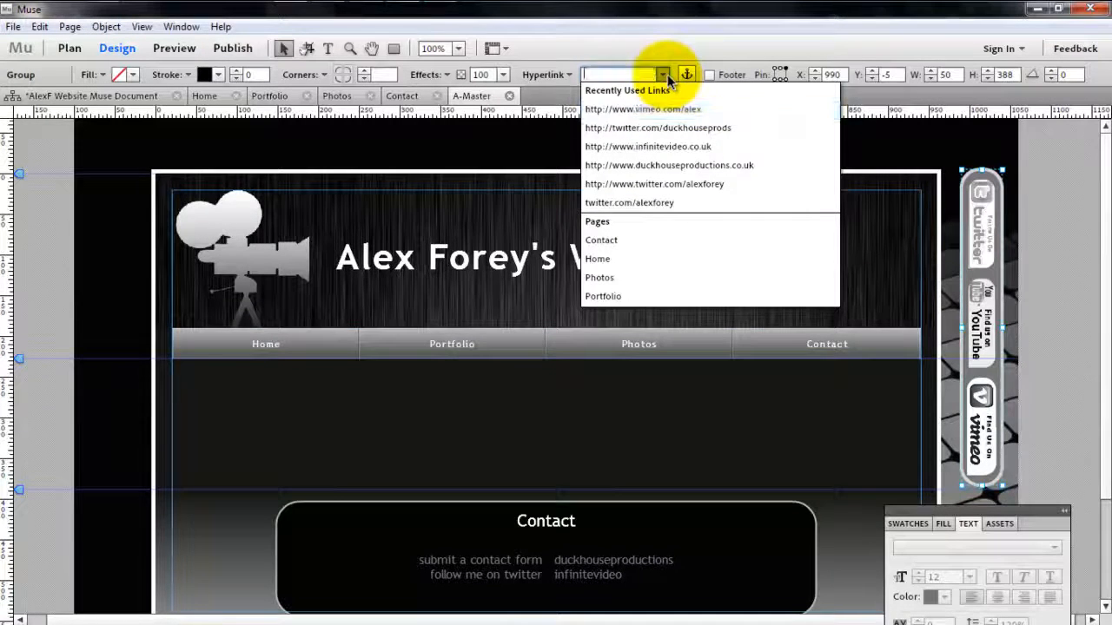
left_click(999, 207)
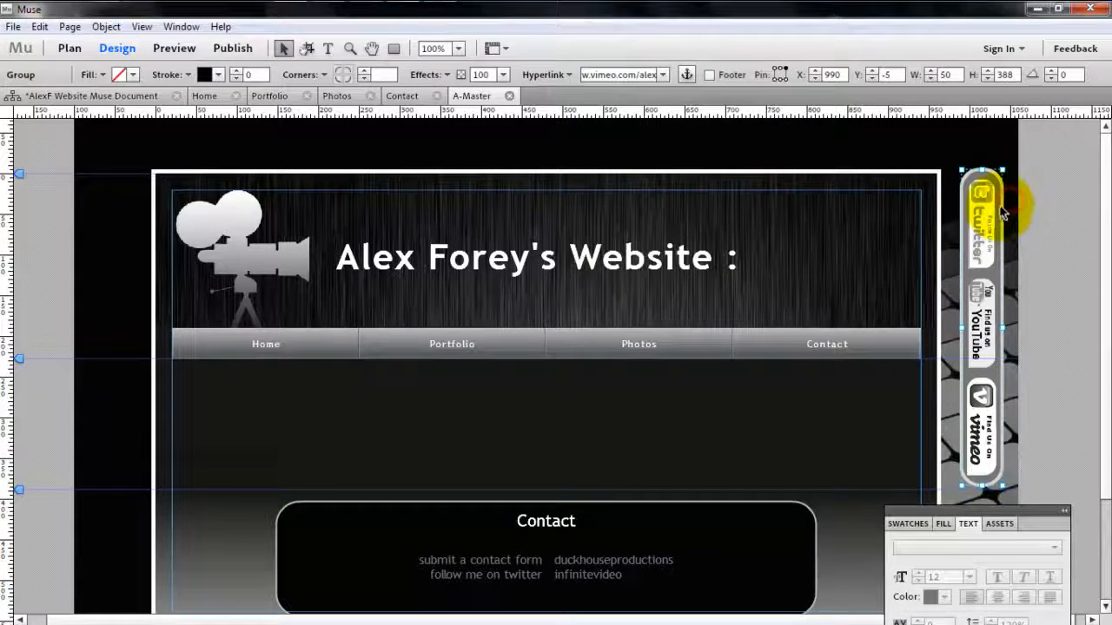
left_click(1040, 222)
left_click(993, 215)
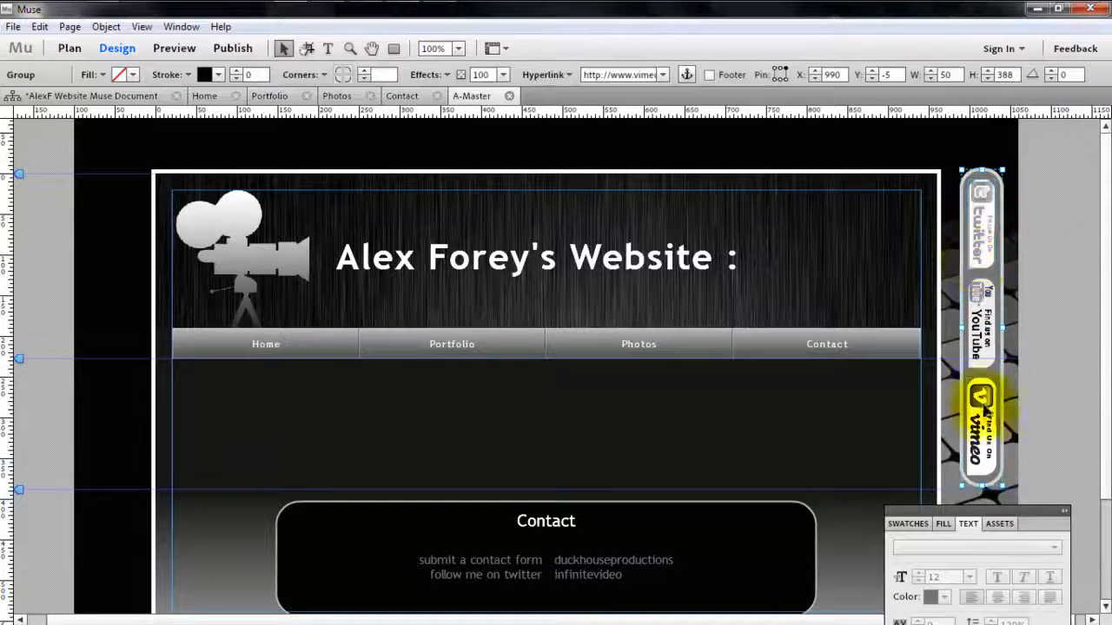
right_click(1002, 266)
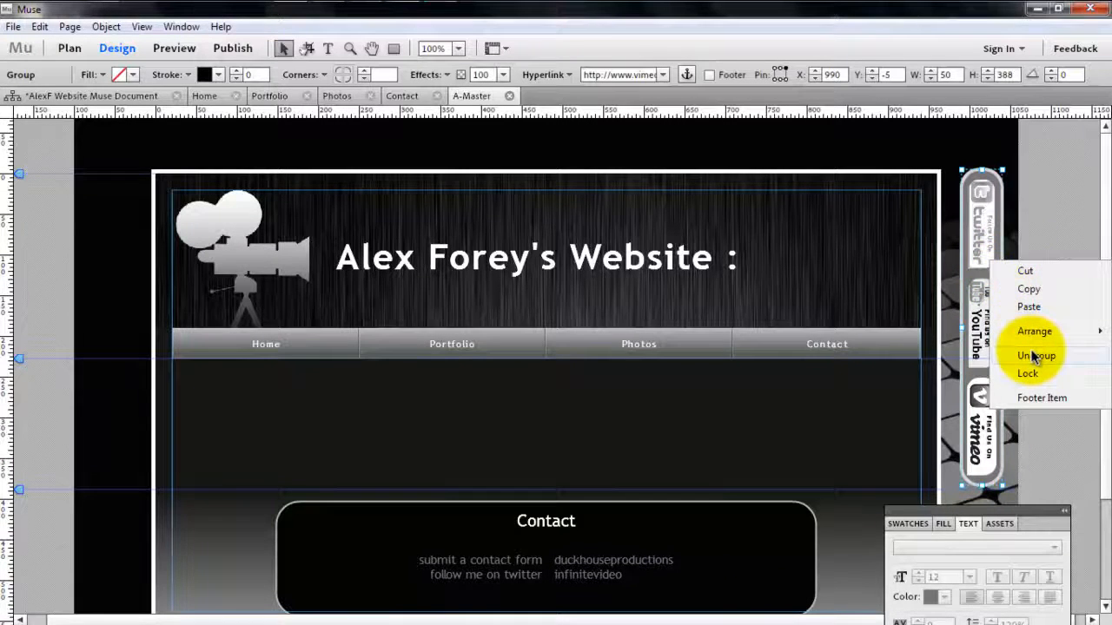
left_click(1035, 357)
left_click(1018, 245)
left_click(971, 252)
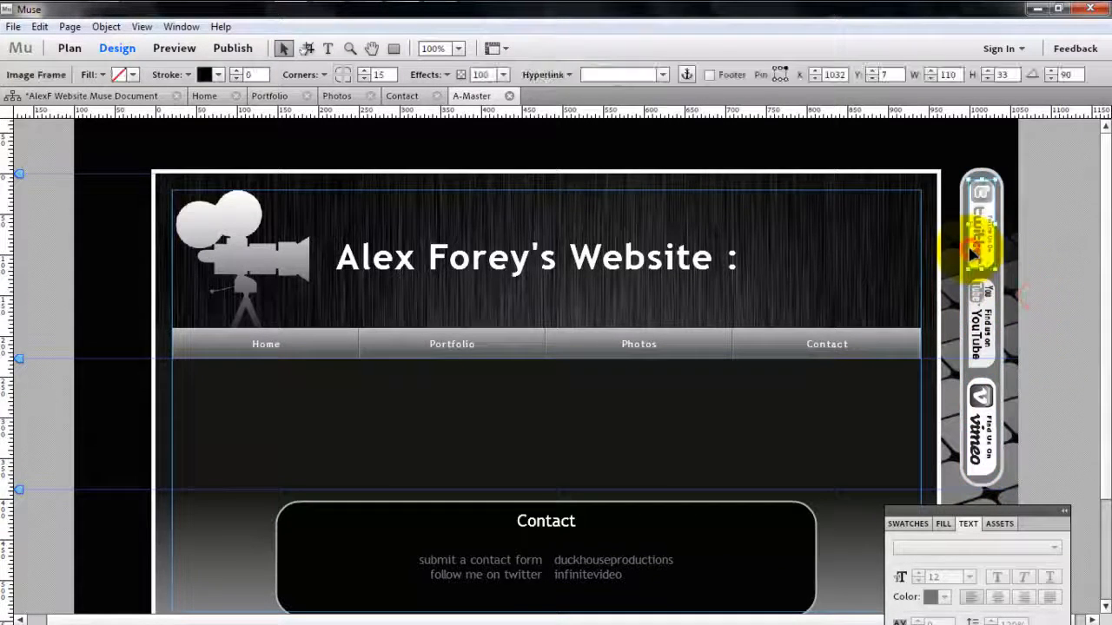
left_click(662, 75)
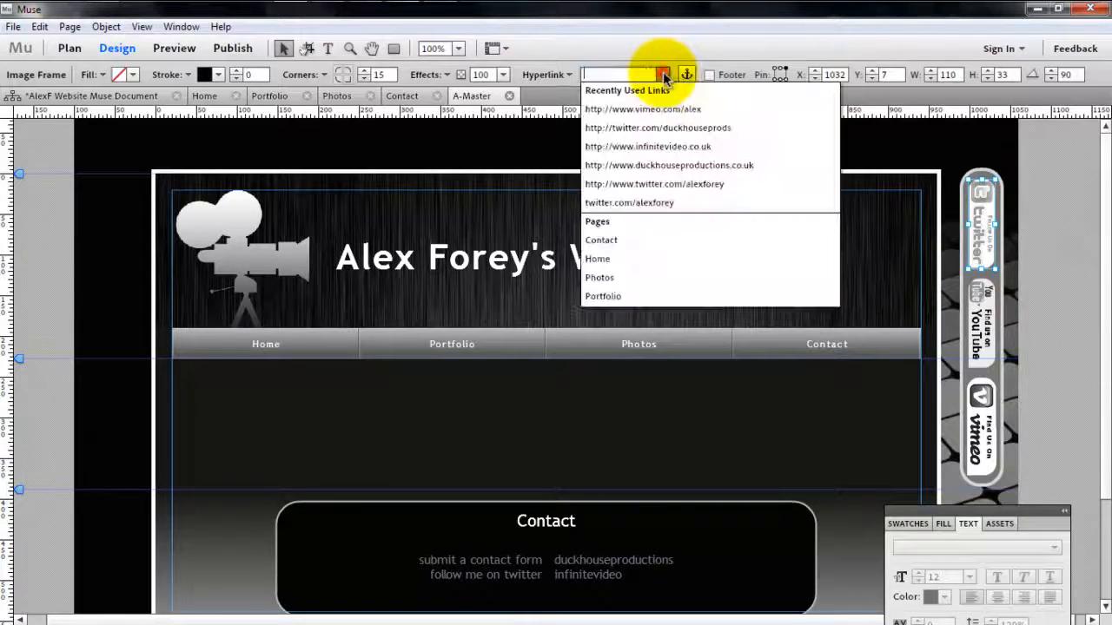
left_click(663, 130)
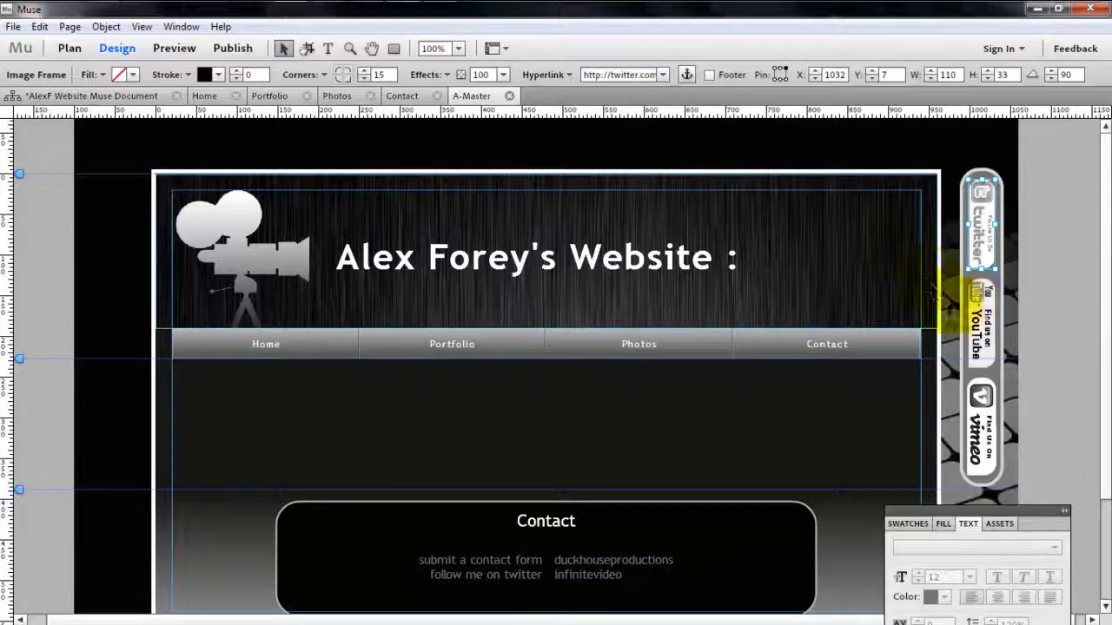
left_click(974, 322)
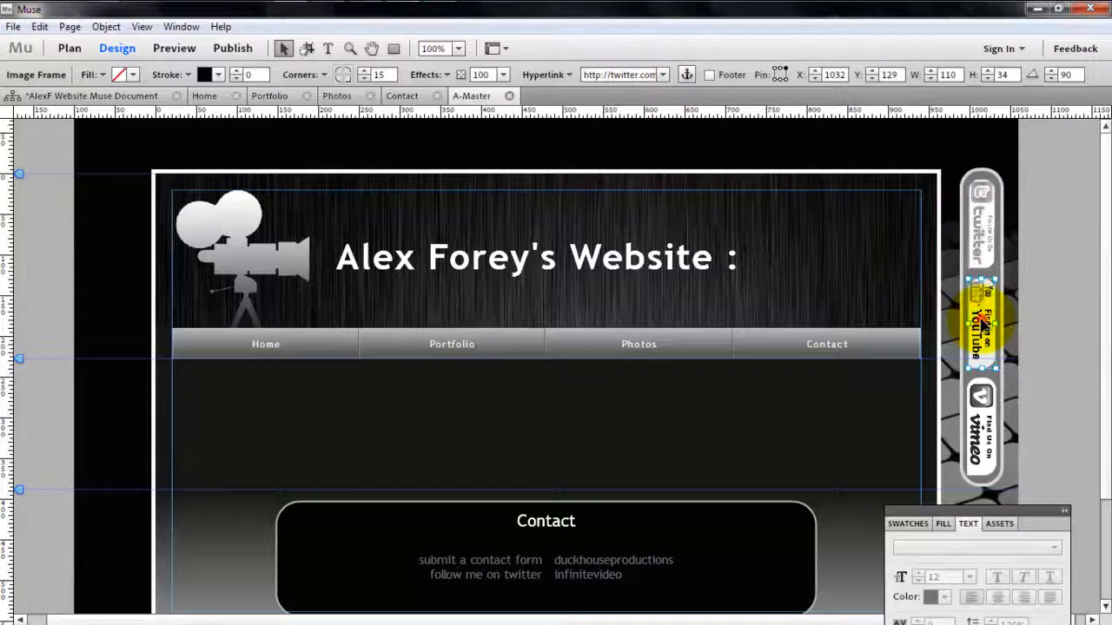
left_click(664, 75)
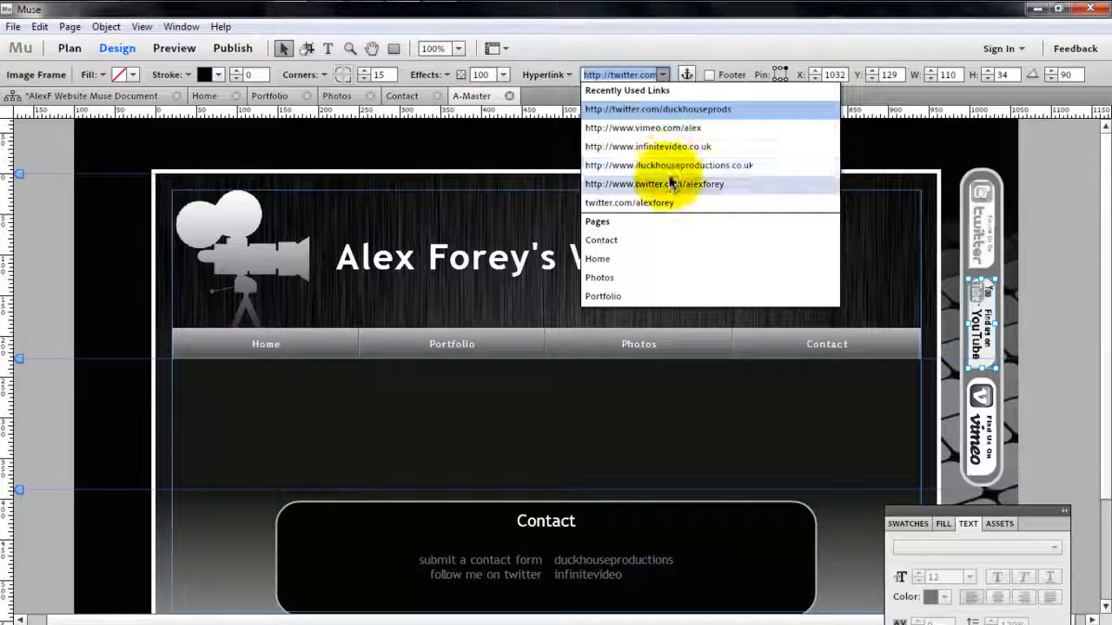
left_click(613, 72)
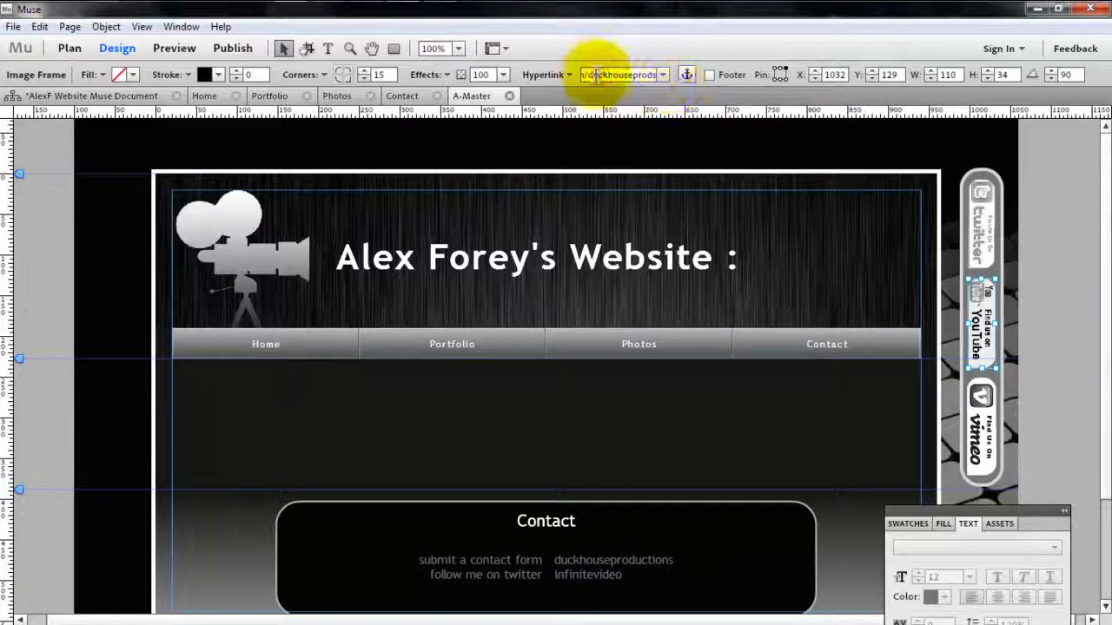
mouse_move(588, 75)
left_mouse_down()
mouse_move(566, 74)
mouse_move(591, 76)
left_mouse_up()
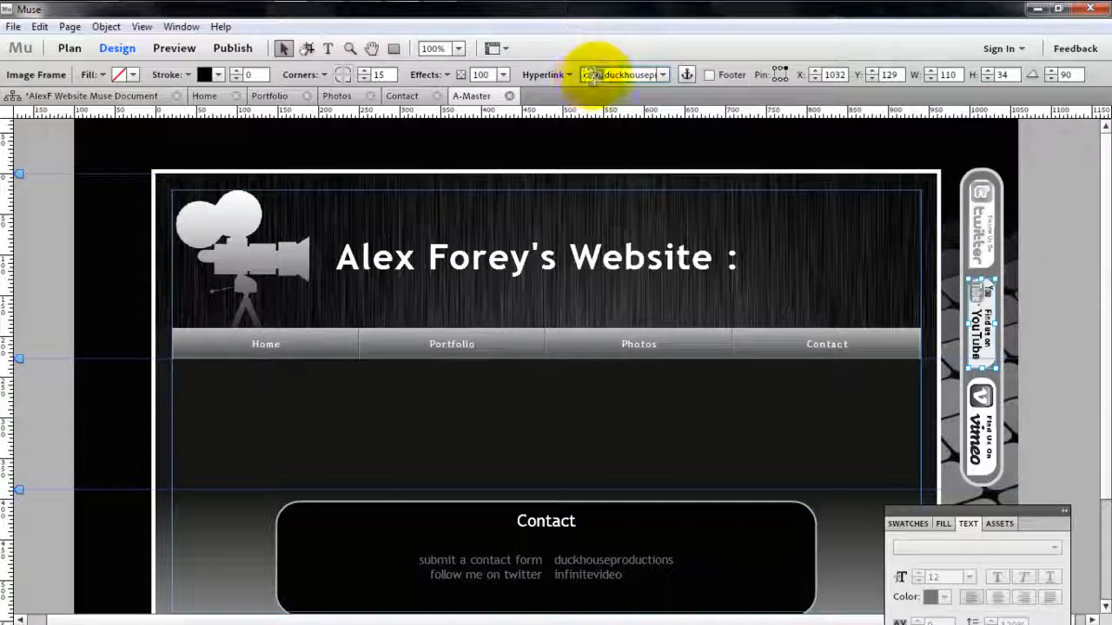
key("ctrl+v")
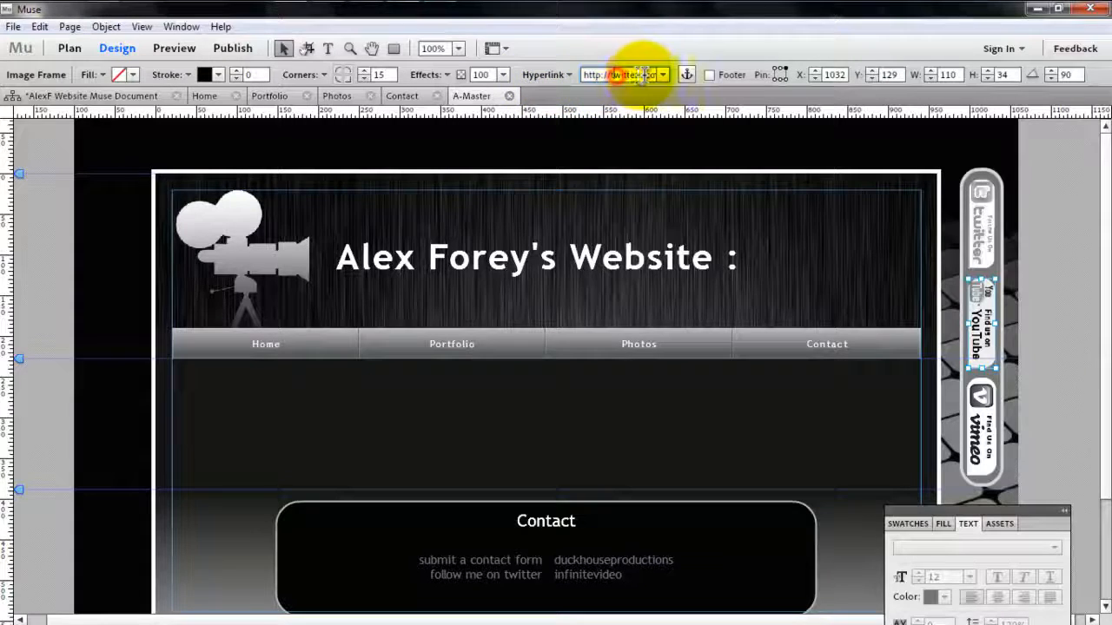
left_click_drag(636, 74, 677, 76)
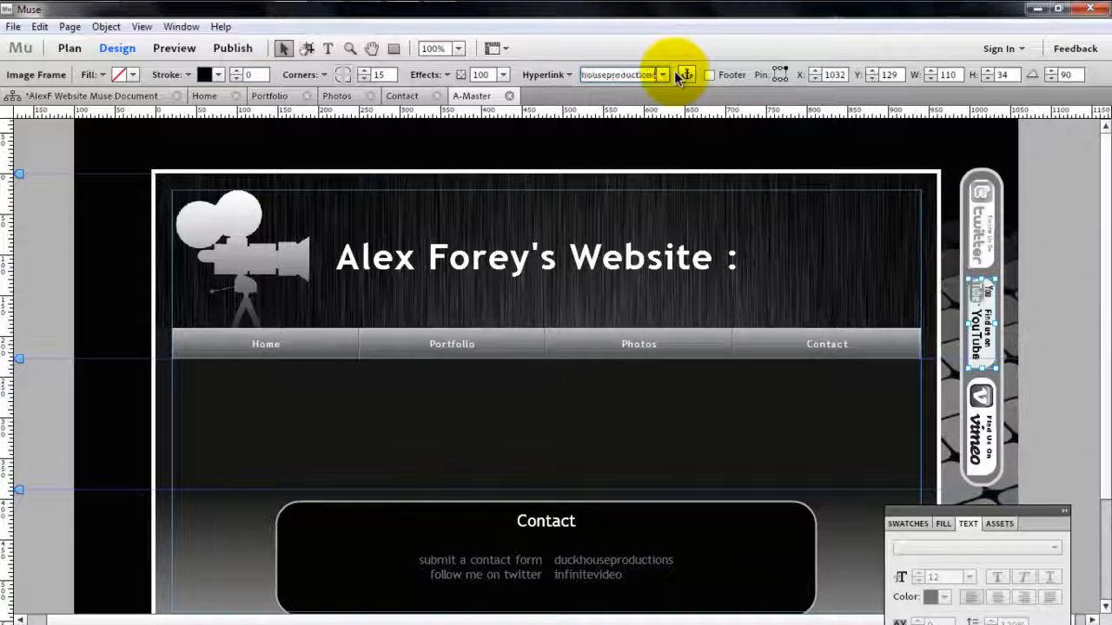
left_click(981, 392)
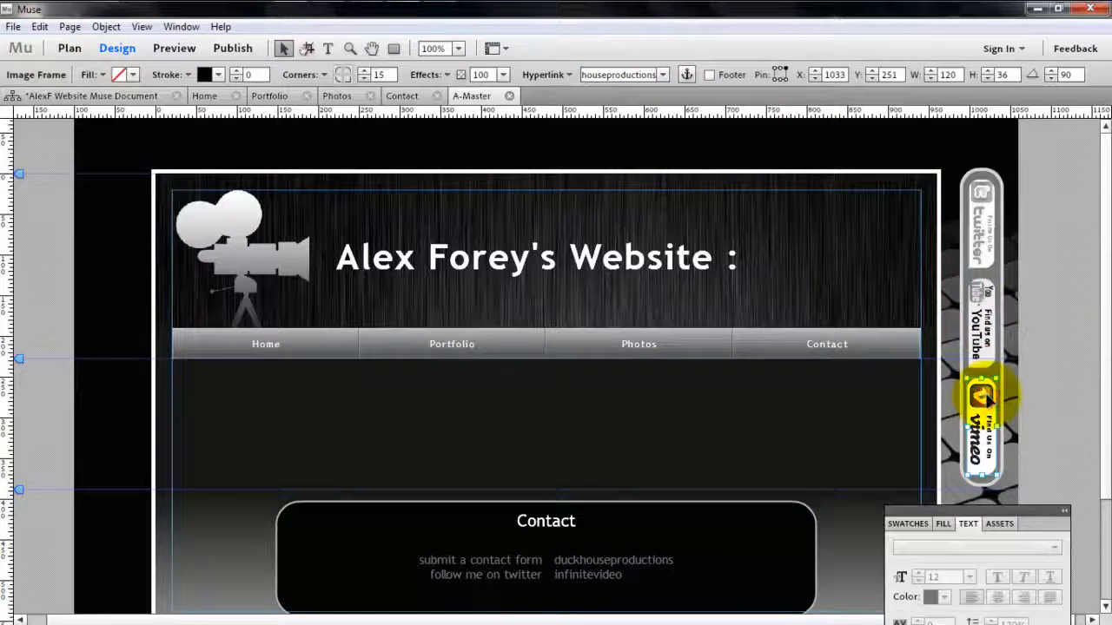
left_click(977, 321)
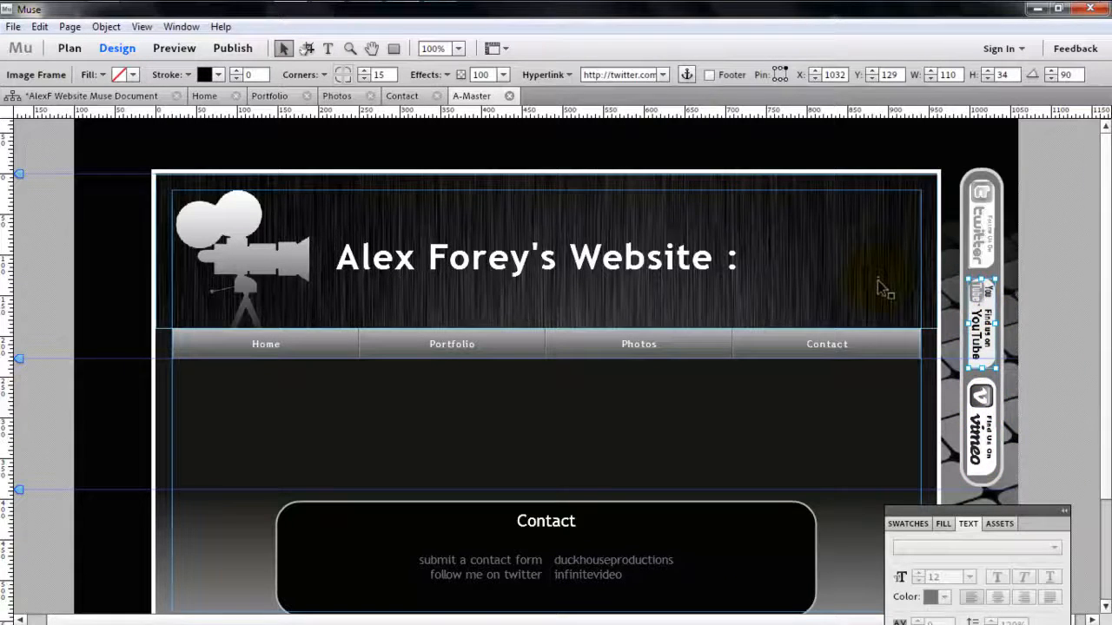
left_click(663, 76)
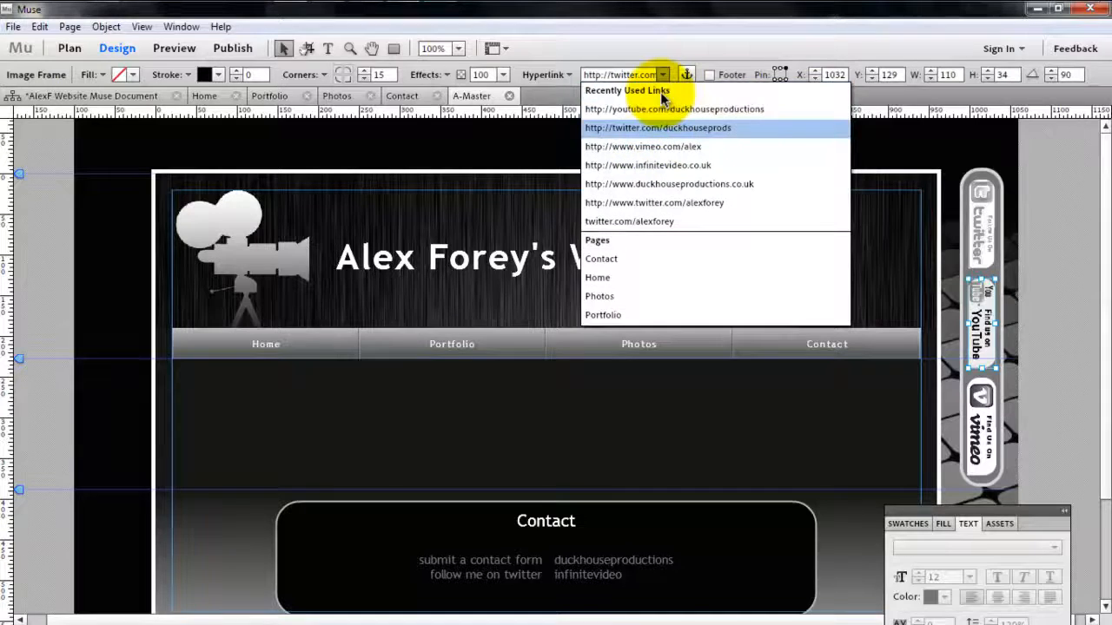
left_click(663, 108)
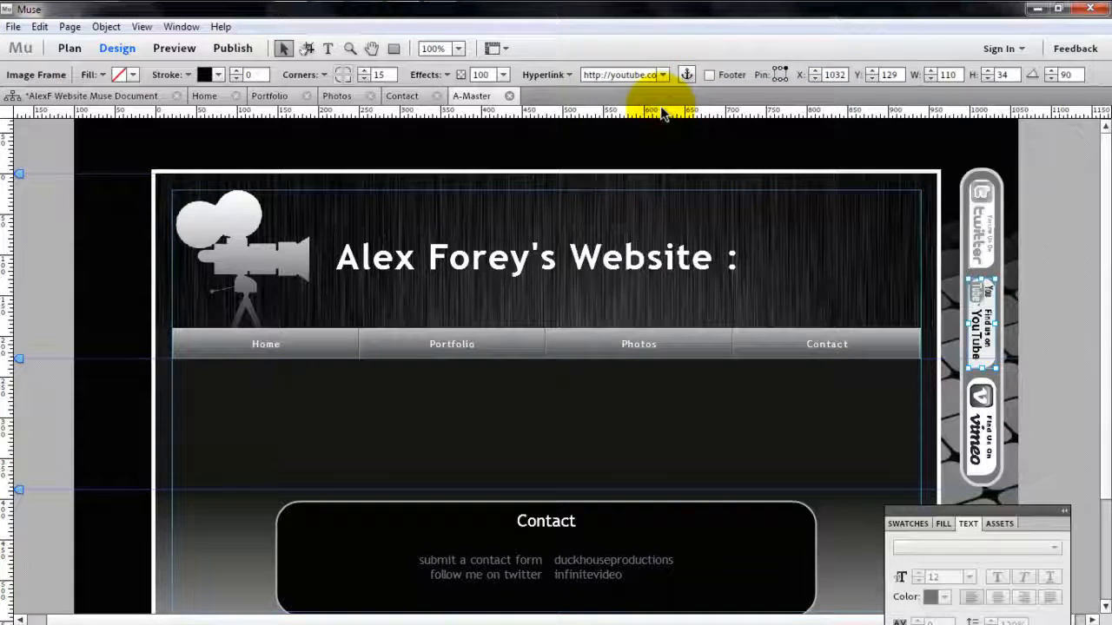
left_click(979, 413)
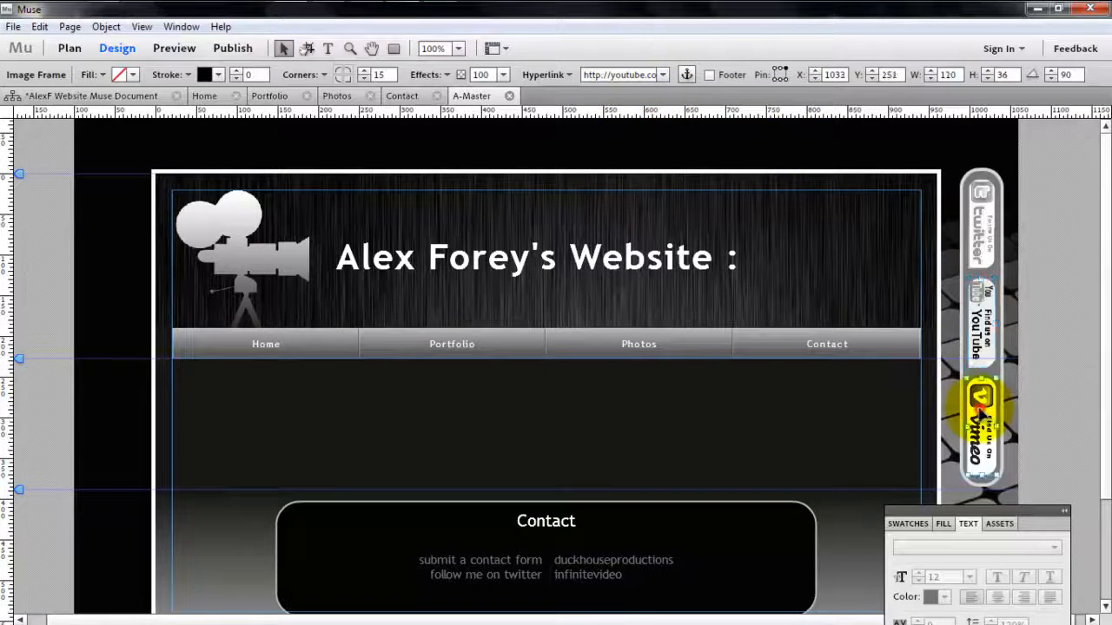
left_click(966, 326)
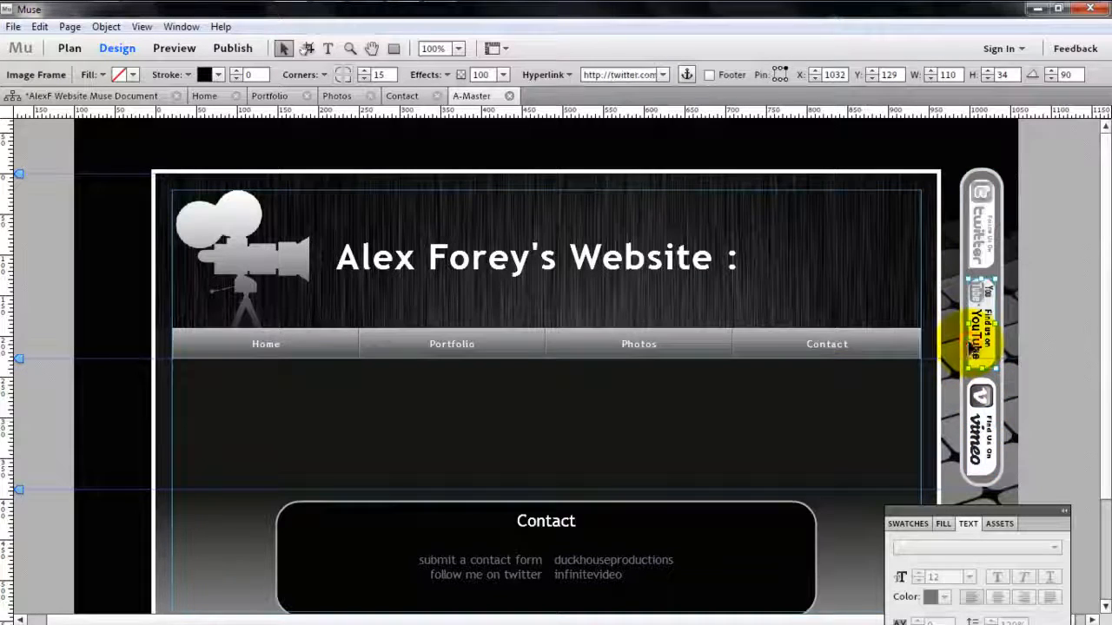
left_click(979, 313)
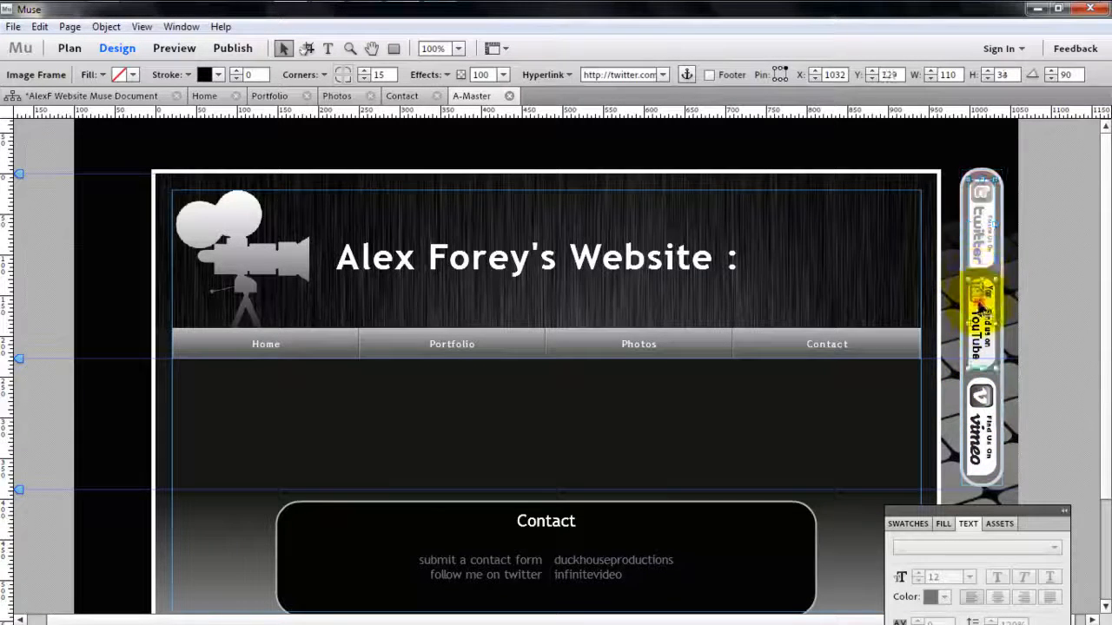
left_click(976, 243)
left_click(980, 314)
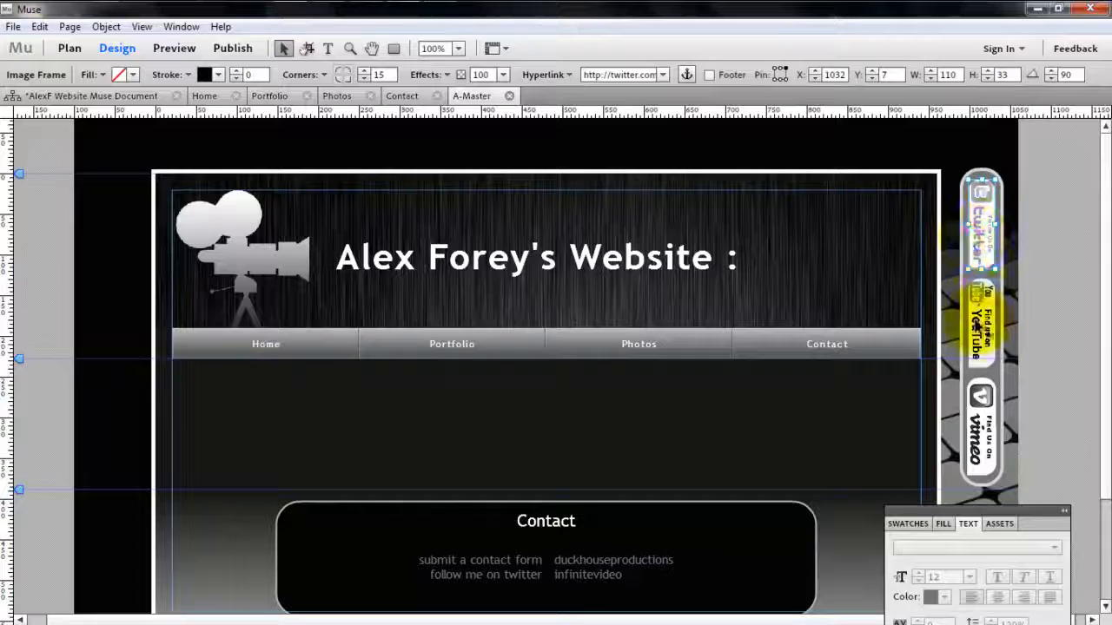
left_click(650, 75)
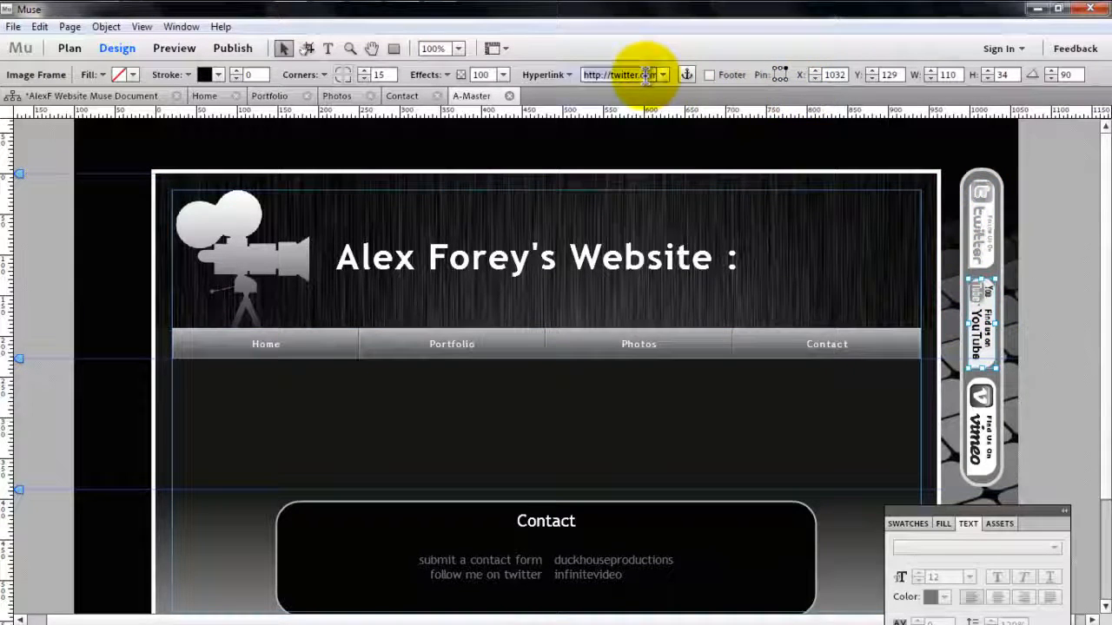
key("BackSpace")
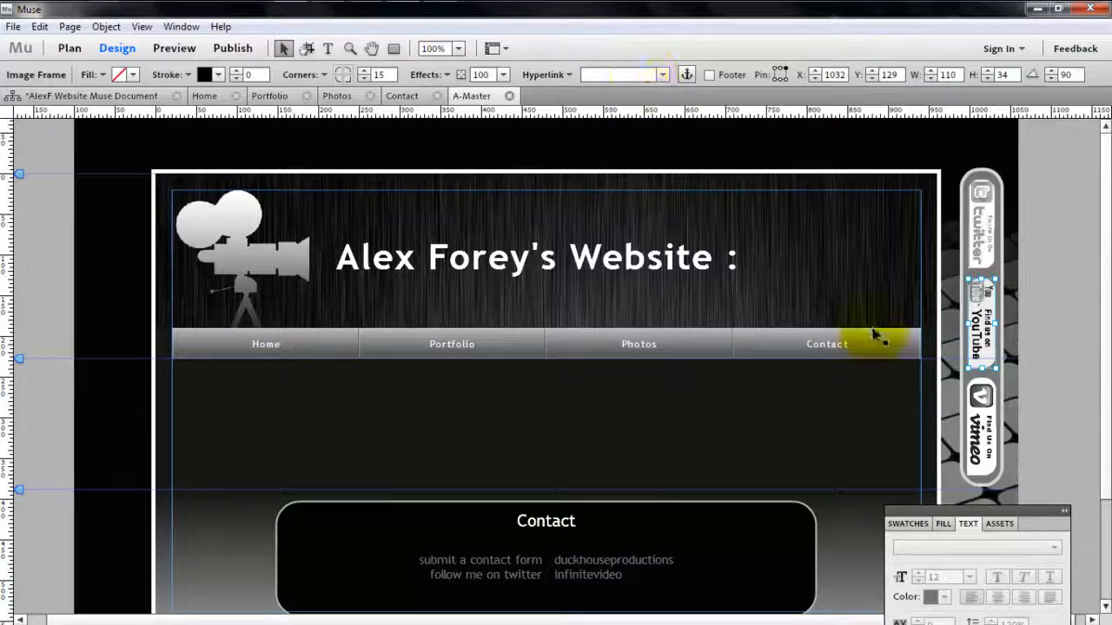
left_click(1072, 338)
left_click(984, 317)
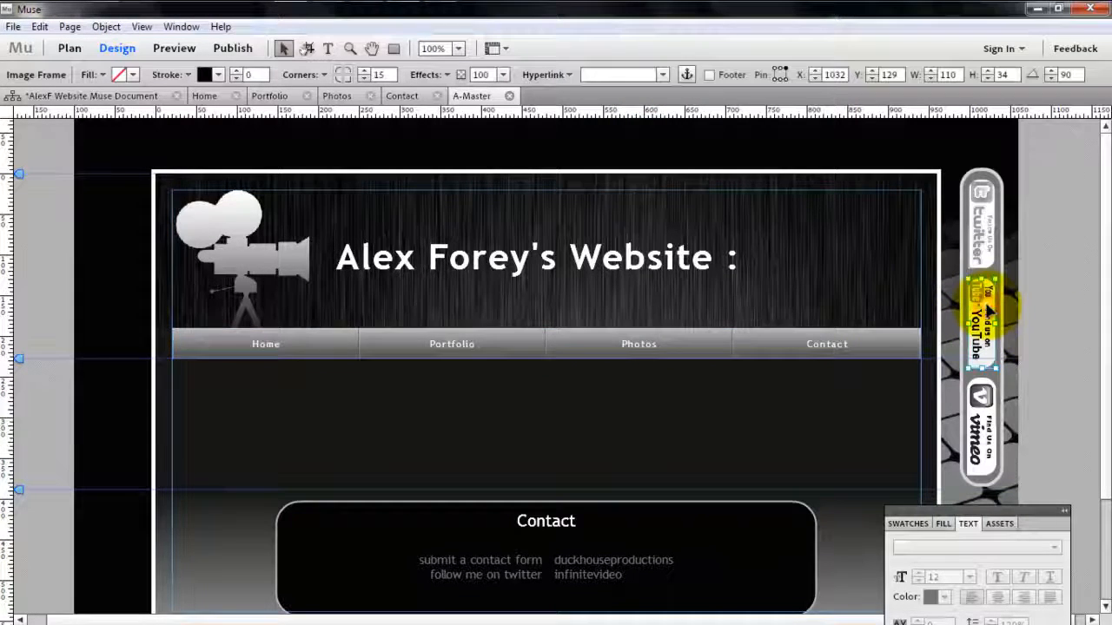
left_click(663, 75)
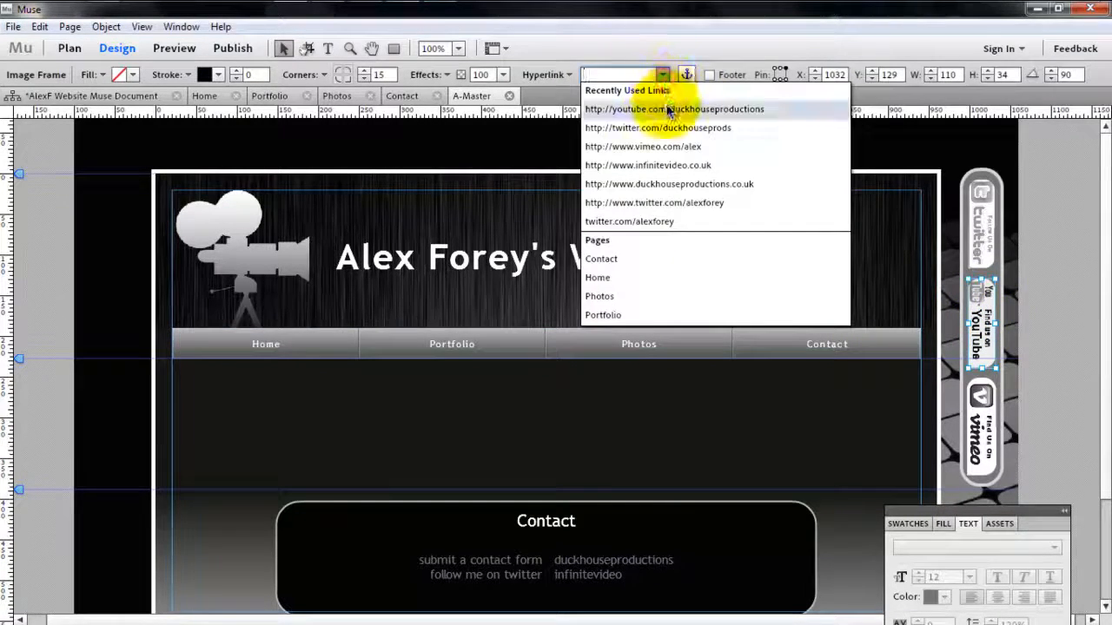
left_click(665, 108)
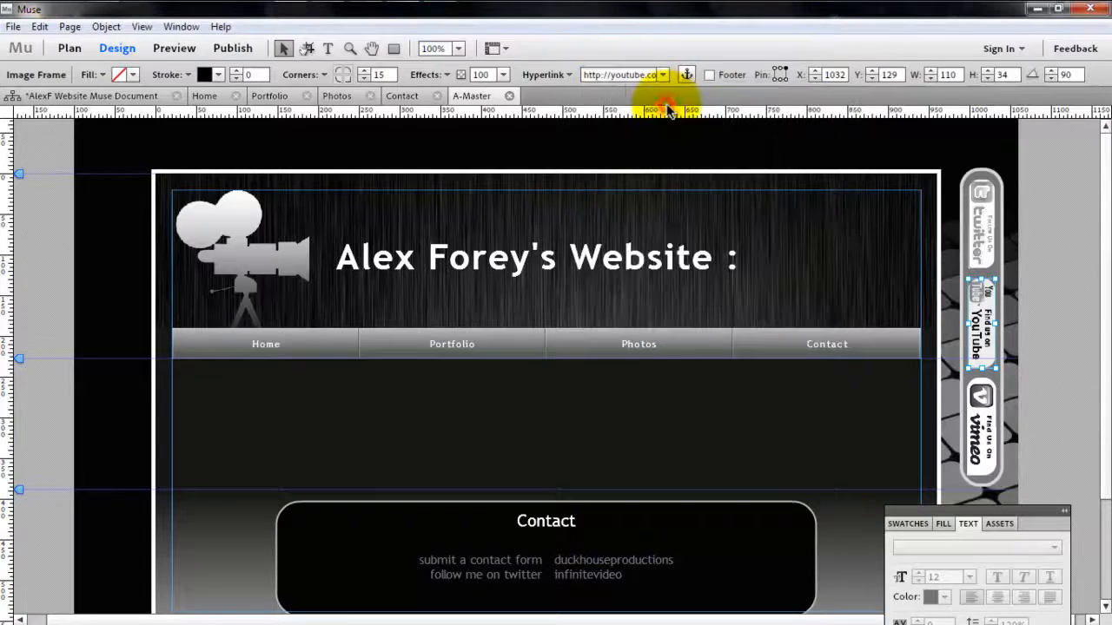
left_click(1037, 375)
left_click(988, 345)
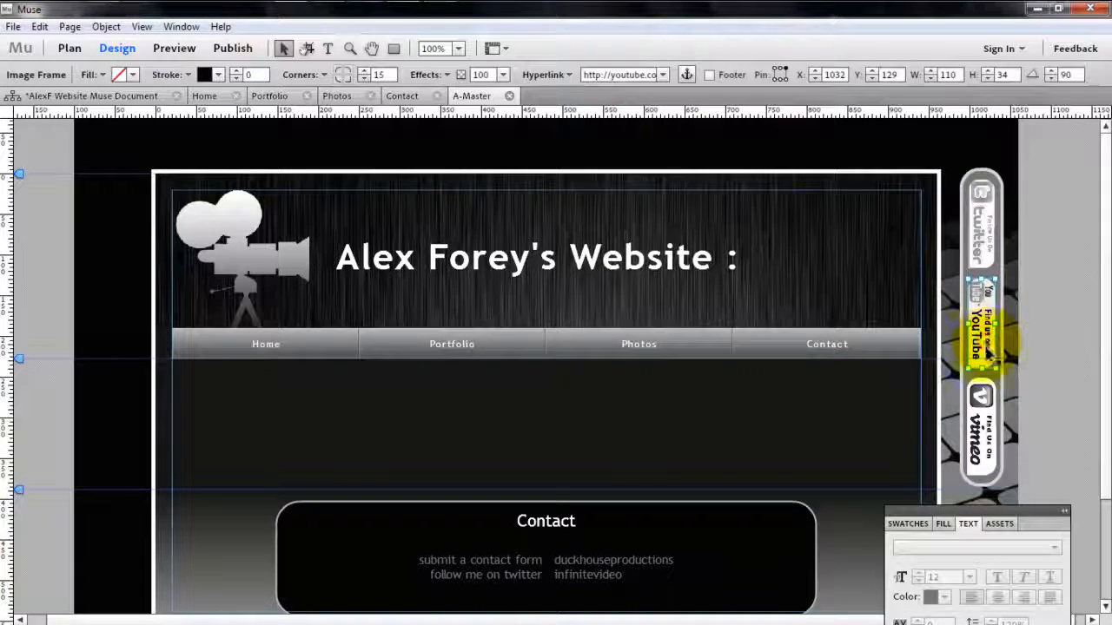
Clear the Vimeo button's hyperlink and set it to the site owner's Vimeo profile address, based on the recently used Vimeo link.
left_click(979, 398)
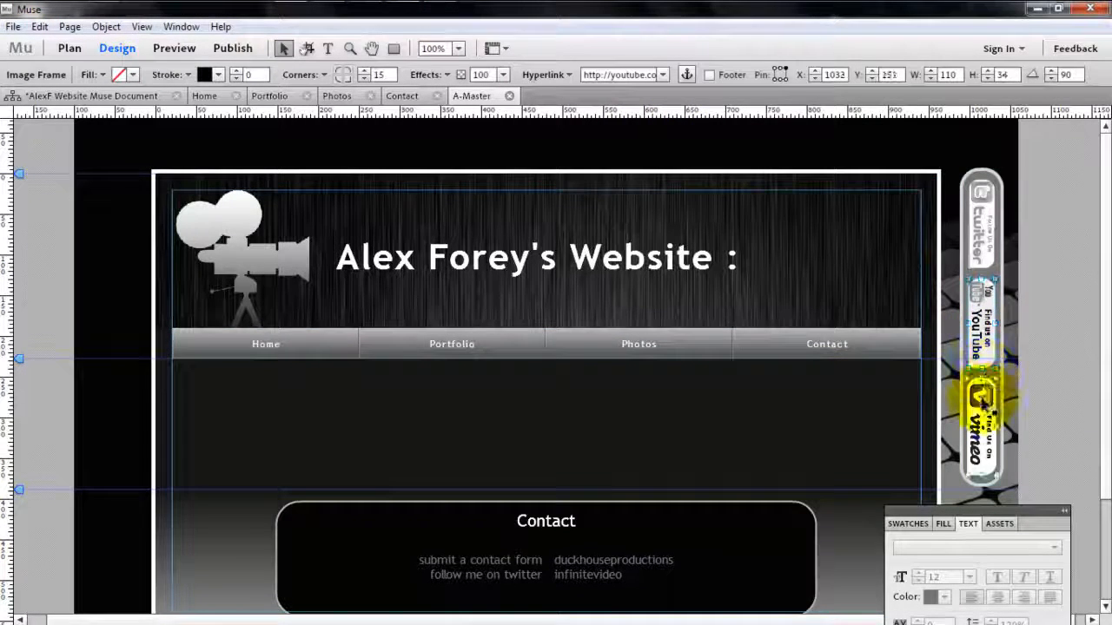
left_click(1047, 414)
left_click(977, 410)
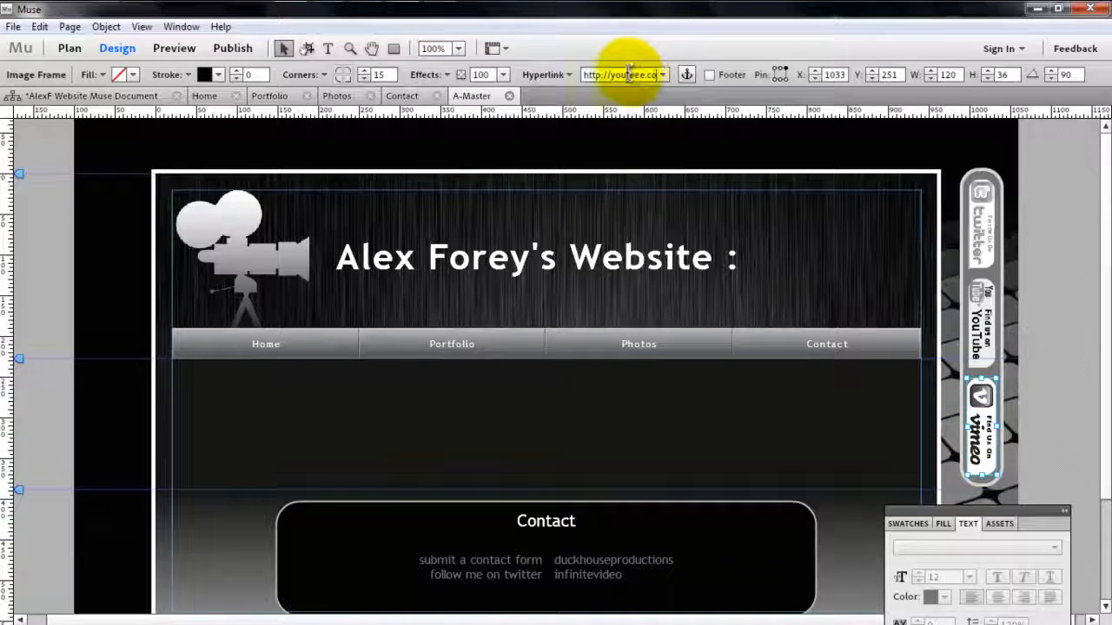
left_click(1035, 450)
left_click(982, 415)
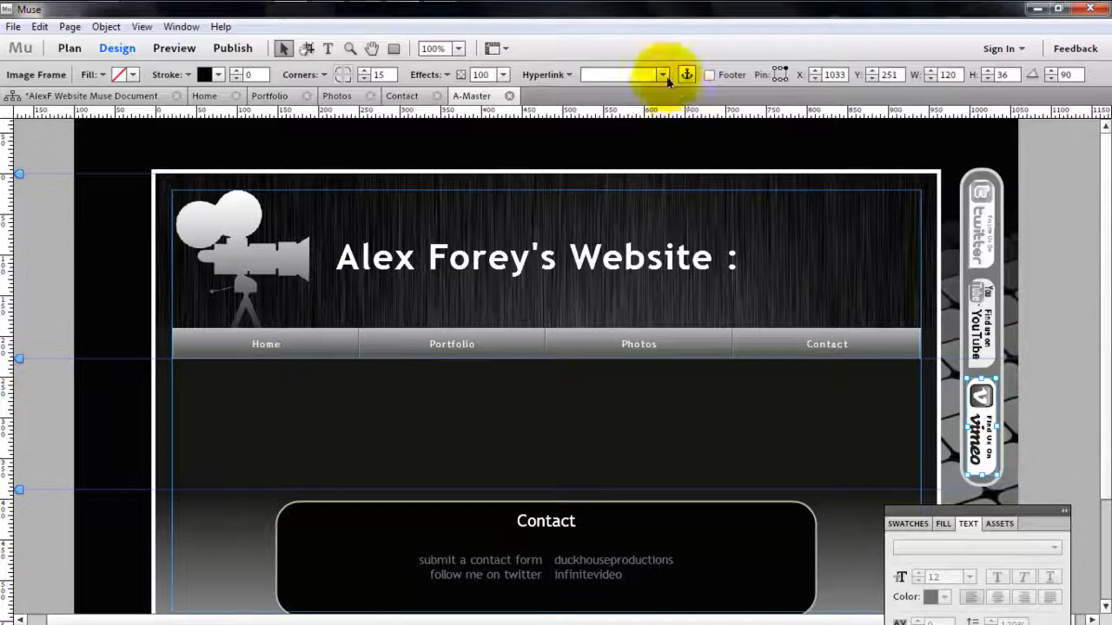
left_click(663, 74)
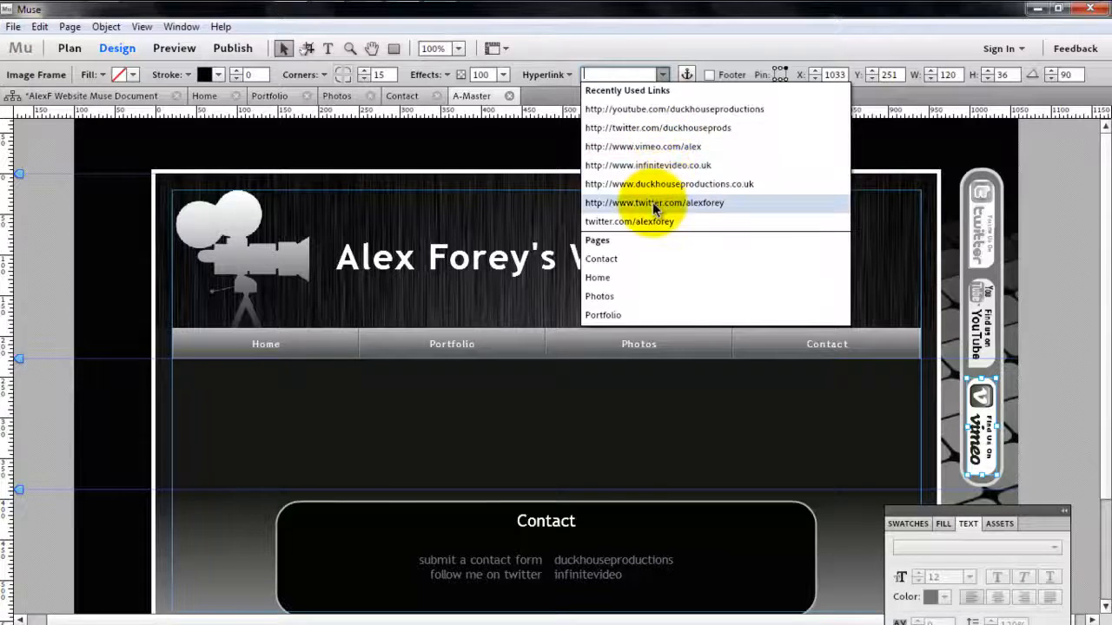
left_click(650, 149)
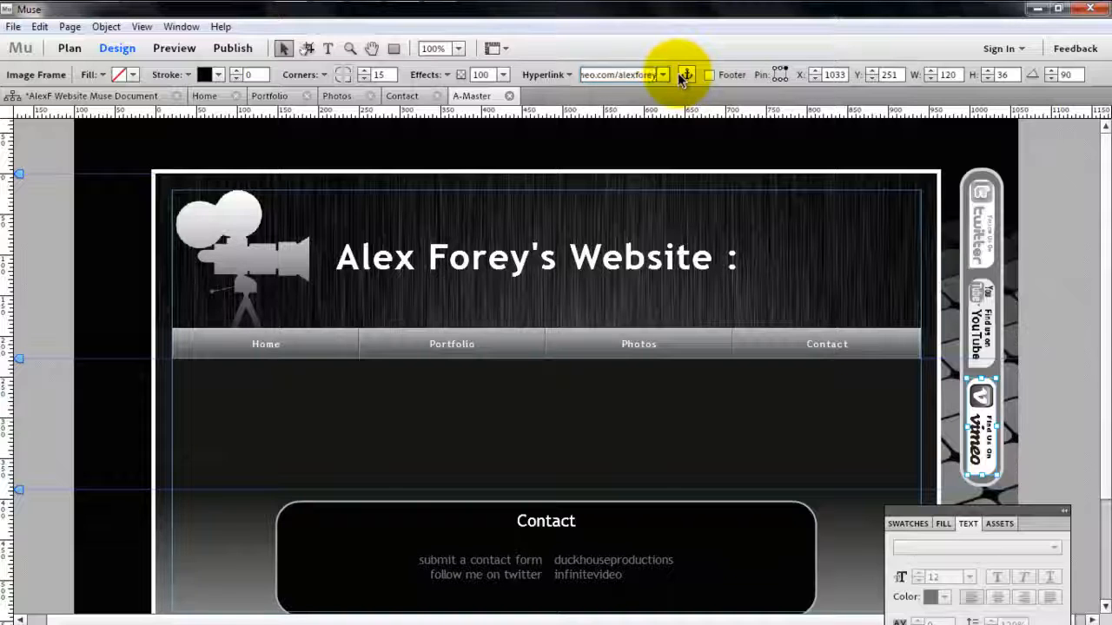
left_click(1072, 385)
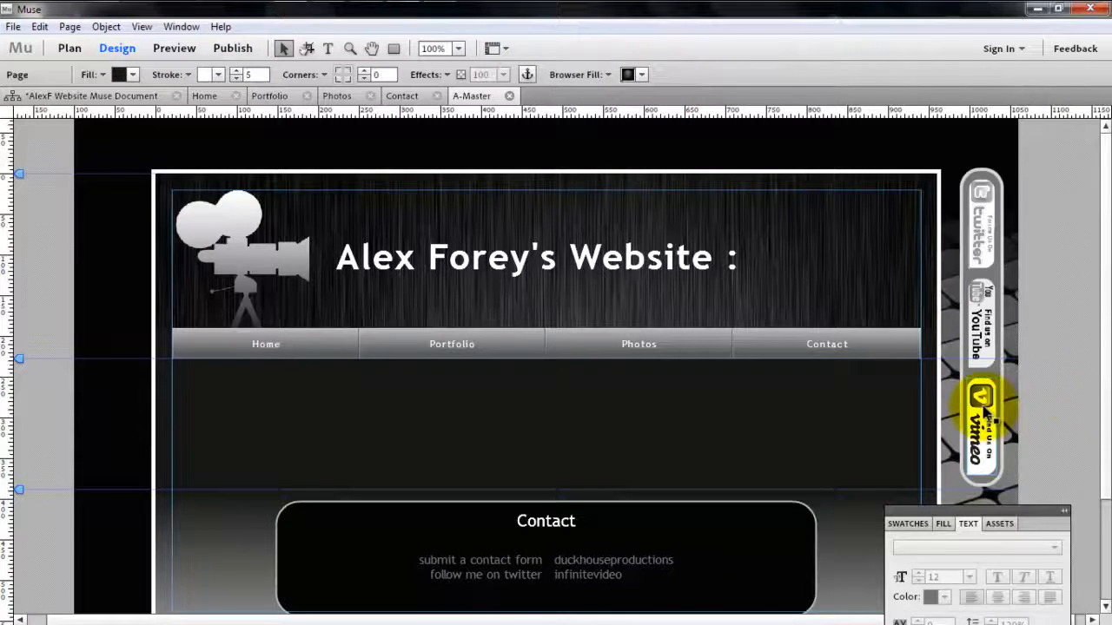
Group the Twitter, YouTube and Vimeo buttons together with their rounded background panel again.
left_click(984, 408)
left_click(986, 325, "shift")
left_click(976, 223, "shift")
left_click(1002, 280, "shift")
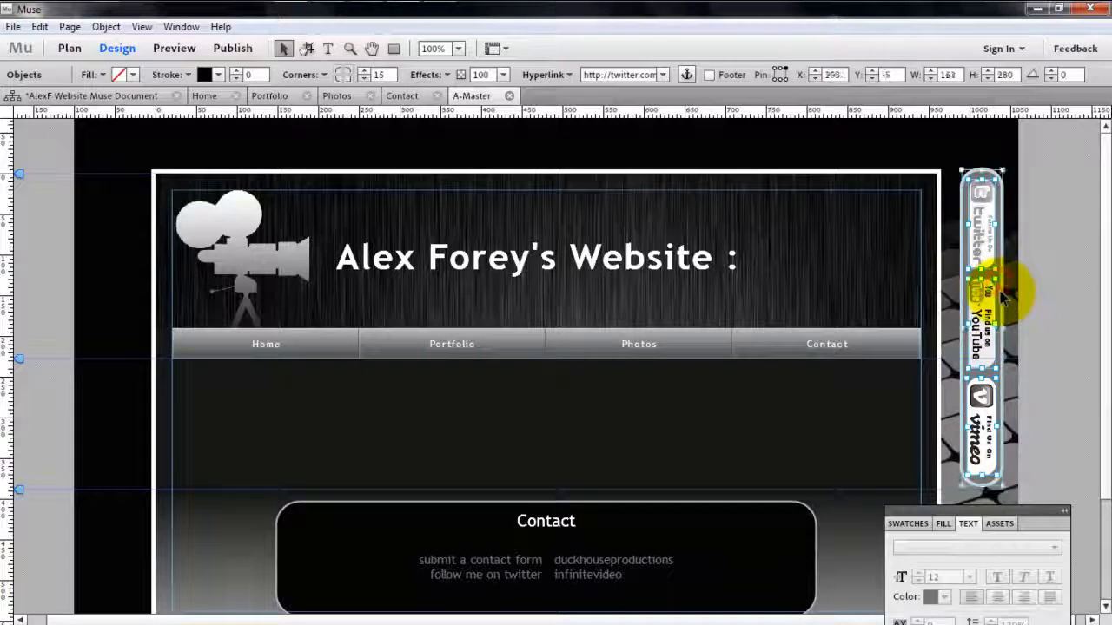
right_click(1000, 293)
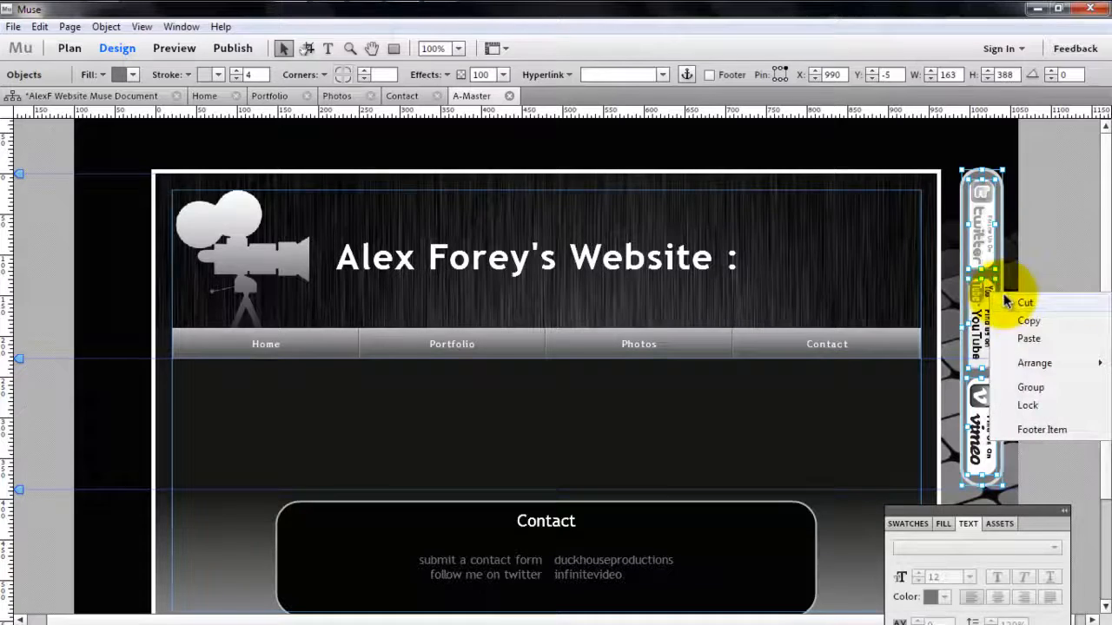
left_click(1021, 391)
left_click(1050, 370)
scroll(1092, 378, "down", 3)
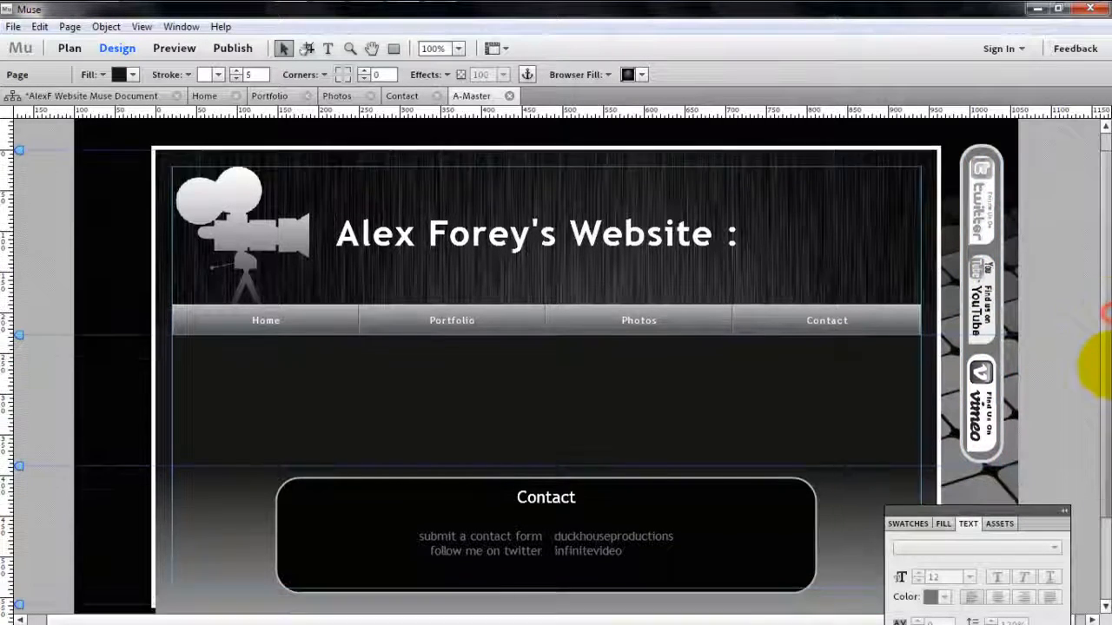
scroll(1092, 390, "up", 3)
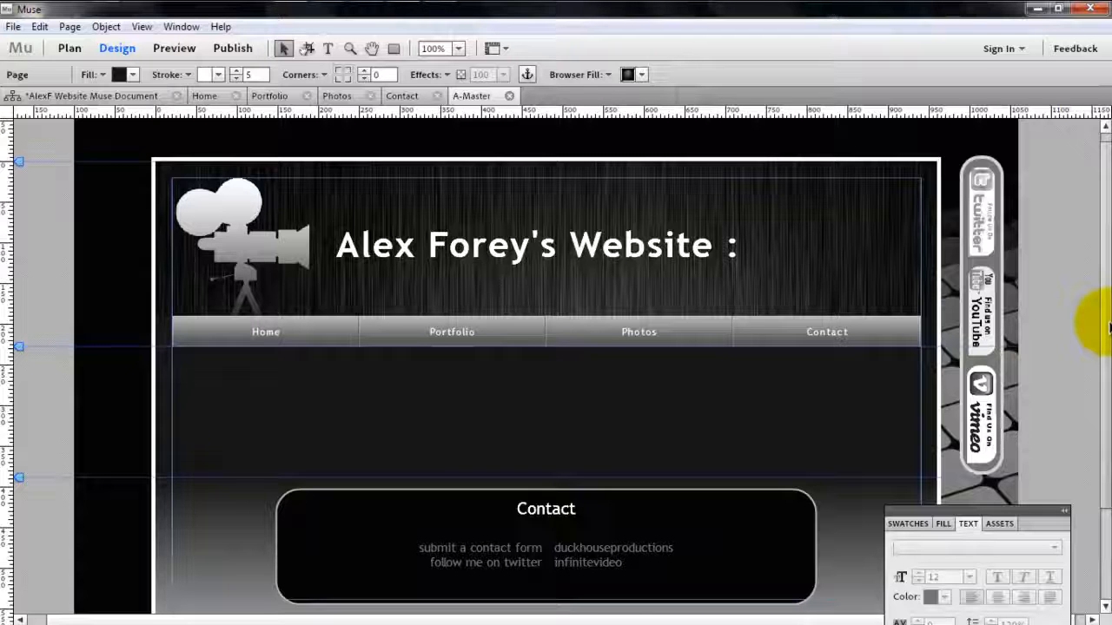
scroll(1107, 321, "up", 1)
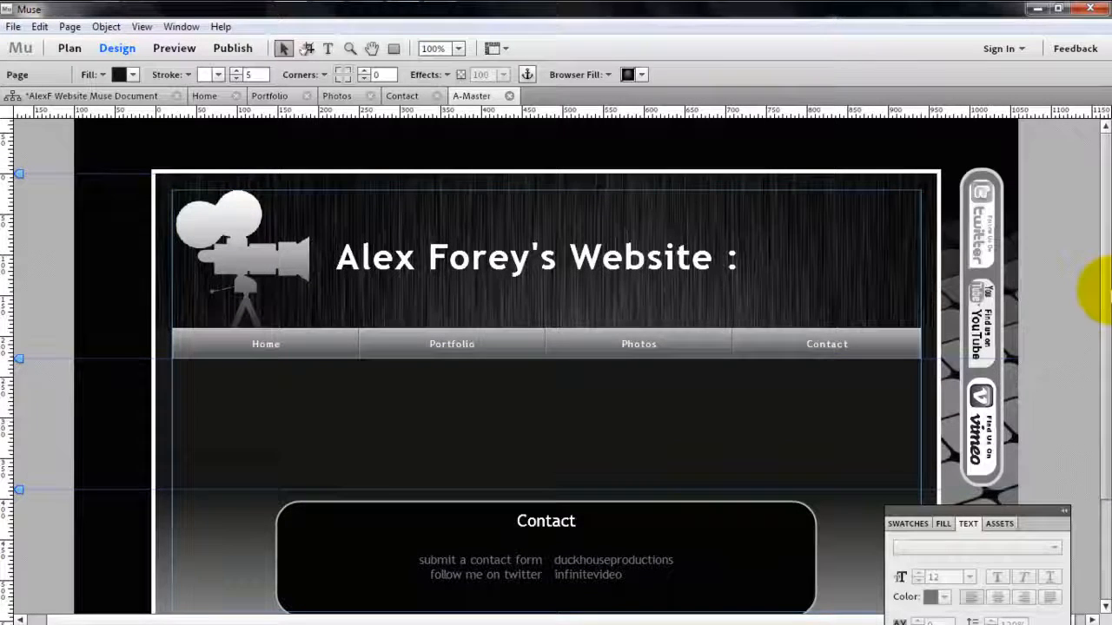
Select the Twitter, YouTube and Vimeo buttons with their background panel on the master page and regroup them.
left_click(14, 30)
mouse_move(40, 28)
left_click(170, 47)
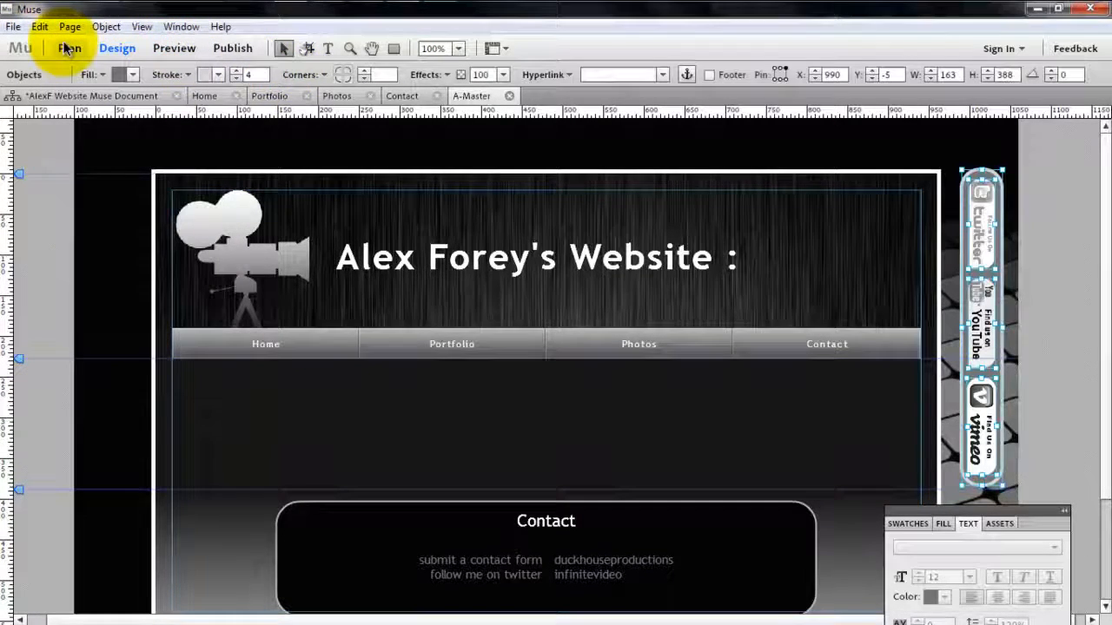
key("ctrl+g")
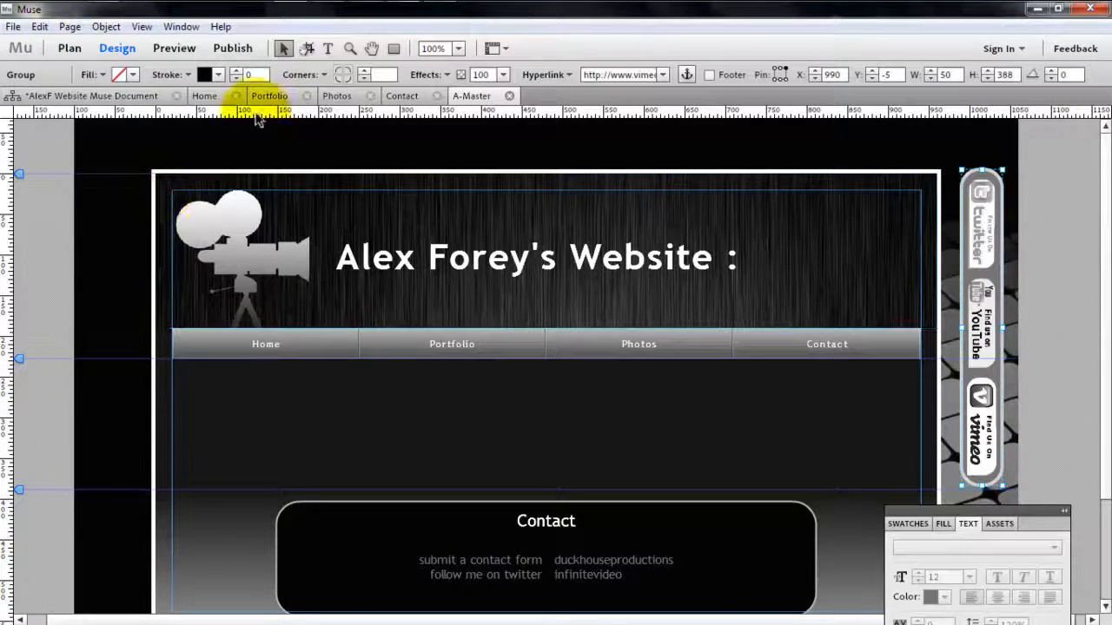
Check the master page in the built-in preview, and preview the whole site in the web browser, dismissing any script alert.
left_click(168, 48)
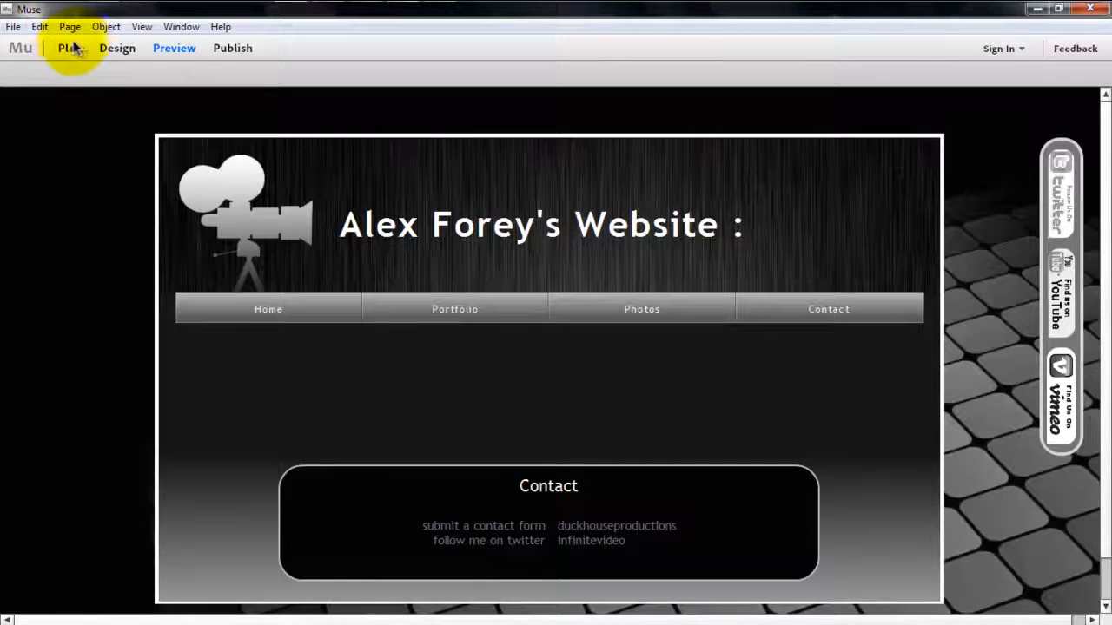
left_click(111, 49)
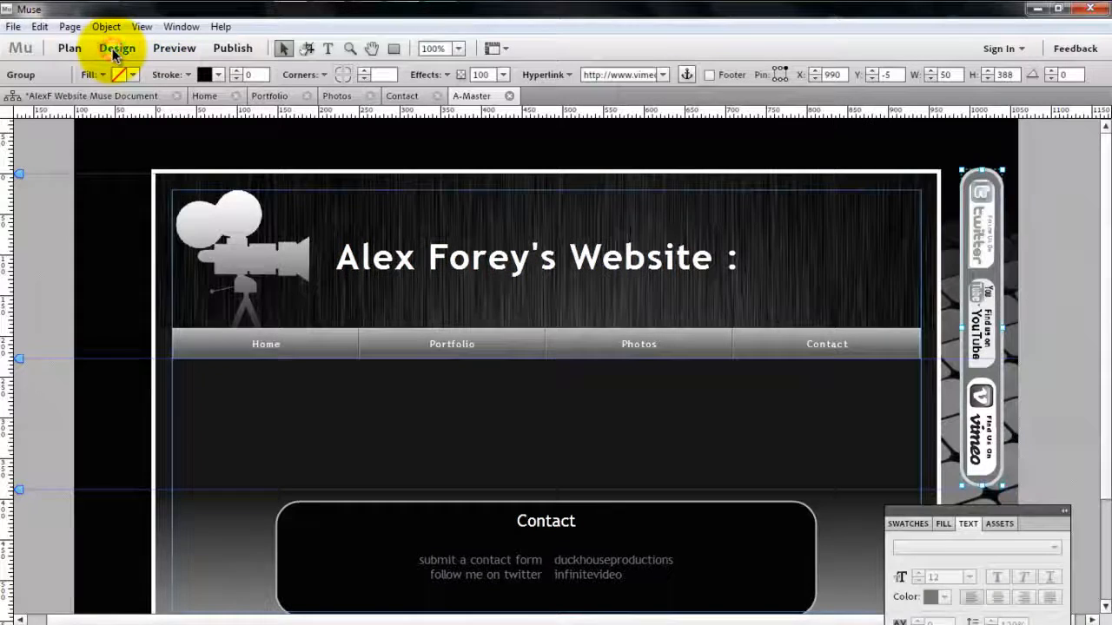
left_click(13, 27)
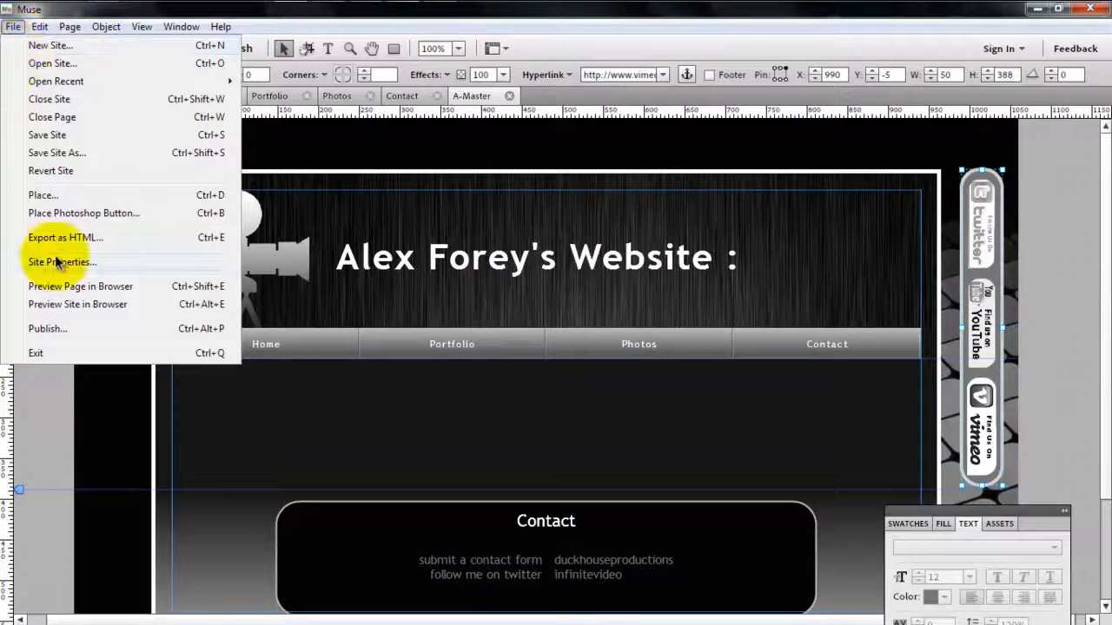
left_click(65, 306)
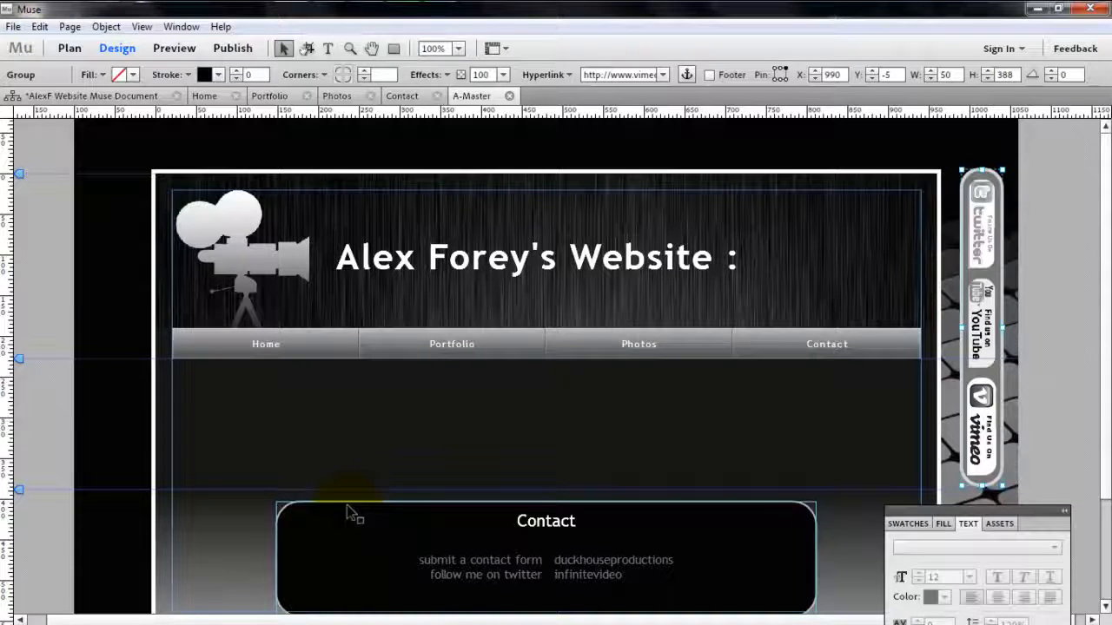
key("ctrl+shift+e")
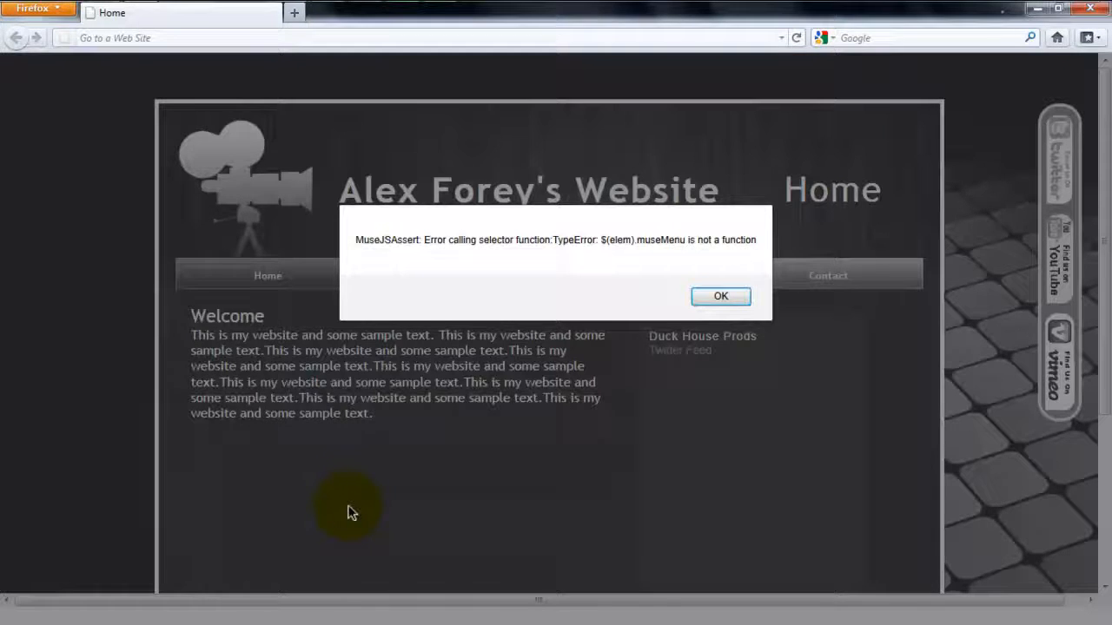
left_click(715, 299)
Look over the previewed Home page down to its footer, and try the three tabs on the Portfolio page.
left_click_drag(1106, 162, 1109, 346)
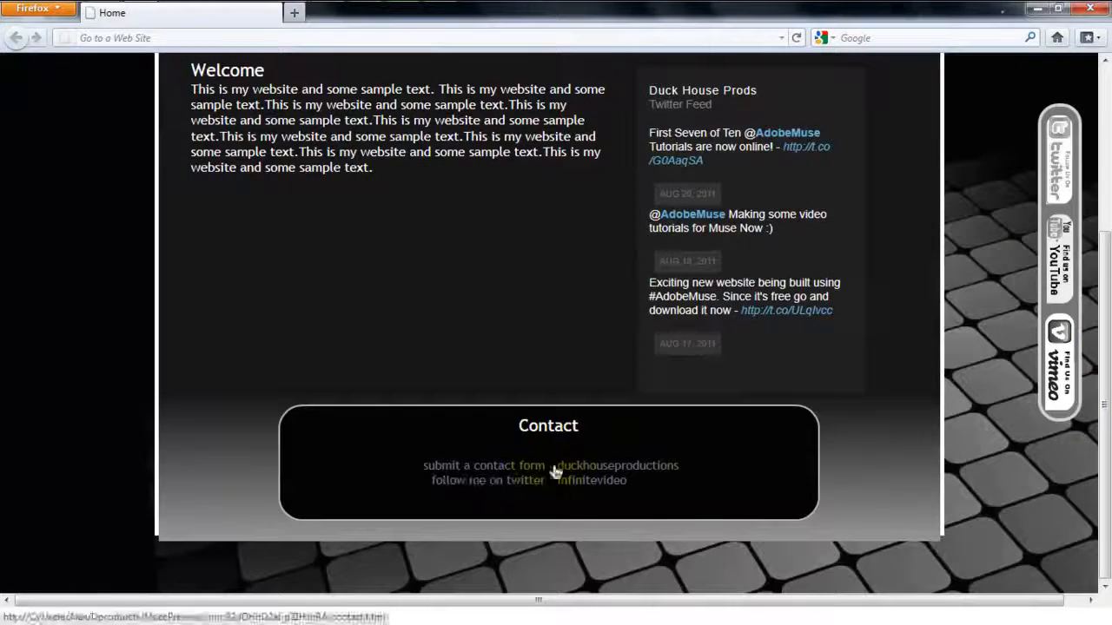
scroll(573, 478, "up", 3)
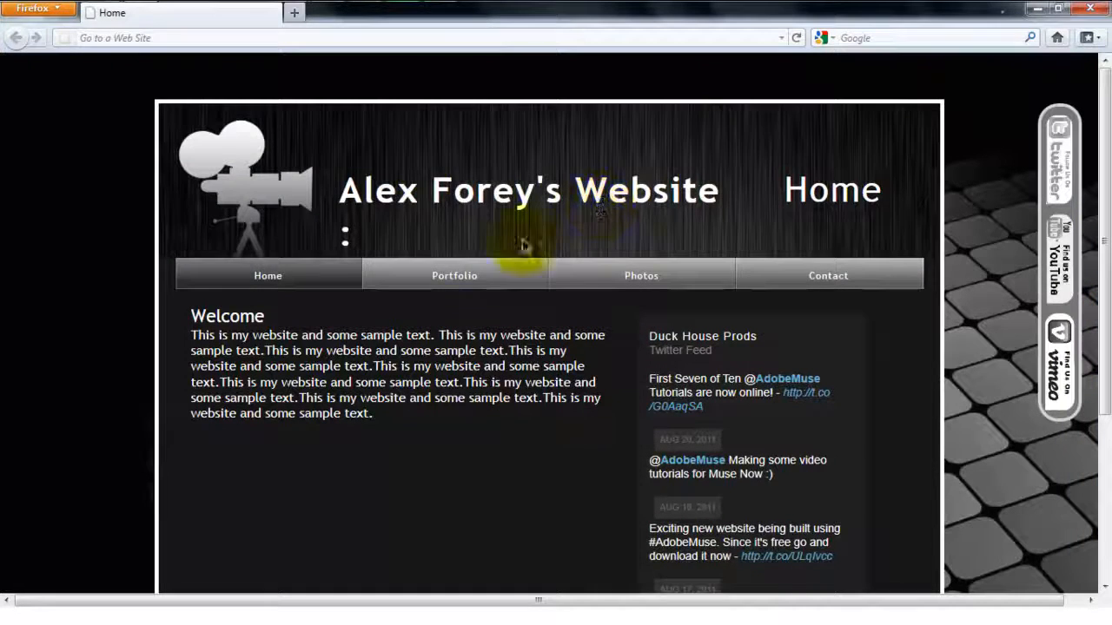
left_click(459, 279)
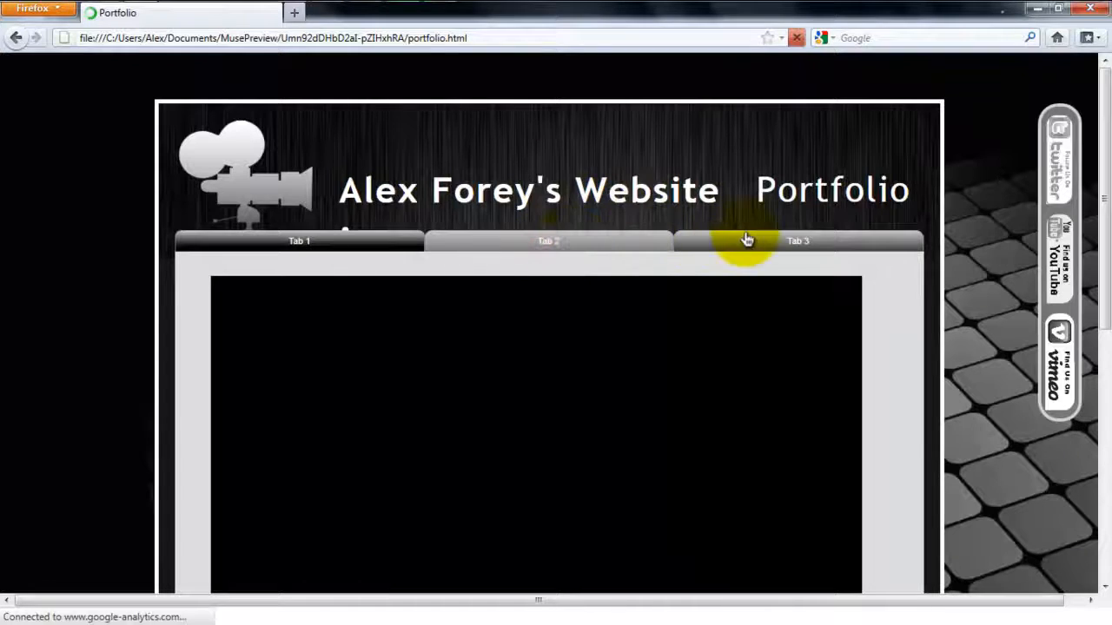
left_click(747, 239)
left_click(613, 244)
left_click(402, 243)
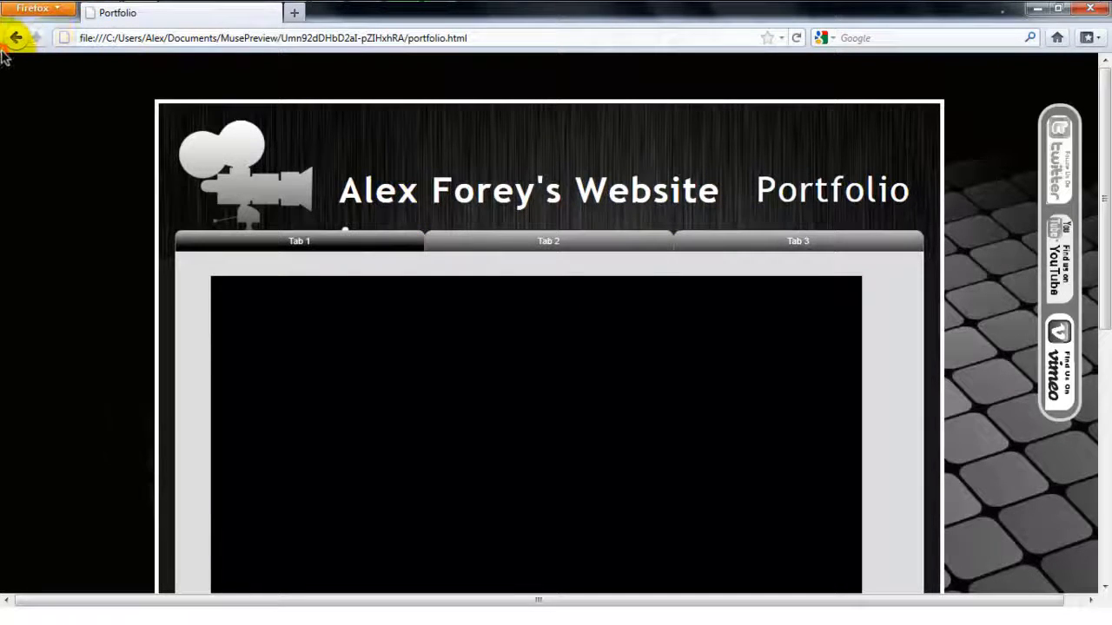
Leave the Portfolio page, open the Photos page, and examine its slideshow and footer in the maximized browser window.
left_click(16, 37)
left_click(630, 278)
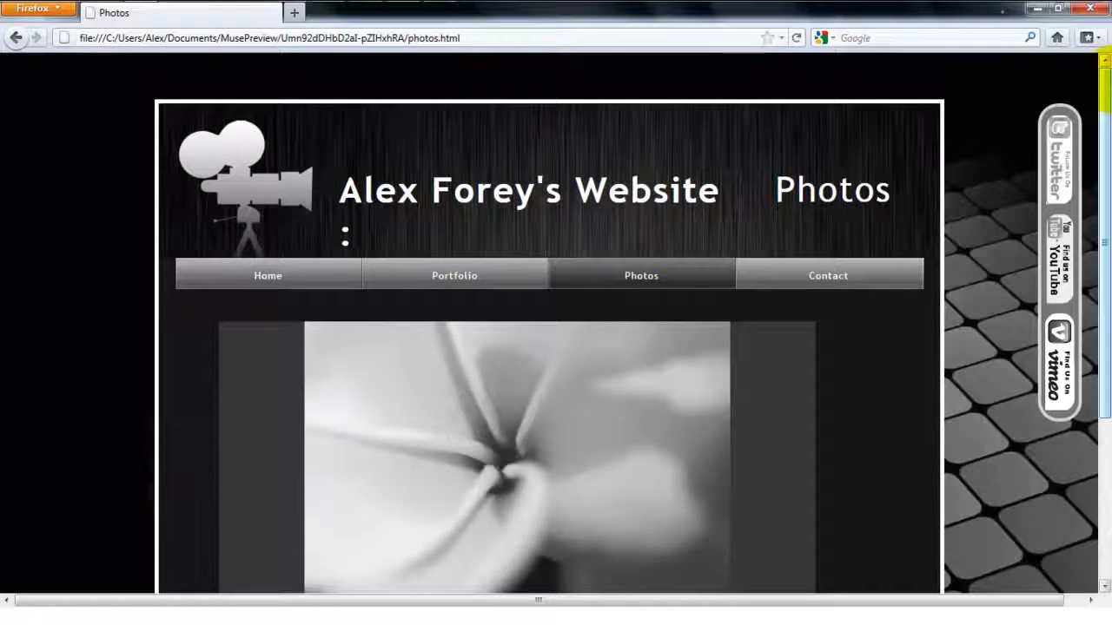
left_click_drag(1107, 17, 1092, 149)
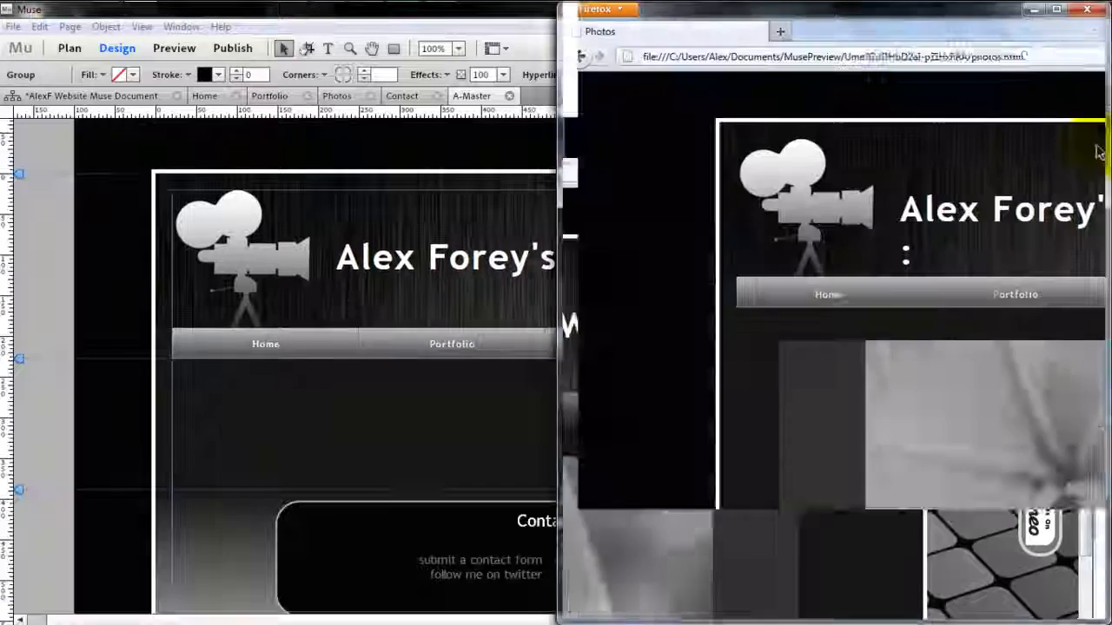
left_click_drag(938, 30, 940, 29)
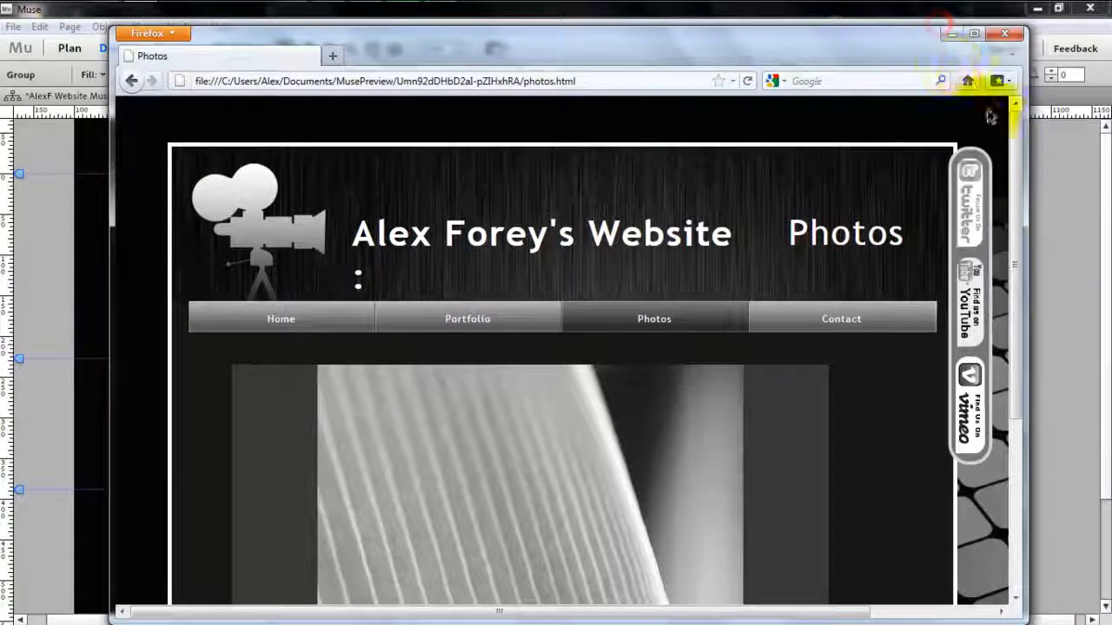
left_click(974, 33)
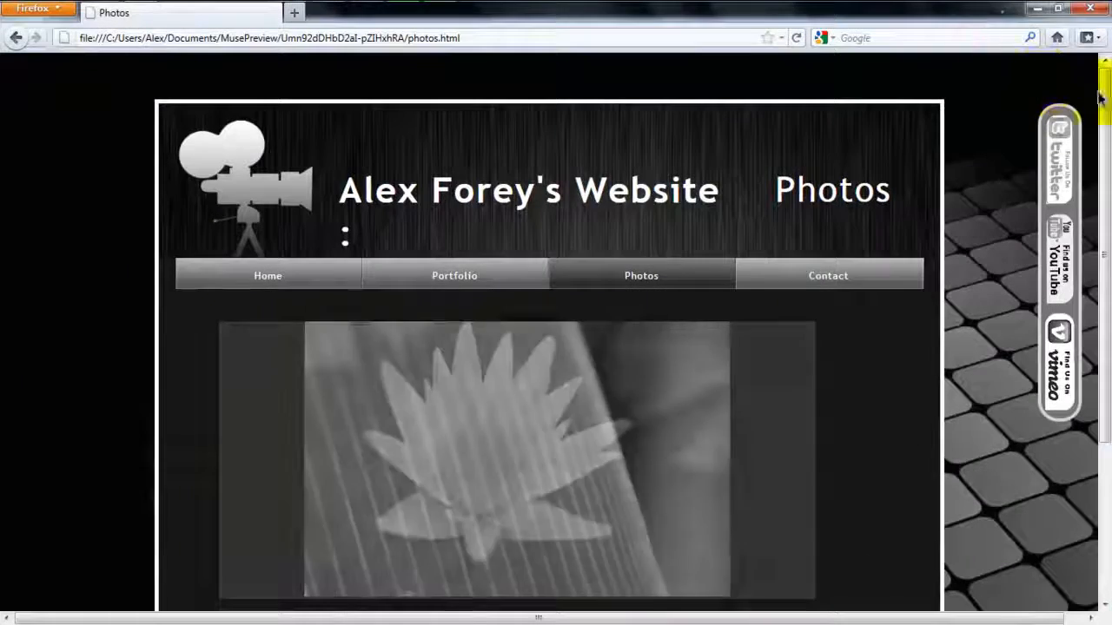
scroll(1107, 222, "down", 3)
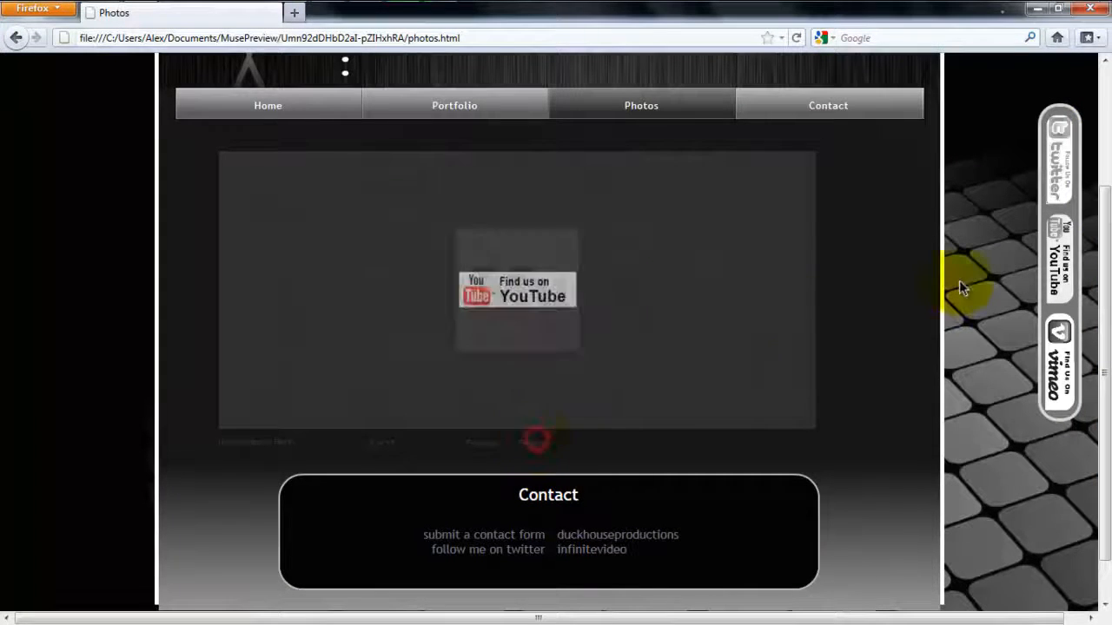
scroll(1105, 284, "up", 2)
Open the Contact page of the previewed site and check its embedded contact form.
left_click(827, 176)
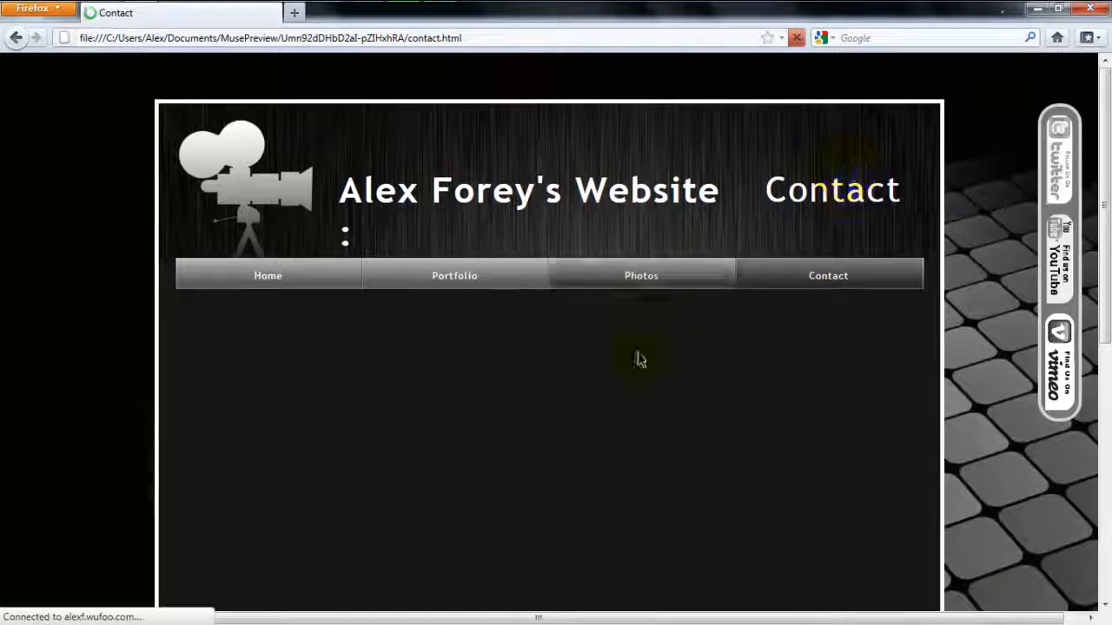
mouse_move(1109, 186)
left_mouse_down()
mouse_move(1109, 321)
mouse_move(1109, 205)
left_mouse_up()
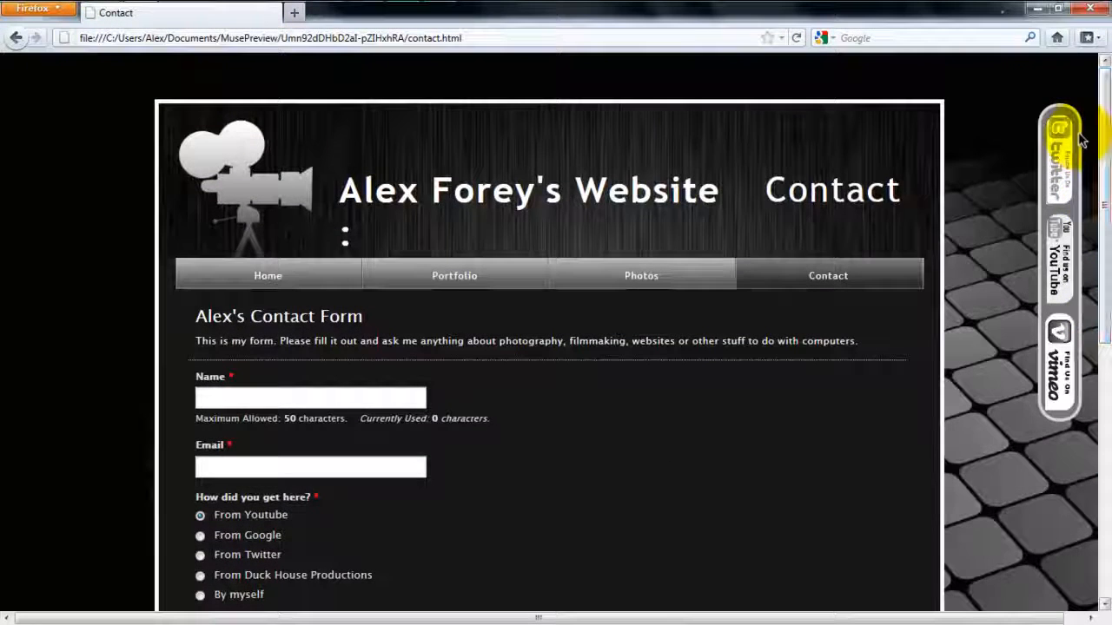